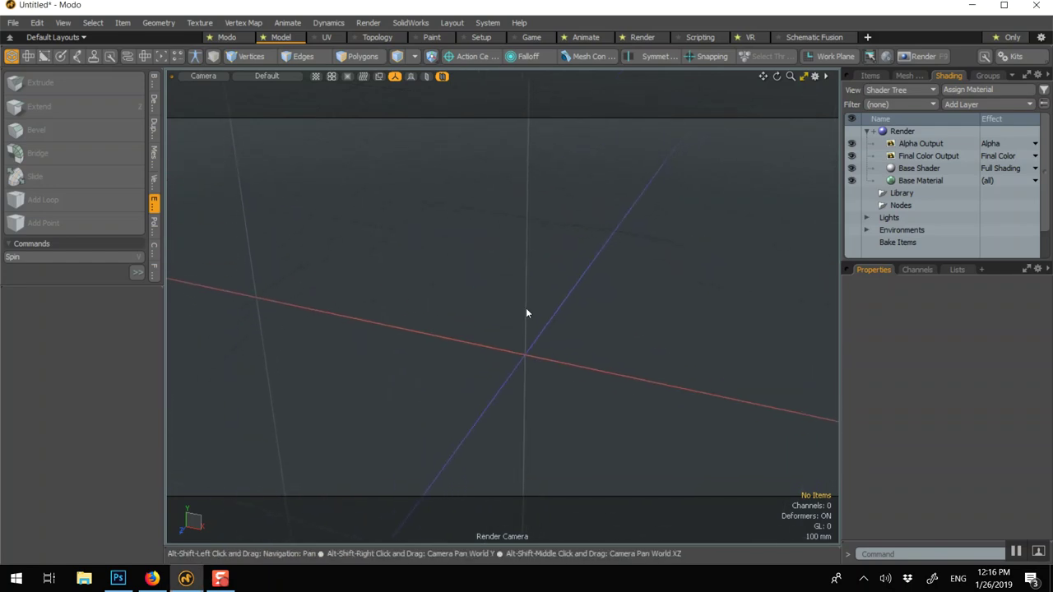
right_click(525, 233)
mouse_move(521, 334)
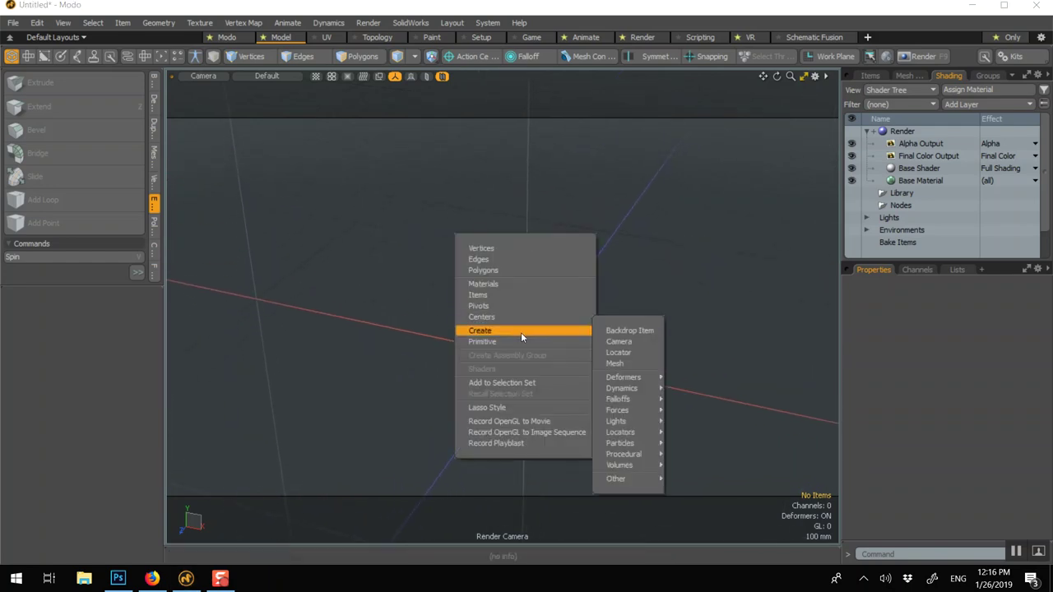
click(419, 157)
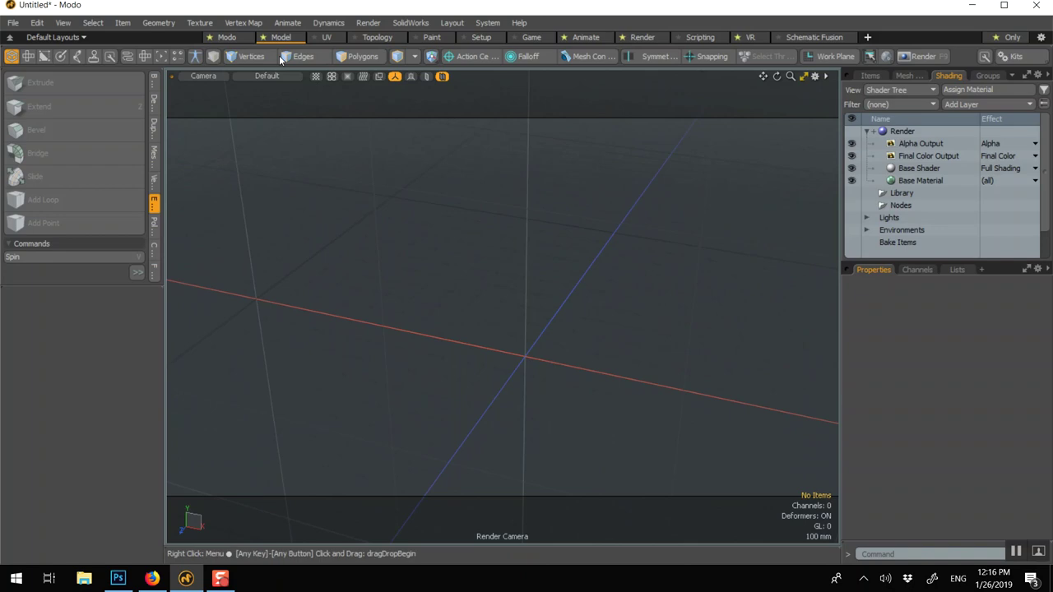
click(231, 36)
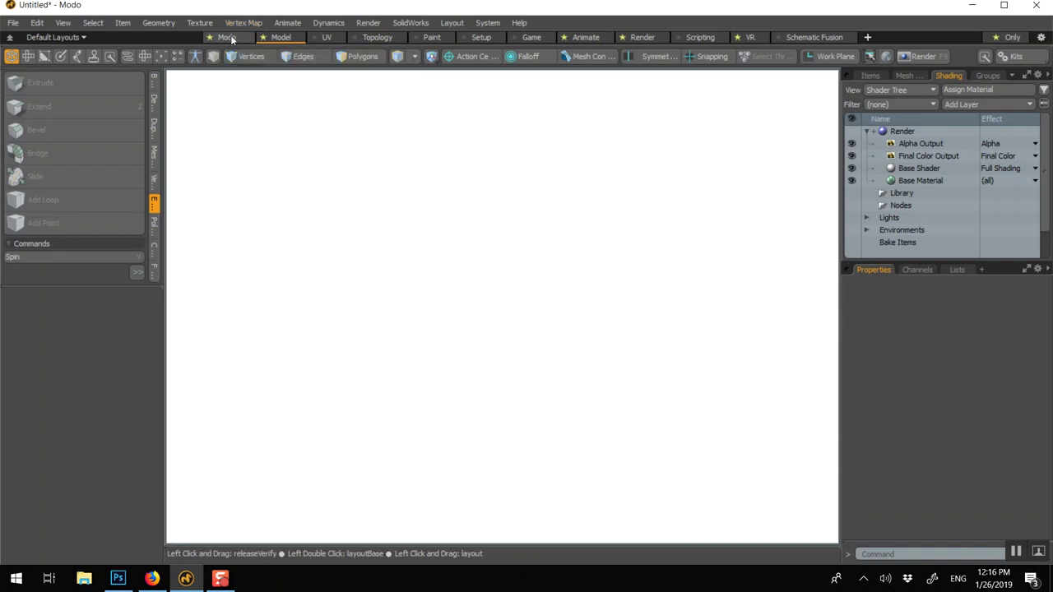
click(283, 39)
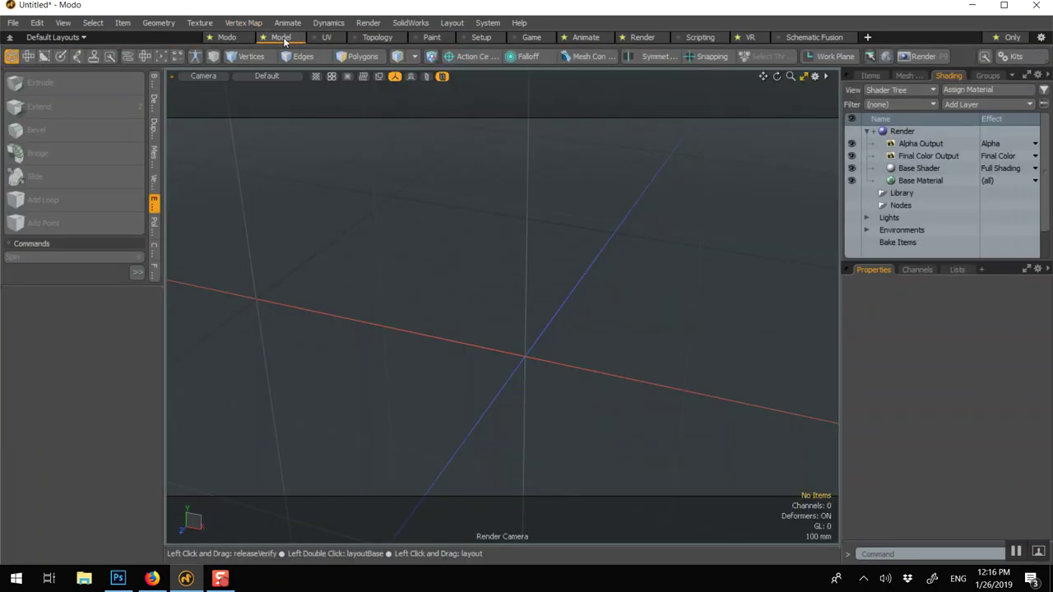
Select the empty Mesh item and create a vertical cylinder about 650 mm in each dimension around the origin
click(154, 80)
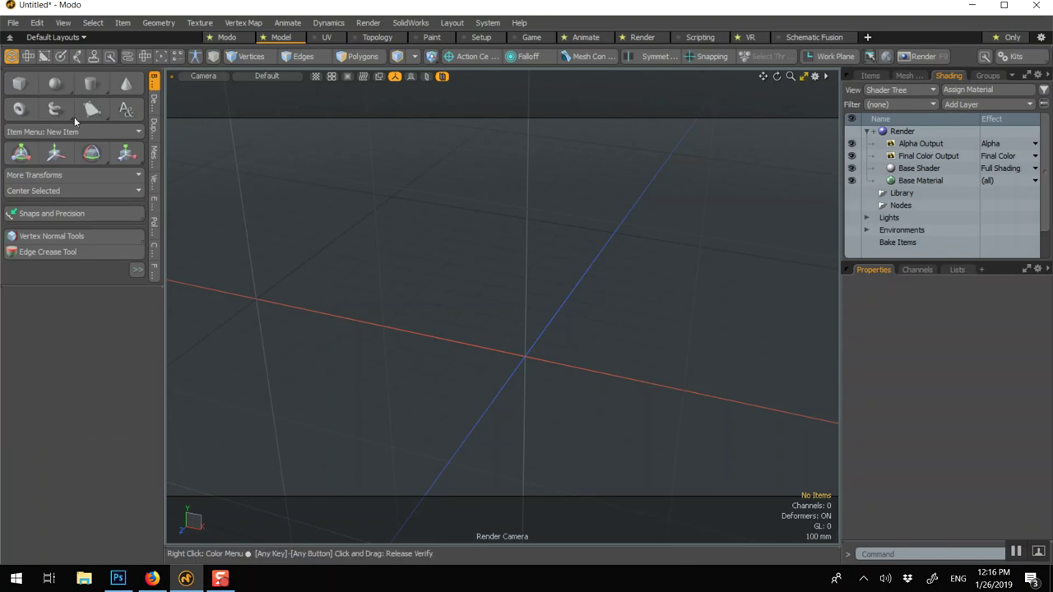
click(869, 75)
click(898, 130)
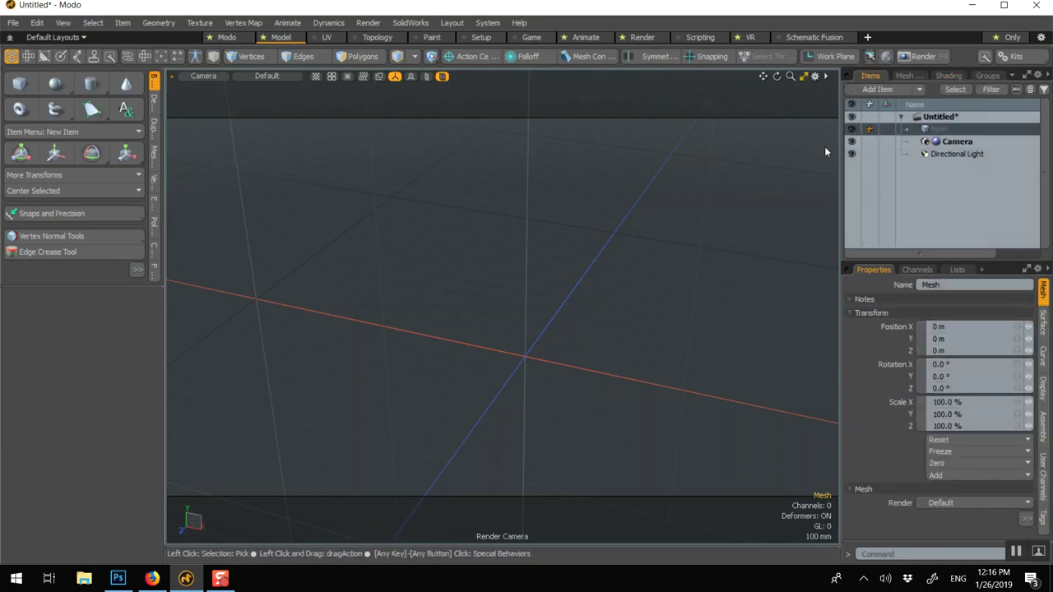
mouse_move(545, 254)
alt+mouse_down()
mouse_move(569, 318)
mouse_move(589, 321)
mouse_move(547, 263)
alt+mouse_up()
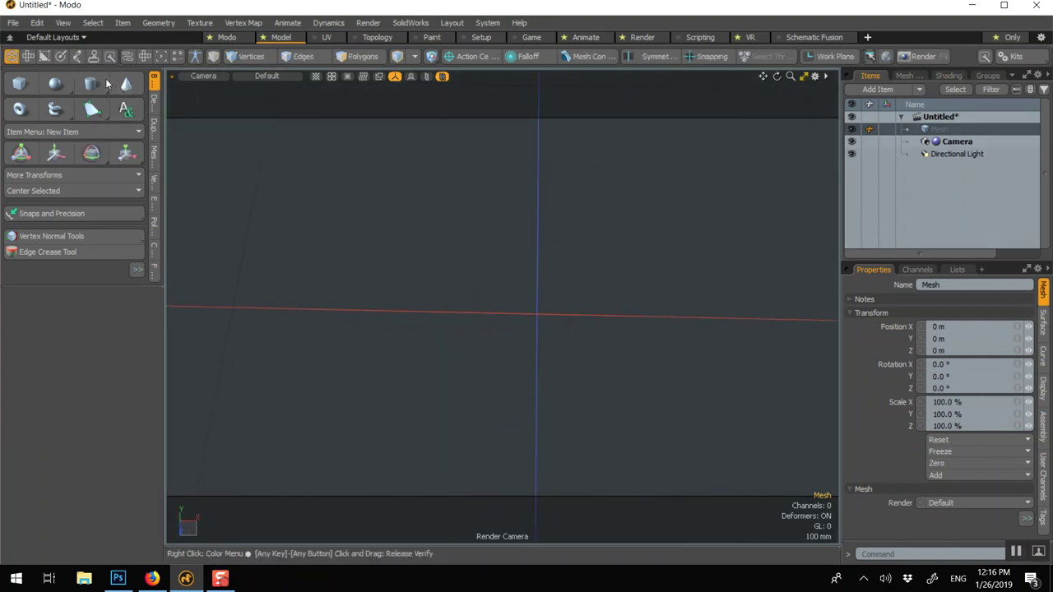
click(102, 84)
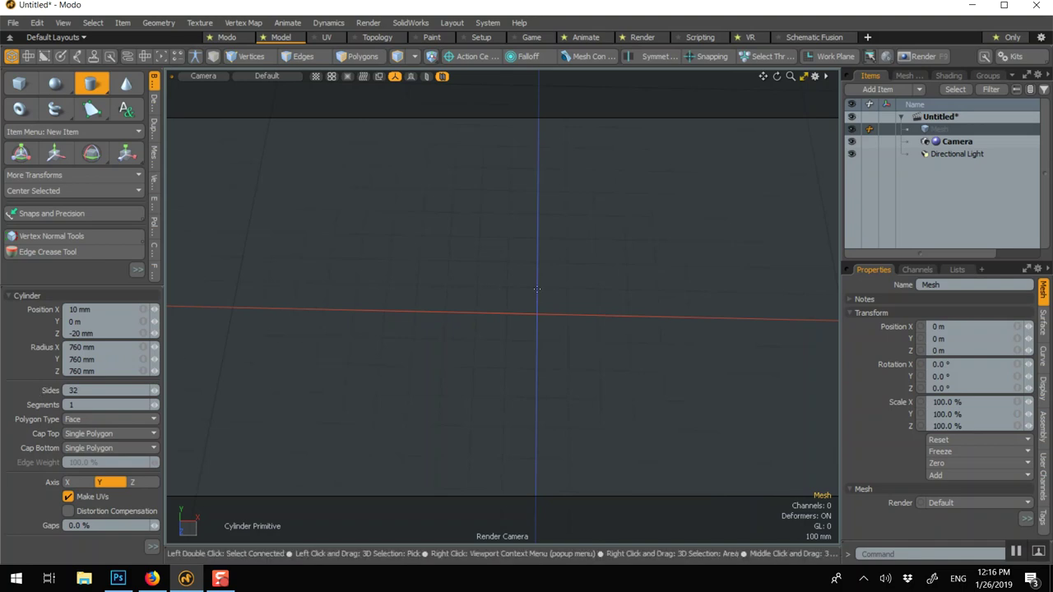
alt+drag(513, 324, 650, 328)
key(q)
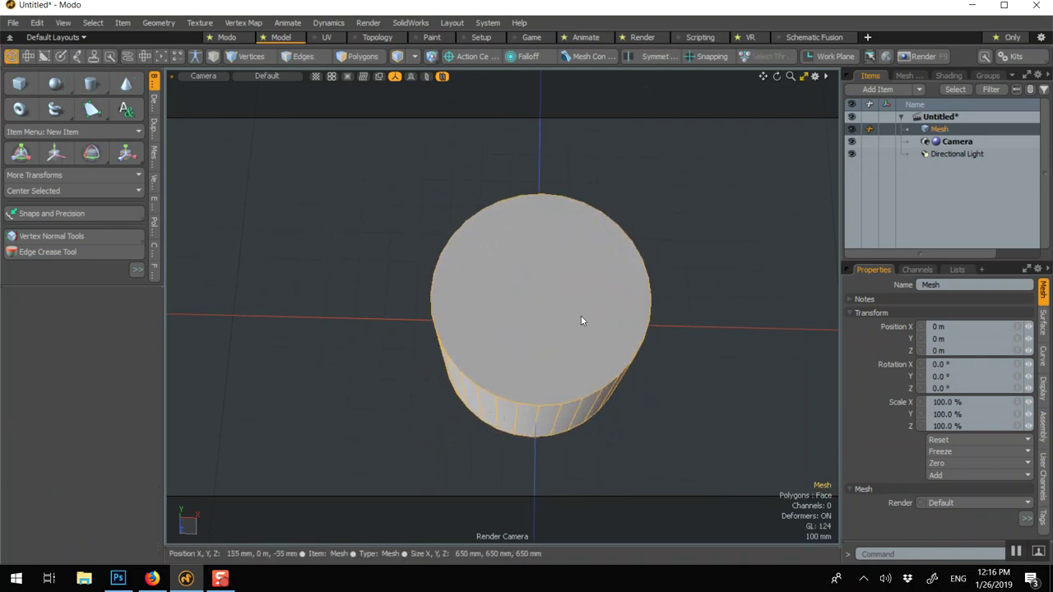
Scale the cylinder to about 89% in X and 141.5% in Y and freeze its scale
alt+drag(583, 255, 566, 138)
key(shift+a)
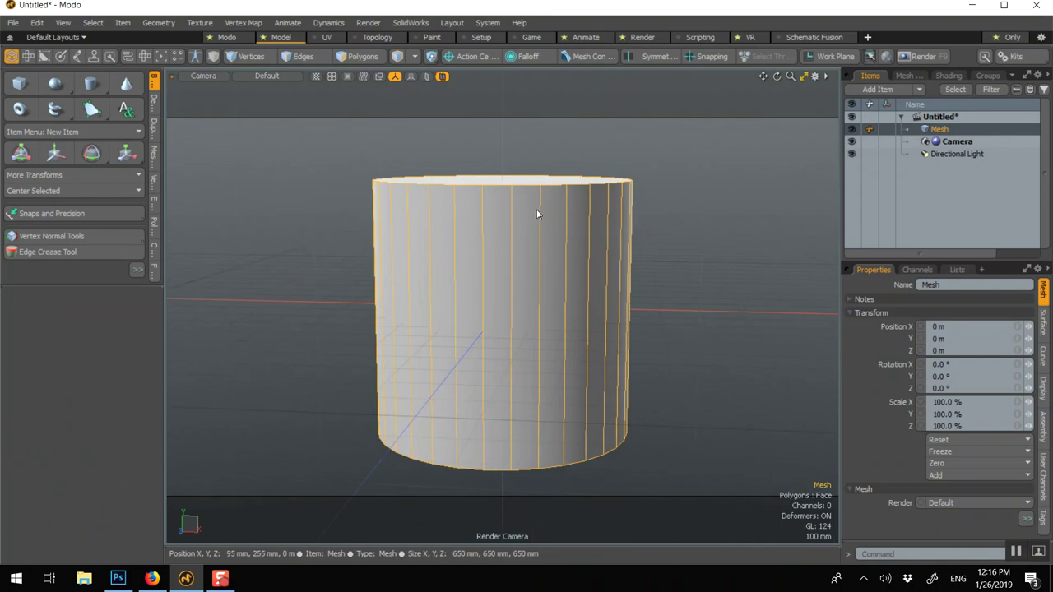
scroll(530, 214, down, 2)
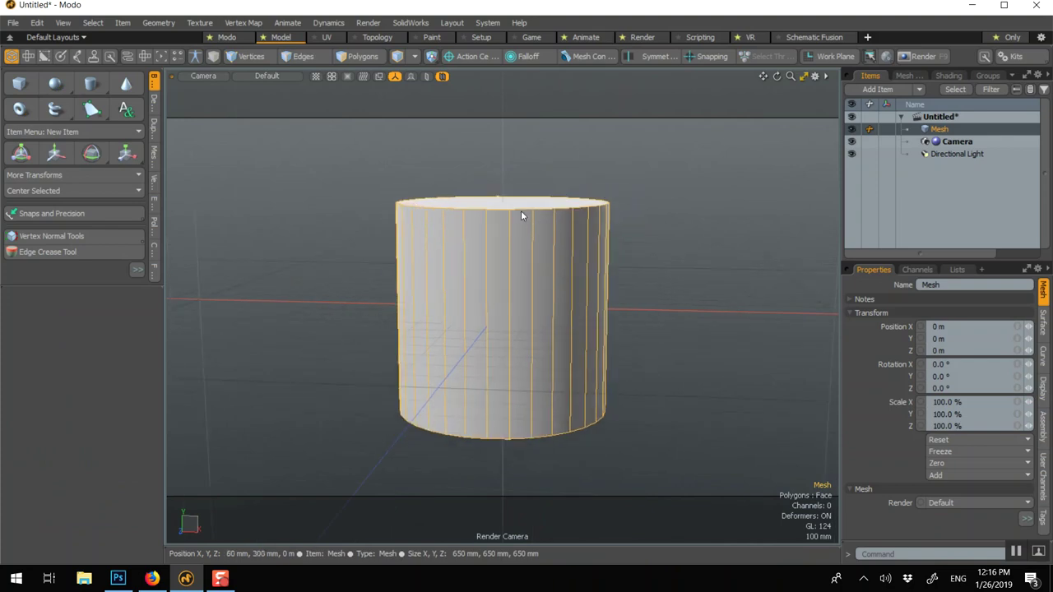
key(r)
drag(518, 211, 506, 158)
click(938, 441)
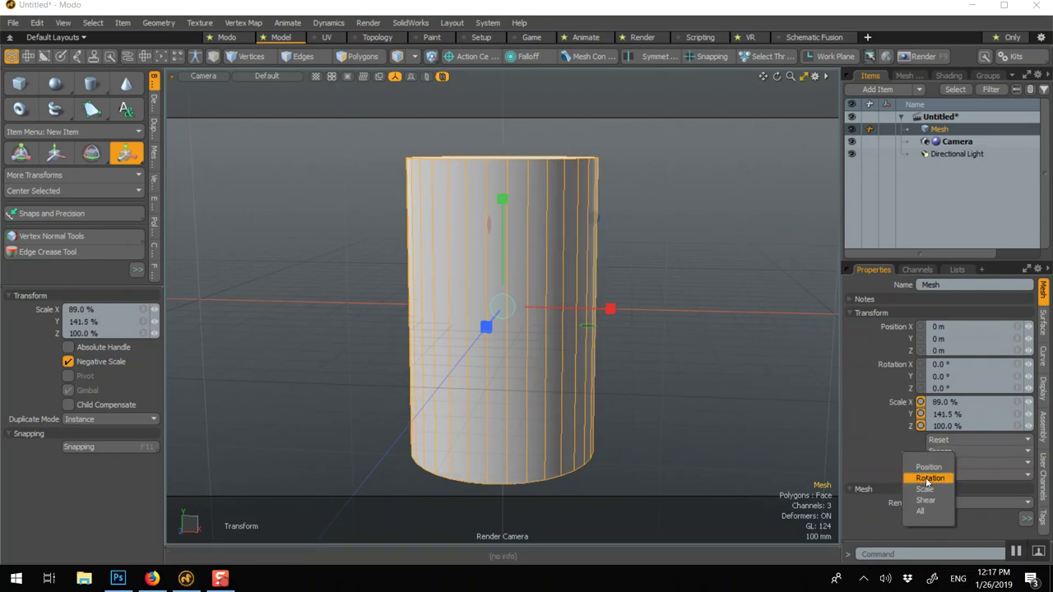
click(925, 489)
key(q)
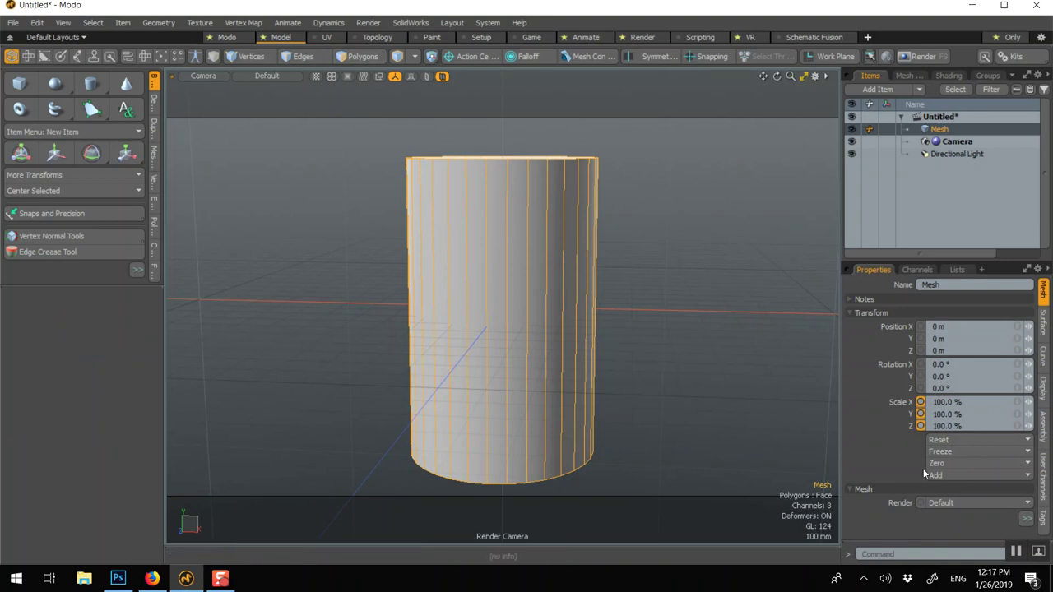
Taper the cylinder by scaling its bottom cap polygon uniformly to about 82%
alt+drag(636, 439, 412, 112)
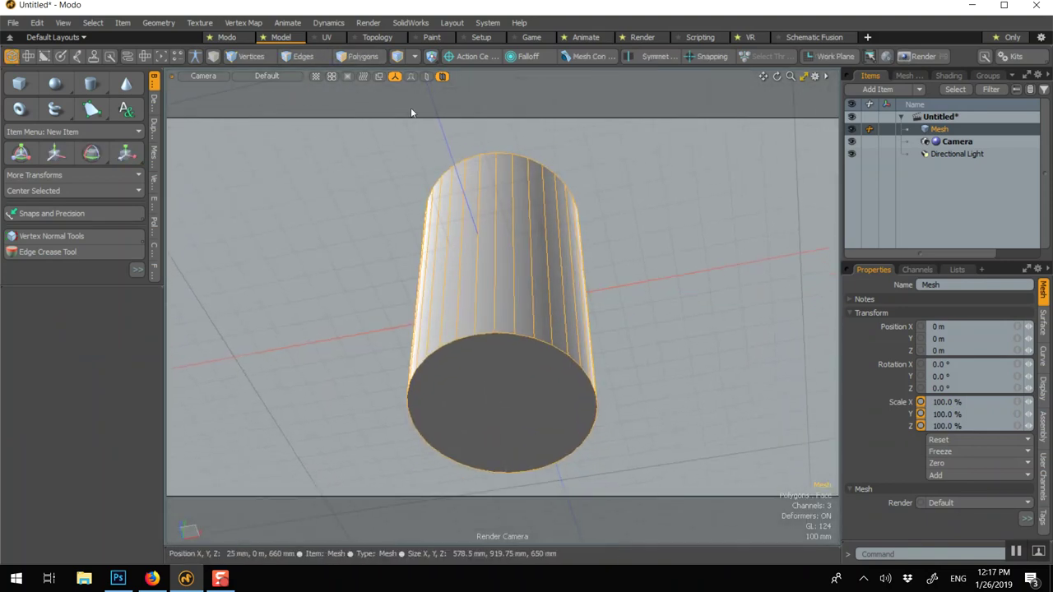
key(3)
click(476, 394)
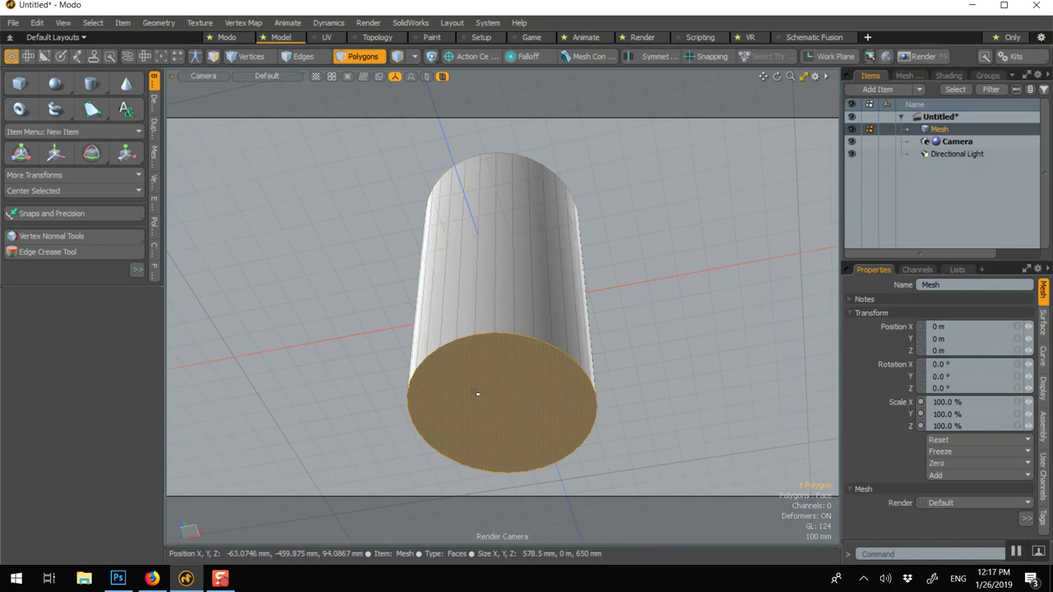
key(r)
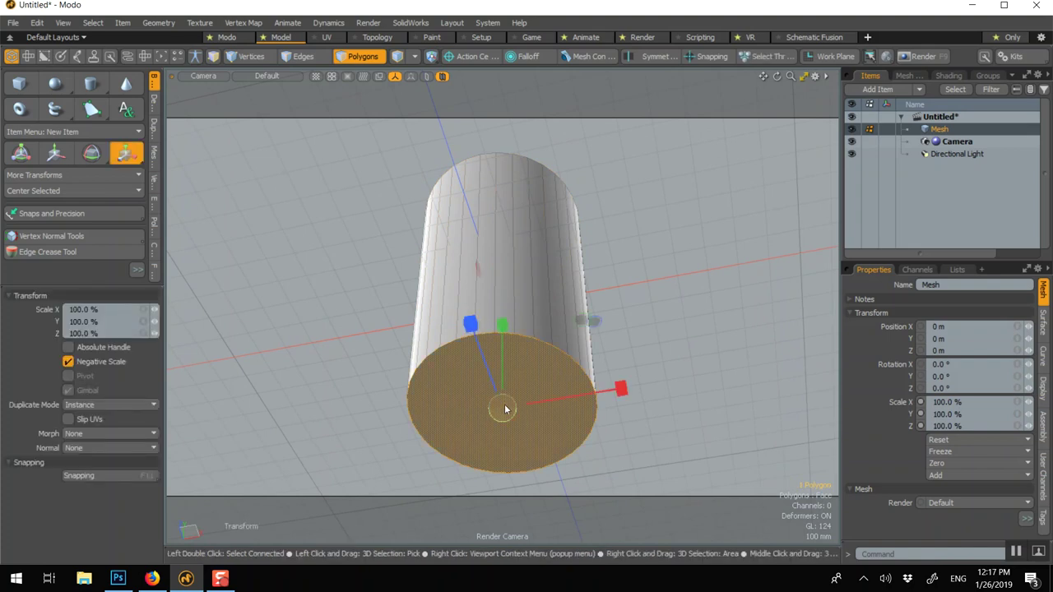
drag(504, 409, 465, 374)
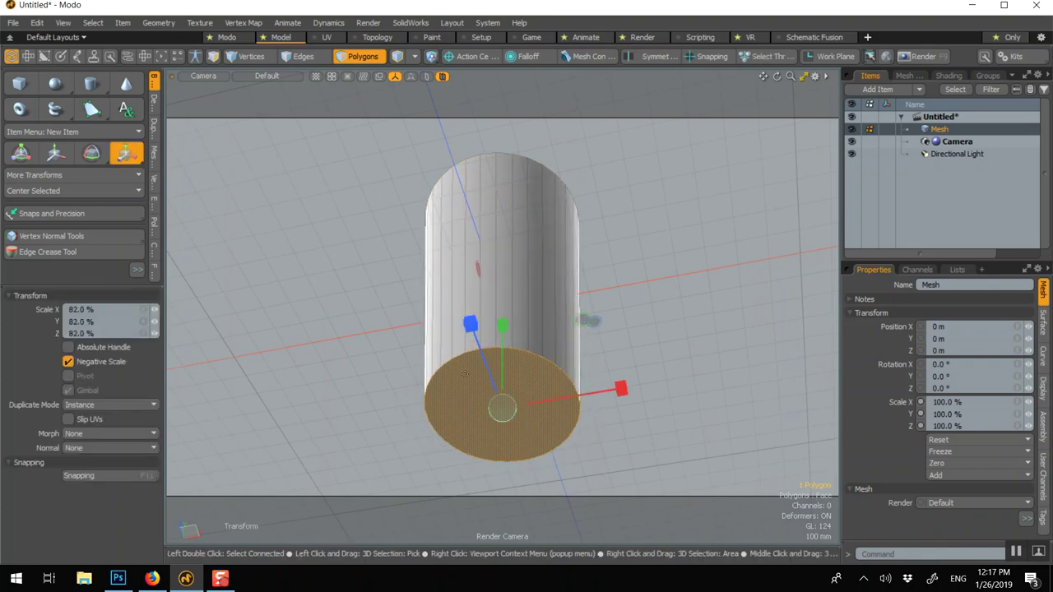
key(q)
click(363, 271)
Lower the cylinder's top cap polygon by about 95 mm along Y
alt+drag(370, 244, 395, 414)
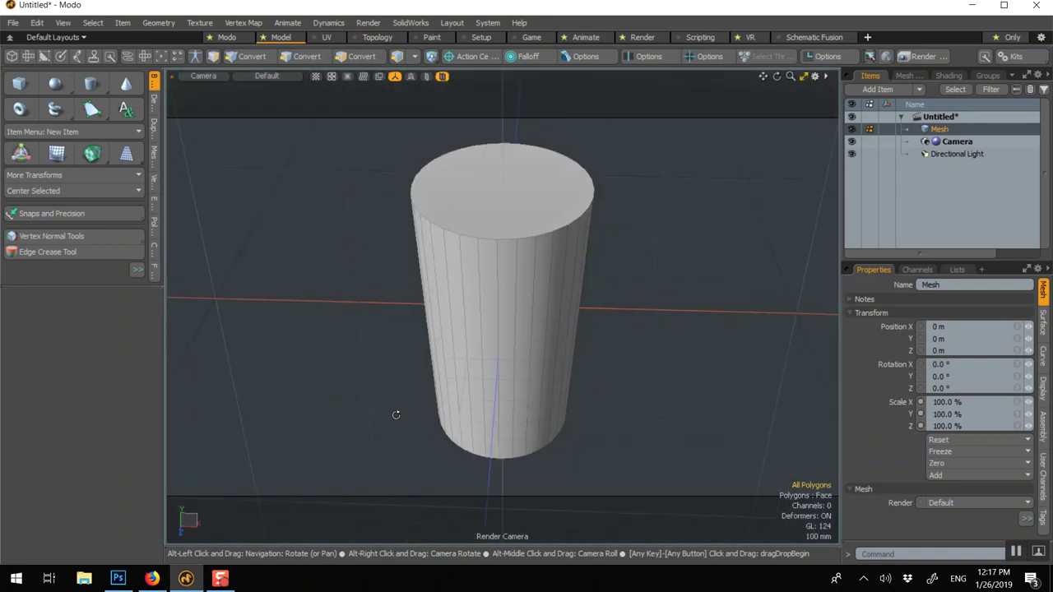
click(481, 203)
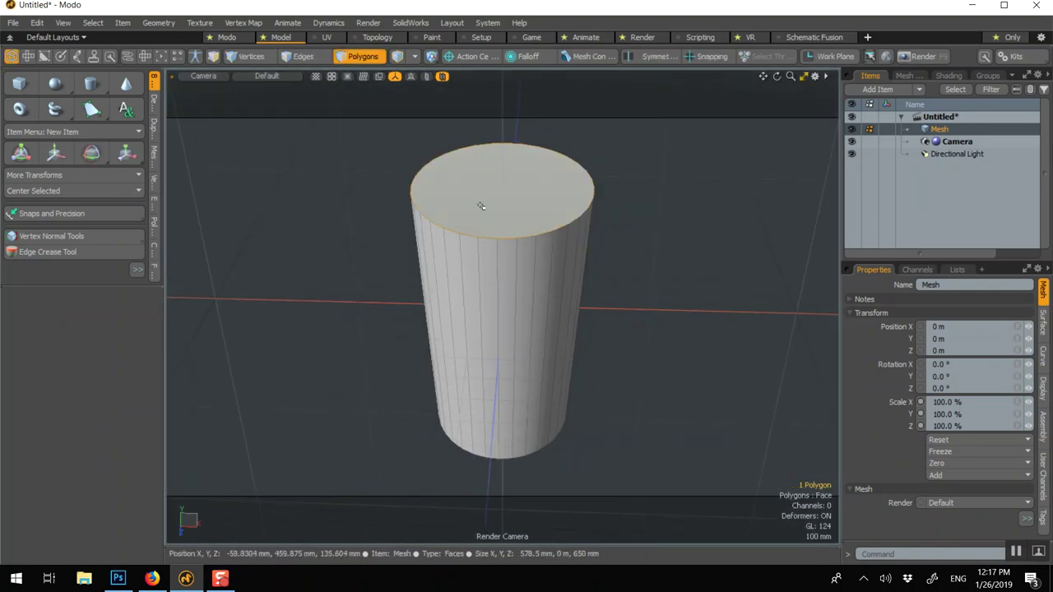
key(w)
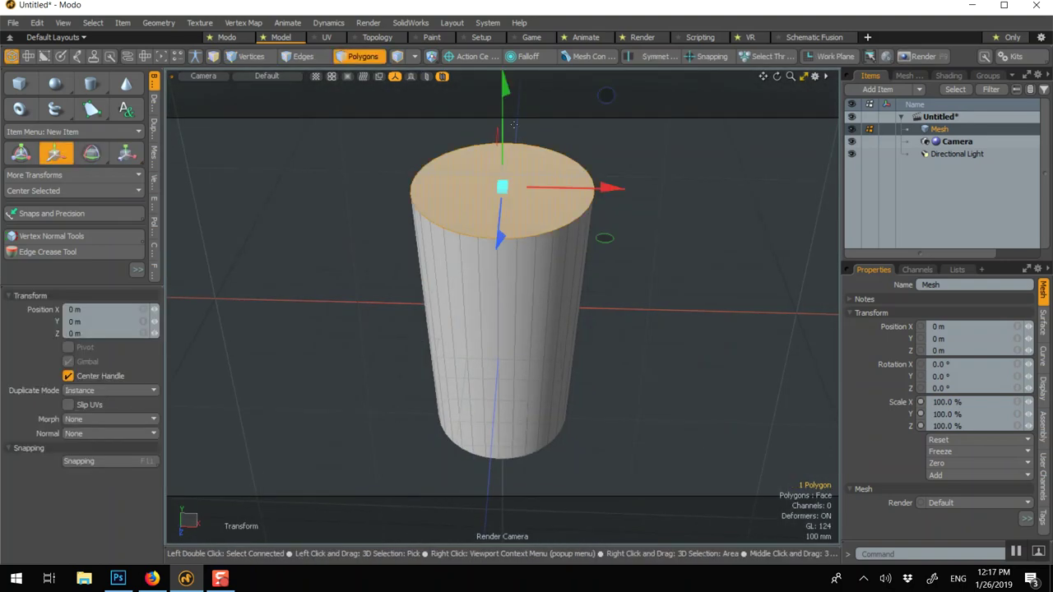
drag(501, 126, 504, 157)
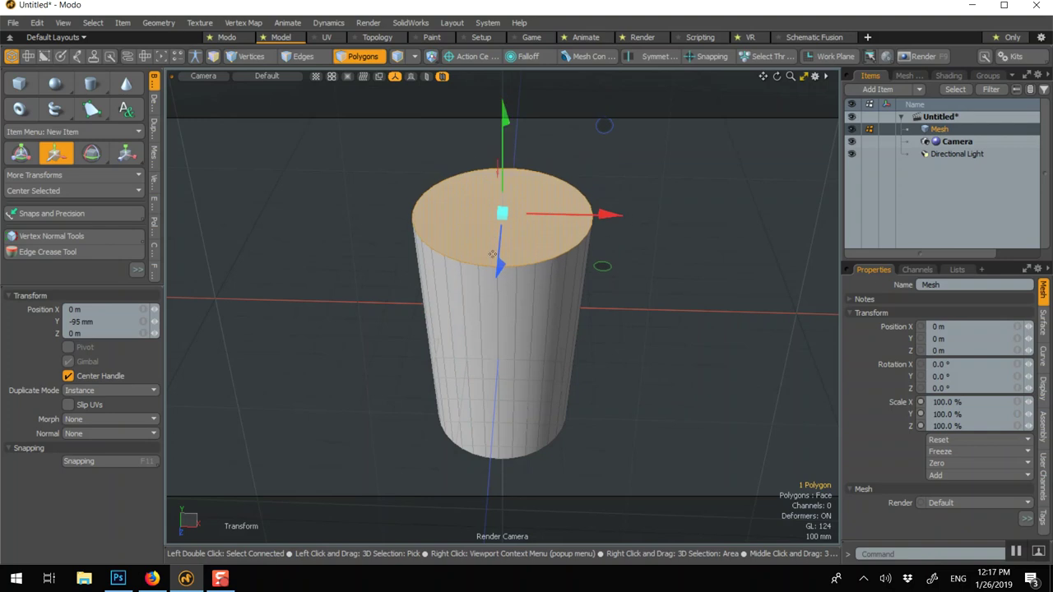
Hollow the cylinder by beveling the top cap inward for a thin rim and sinking it about 795 mm, narrowing the floor to fit inside
key(b)
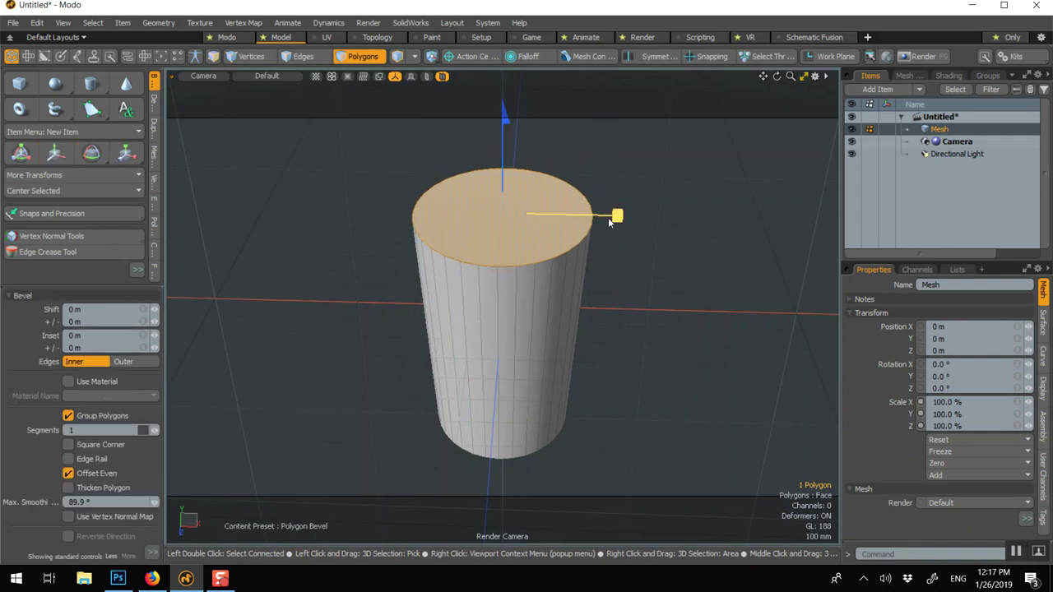
shift+click(678, 150)
drag(507, 121, 505, 332)
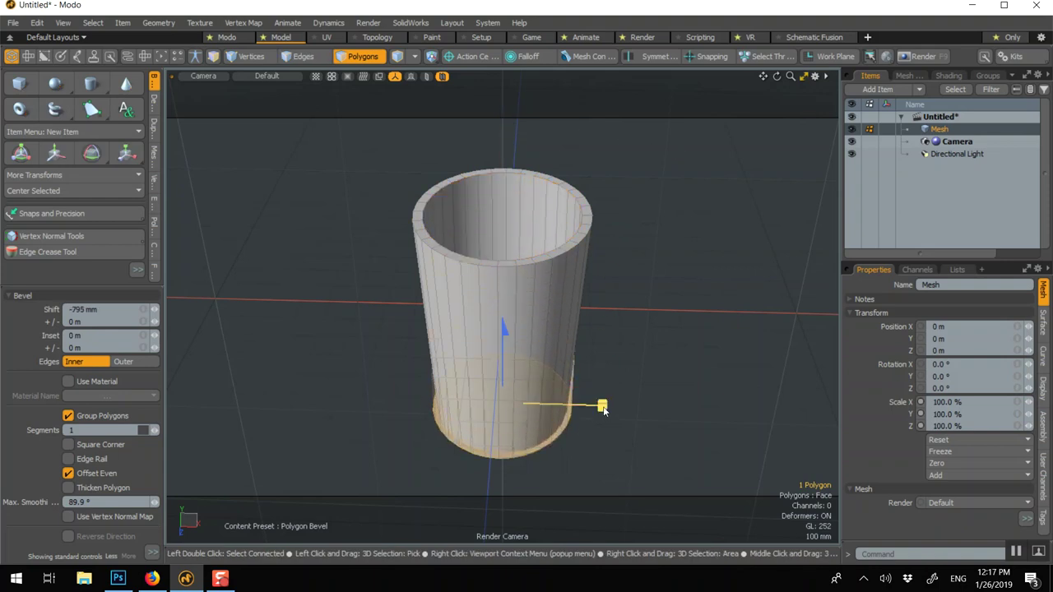
drag(603, 408, 600, 405)
key(q)
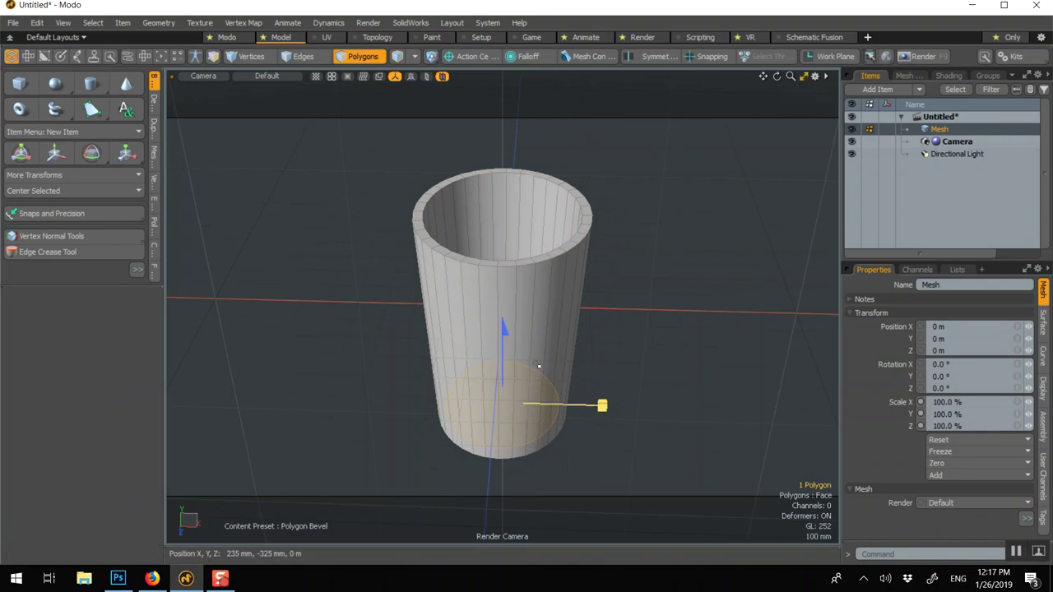
click(305, 233)
scroll(387, 176, up, 4)
drag(391, 190, 380, 194)
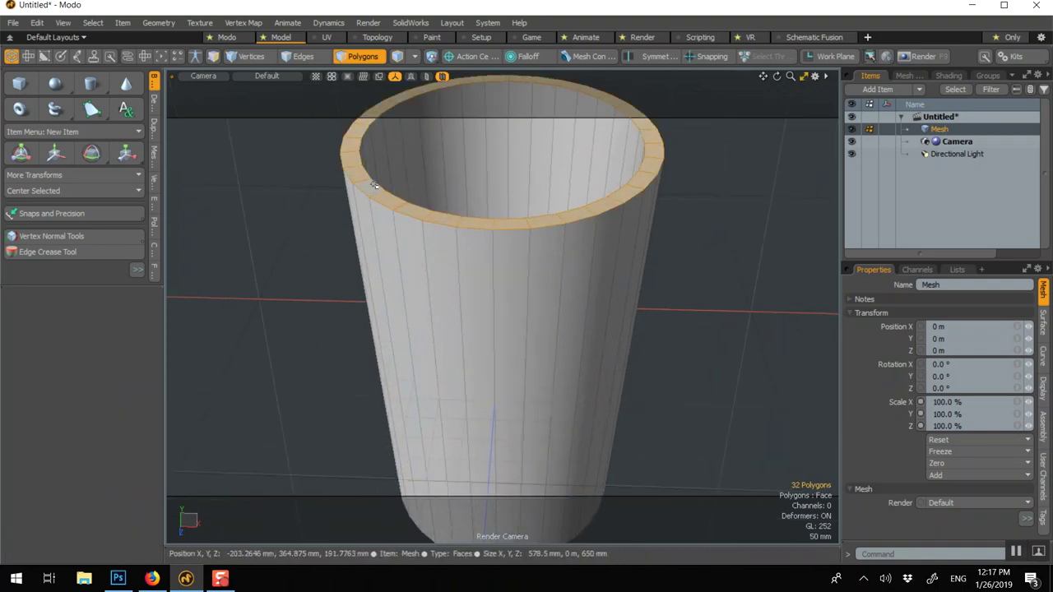
key(b)
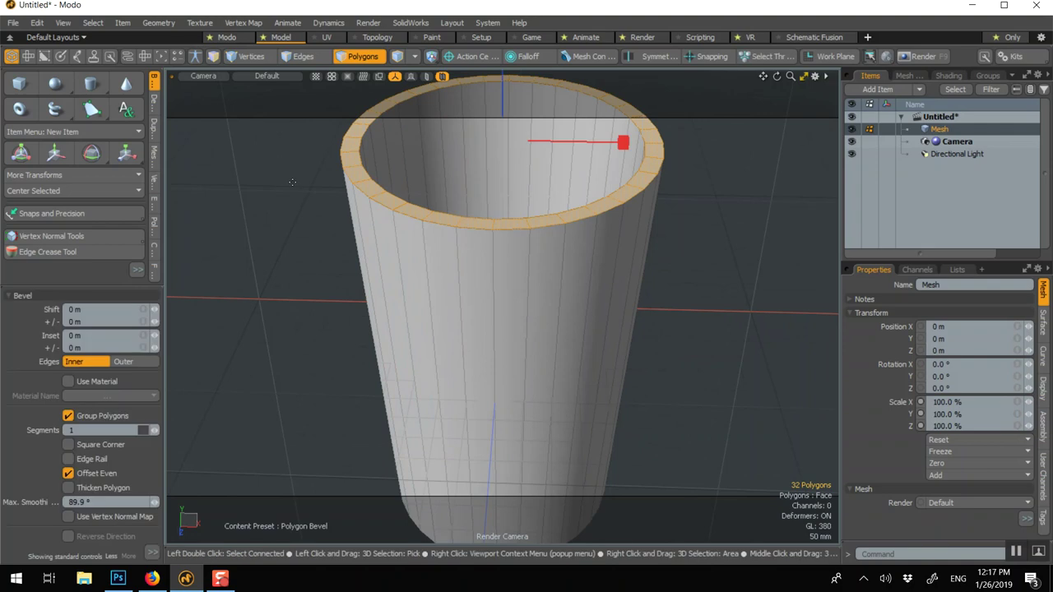
key(Escape)
key(Escape)
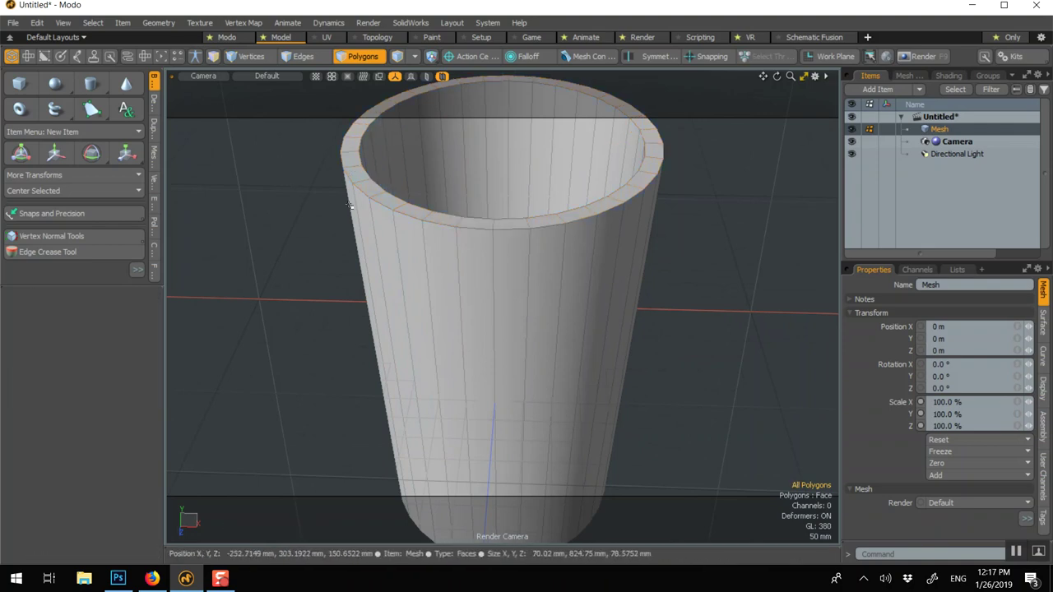
Add edge loops just below the rim, on the outer wall at about 98.85% and on the inner wall at about 1.96%
click(154, 182)
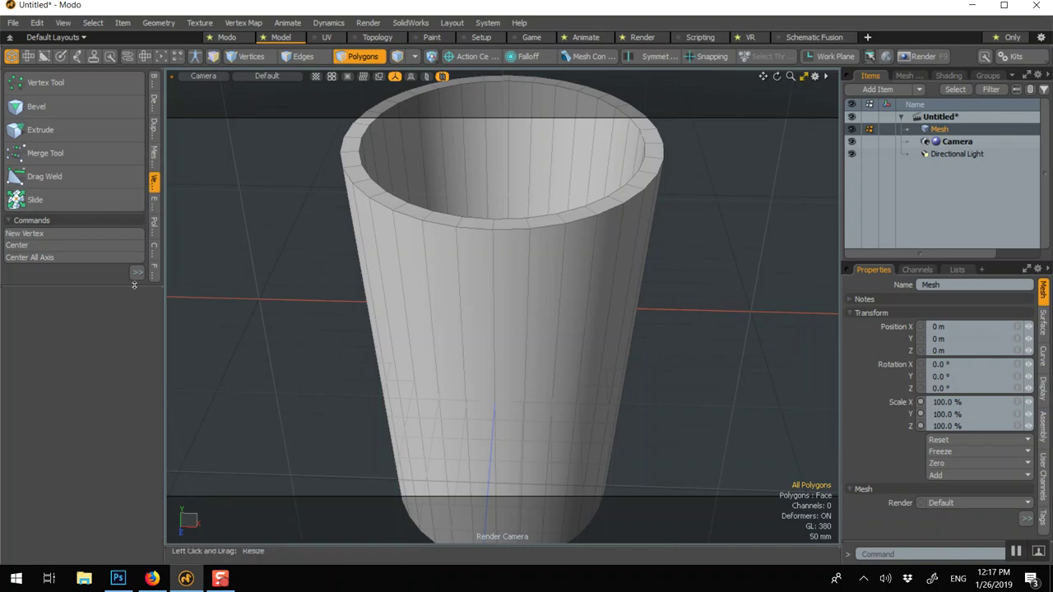
drag(134, 284, 134, 331)
click(153, 219)
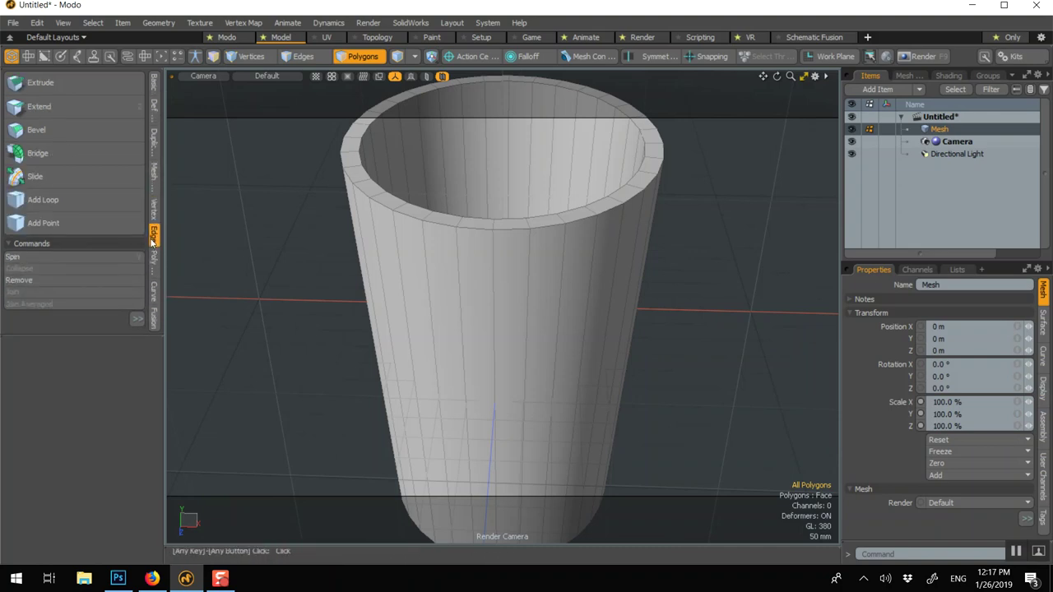
click(86, 203)
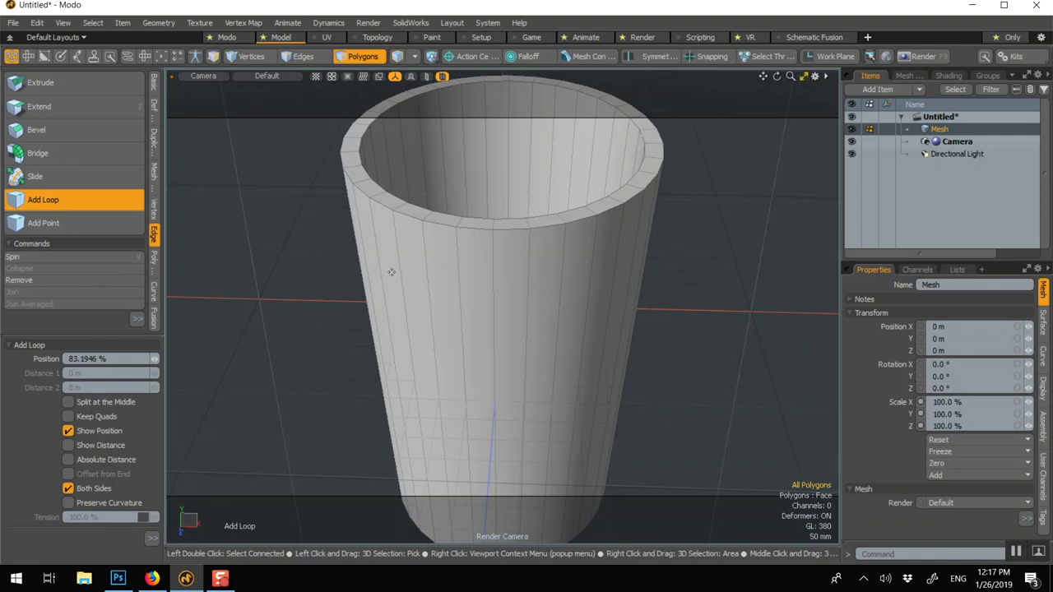
drag(400, 247, 393, 213)
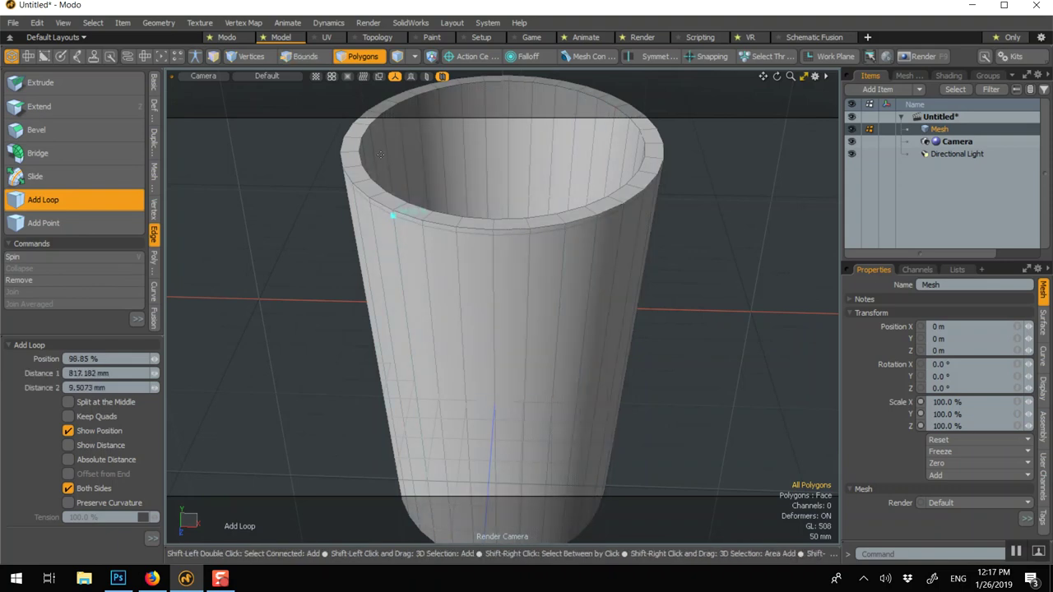
drag(382, 151, 385, 134)
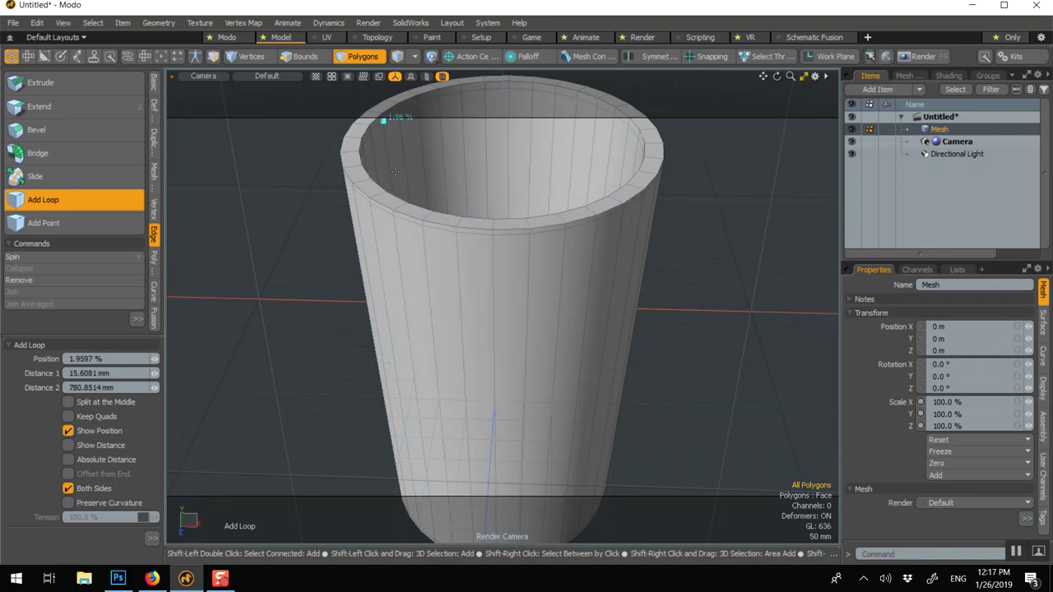
key(space)
Scale the whole cup to about 85.5% in Z to make its outline circular
alt+drag(395, 227, 597, 430)
key(3)
key(r)
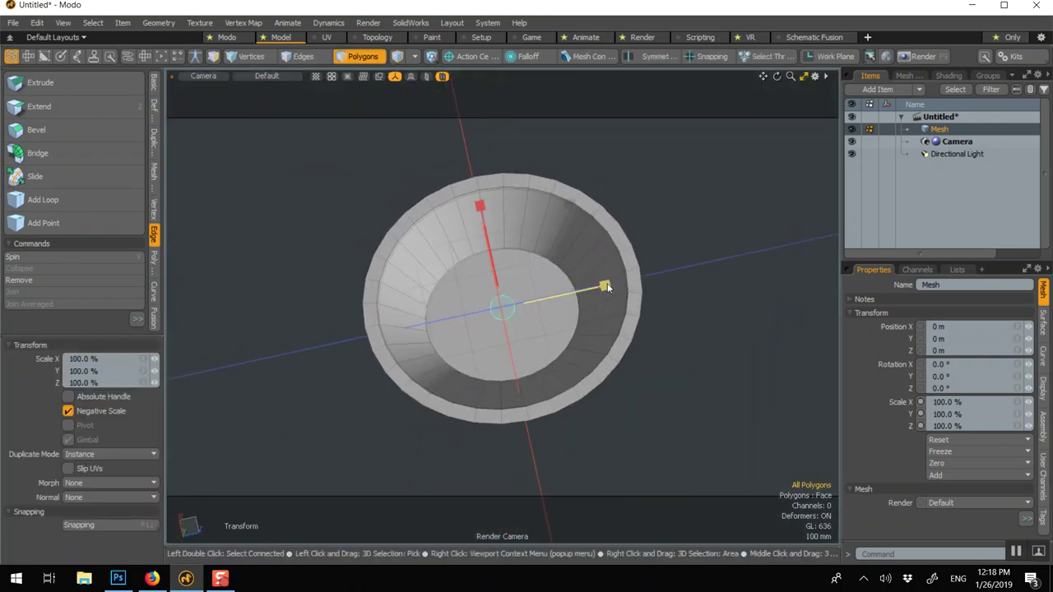
drag(606, 287, 589, 290)
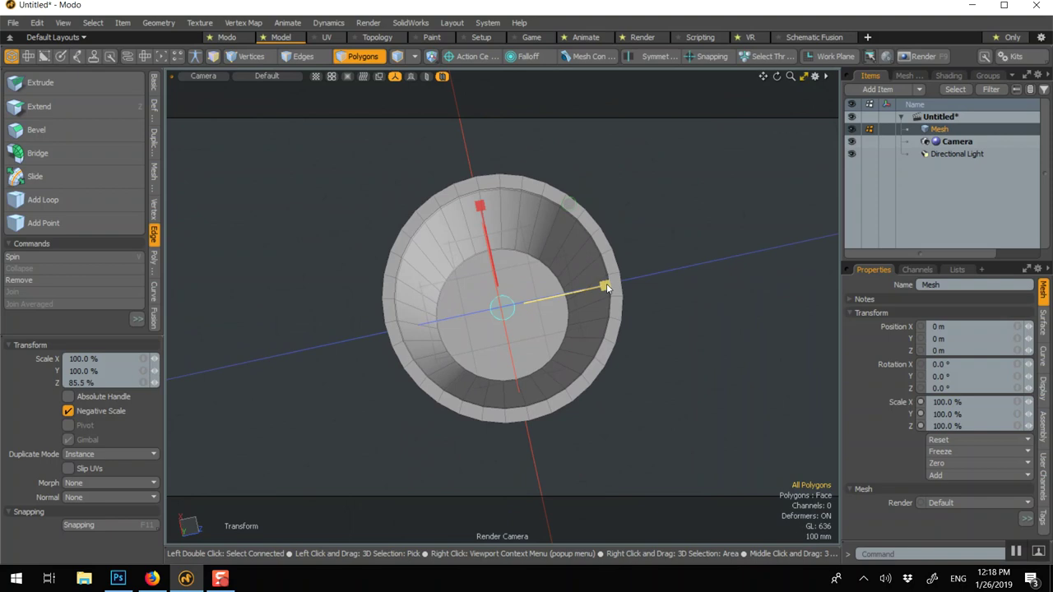
key(space)
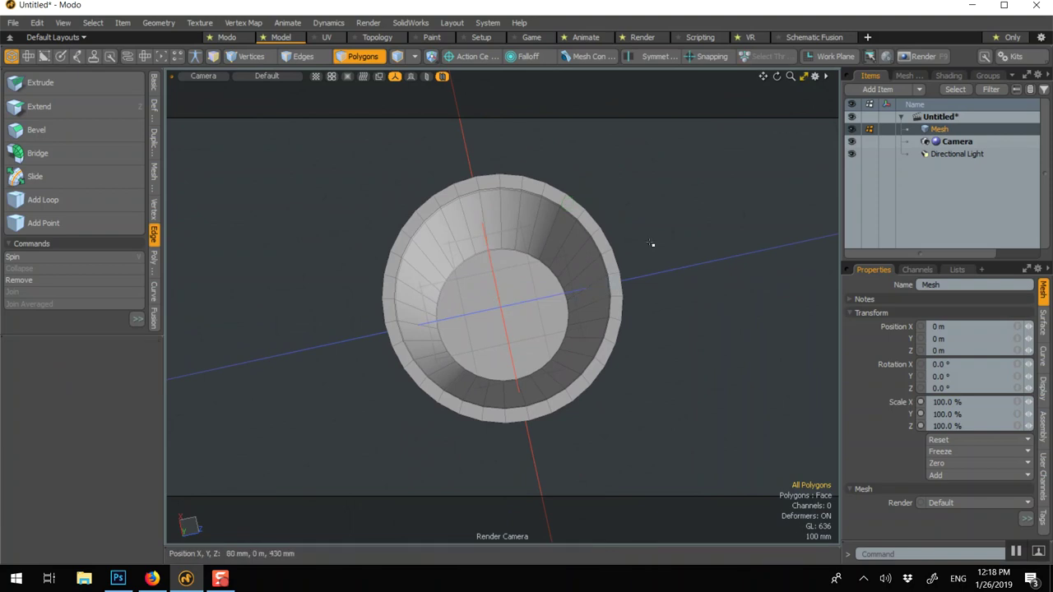
Bevel the cup's inner floor polygon with a slight inset
click(478, 306)
key(b)
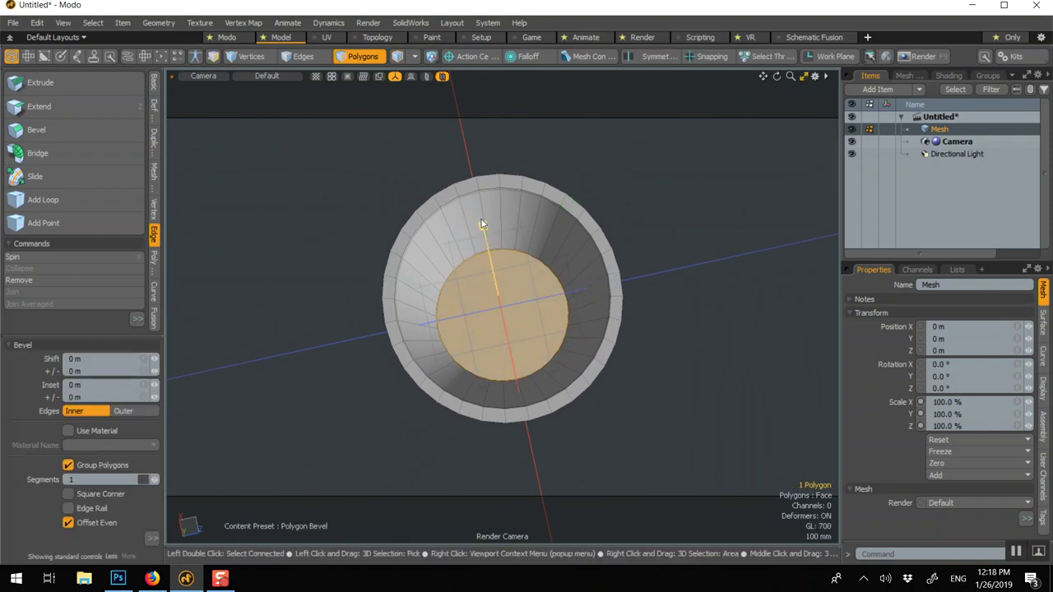
key(space)
click(280, 181)
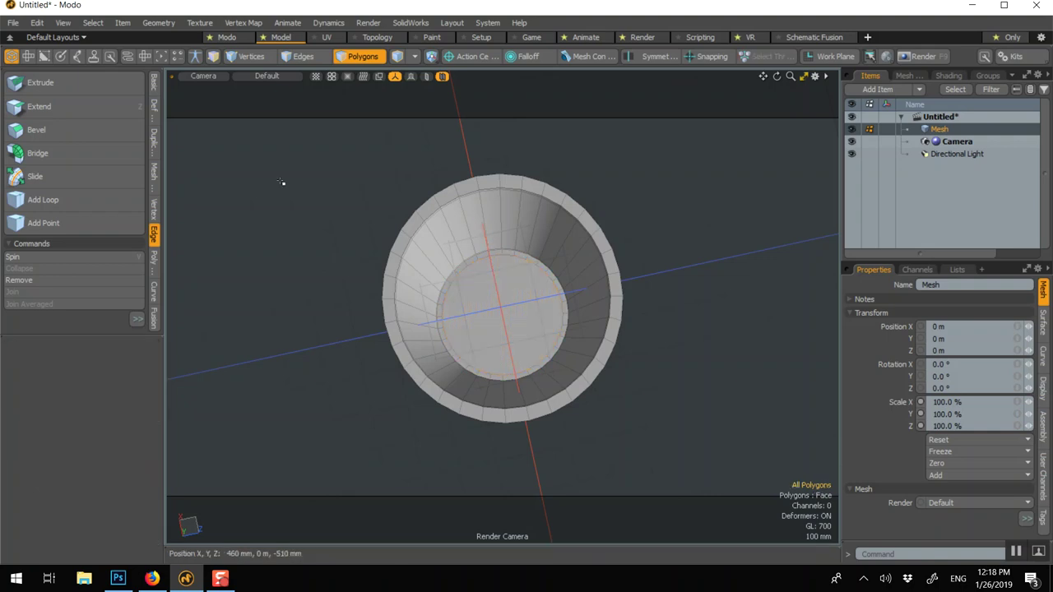
Bevel the underside polygon of the cup inward with an inset of 59 mm
alt+drag(355, 406, 386, 82)
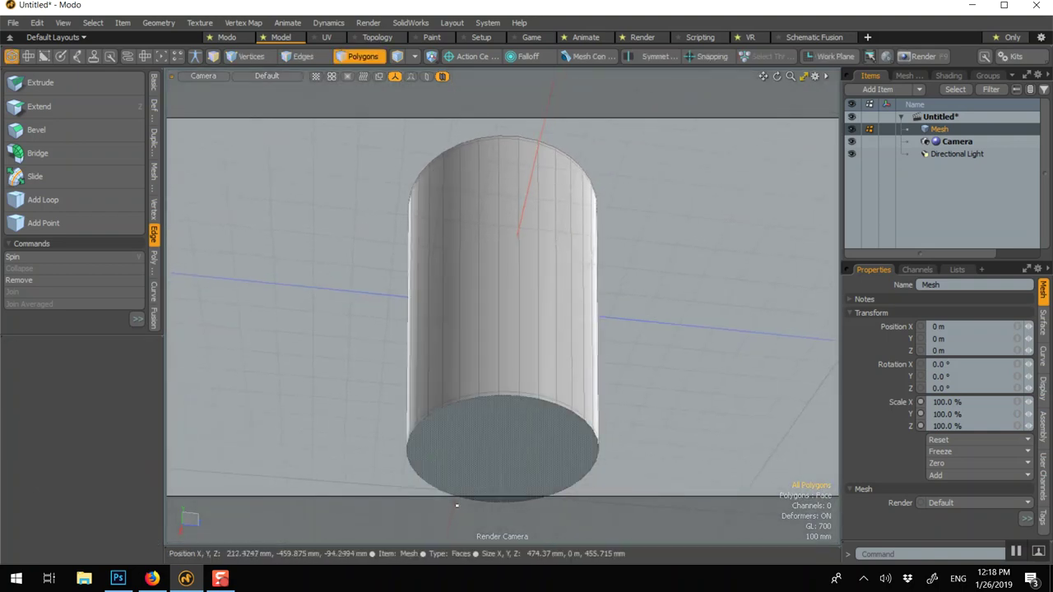
click(462, 482)
key(b)
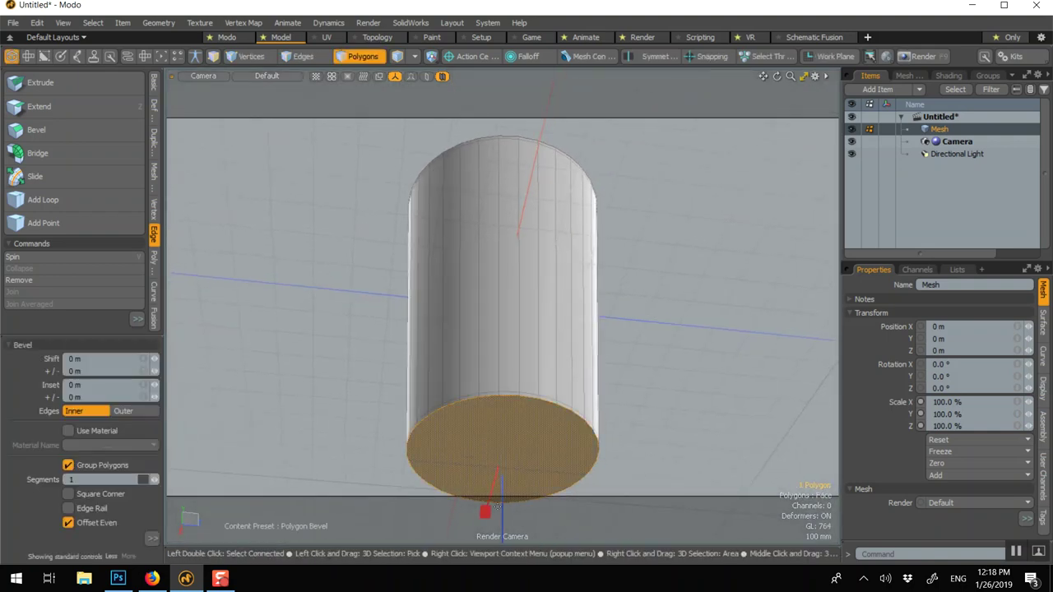
drag(483, 520, 475, 510)
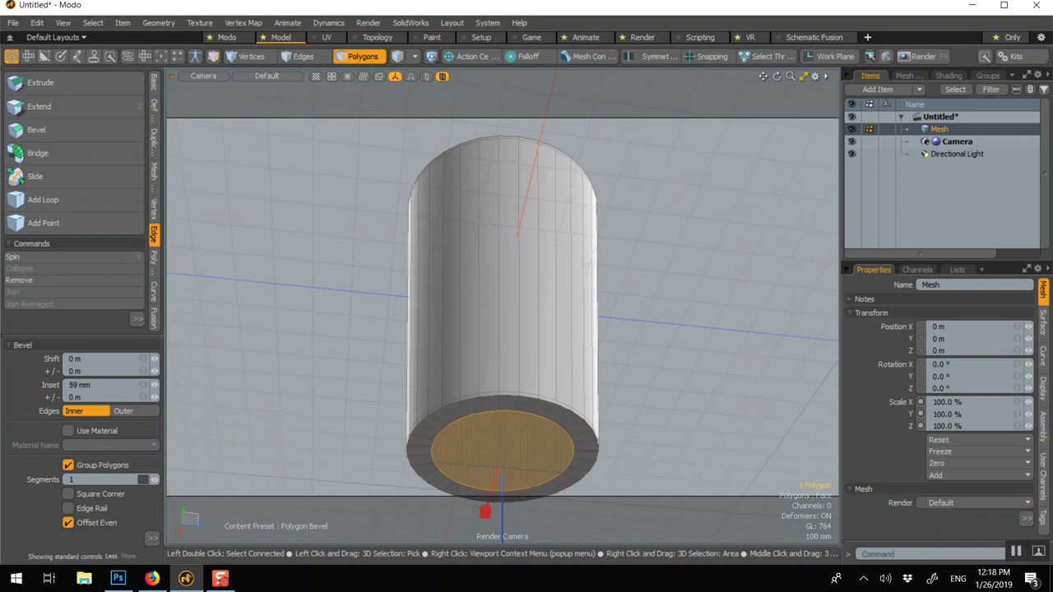
key(space)
click(351, 308)
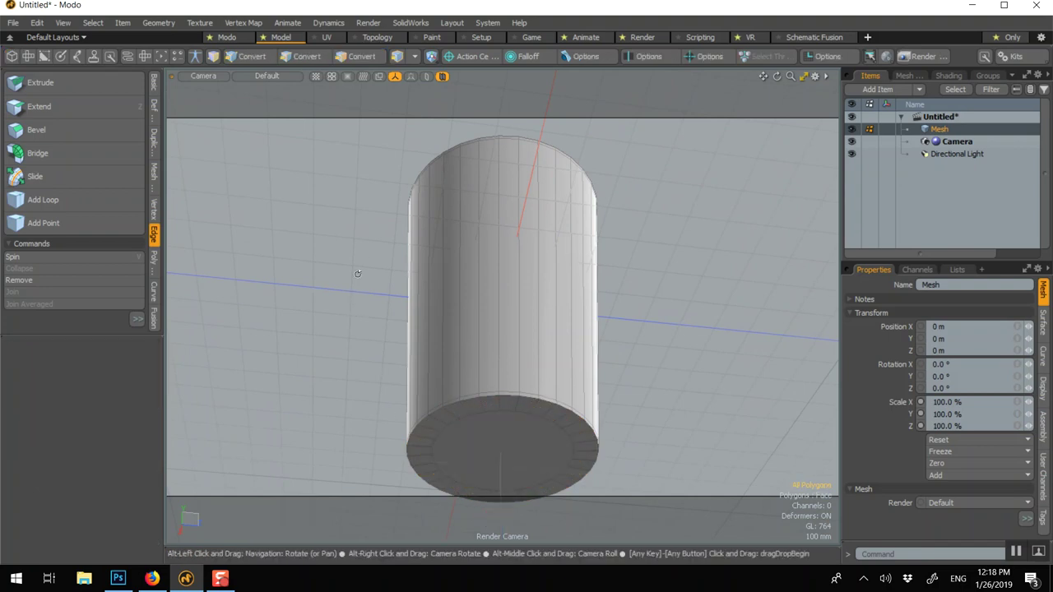
Preview the whole cup with subdivision smoothing and return it to plain faces
alt+drag(354, 309, 400, 136)
key(5)
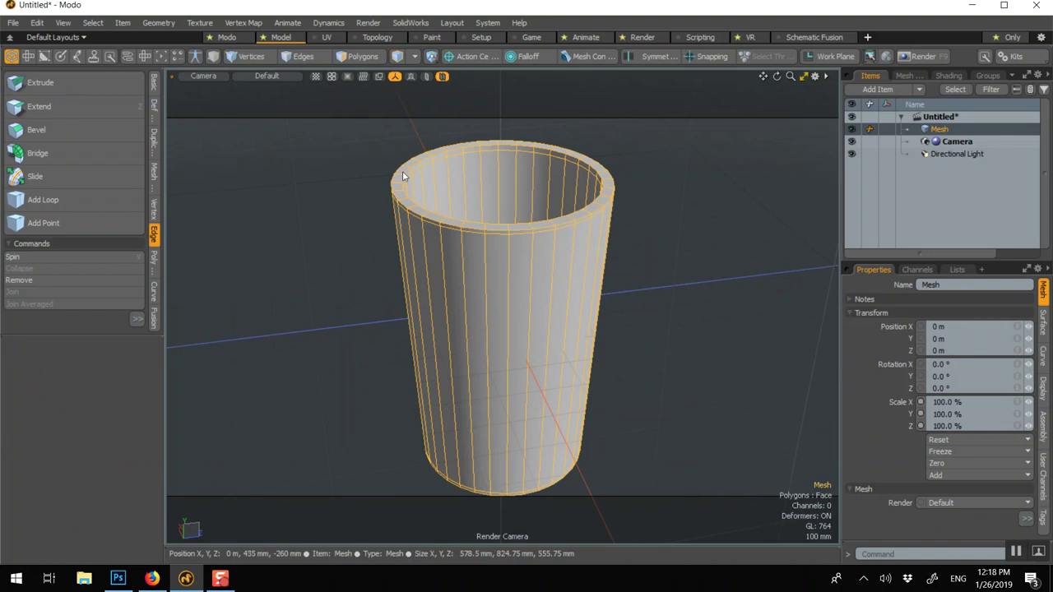
key(Tab)
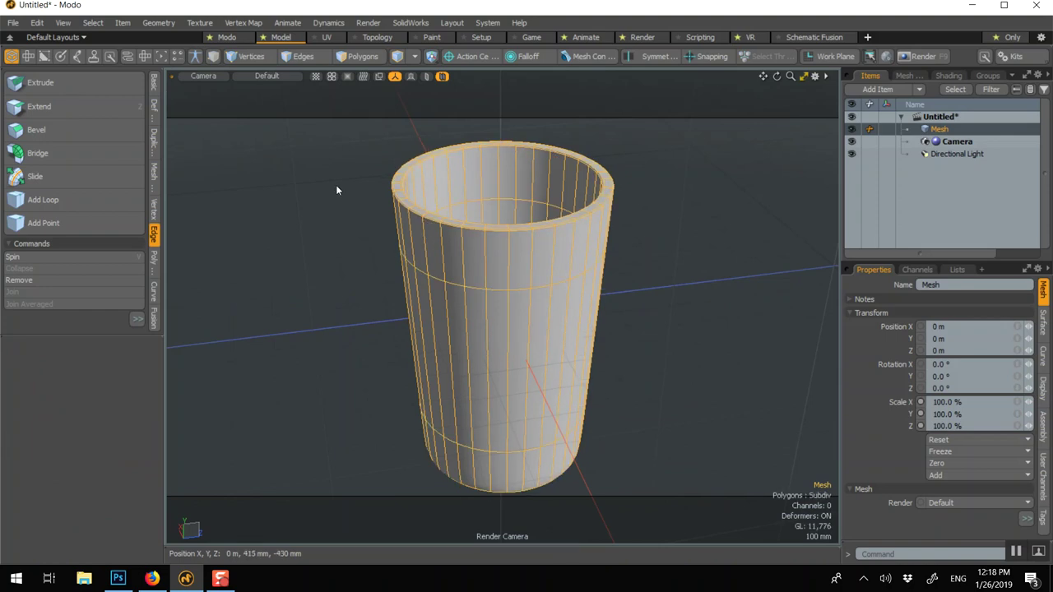
key(Tab)
Add two mirrored pairs of edge loops on the outer wall at about 8.57% and 11.08% from both ends
scroll(419, 440, up, 3)
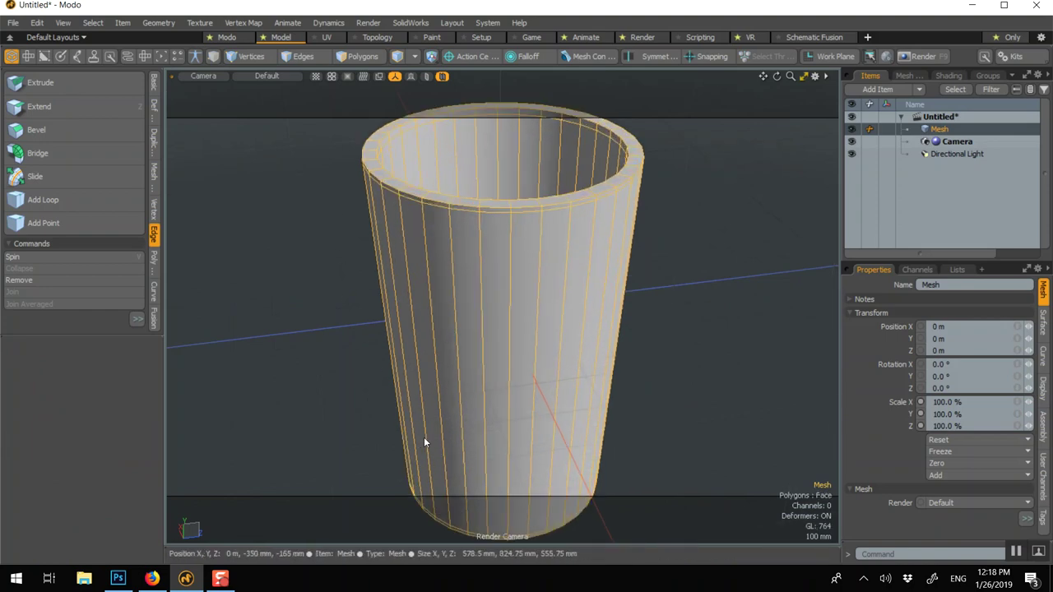
alt+drag(376, 360, 545, 287)
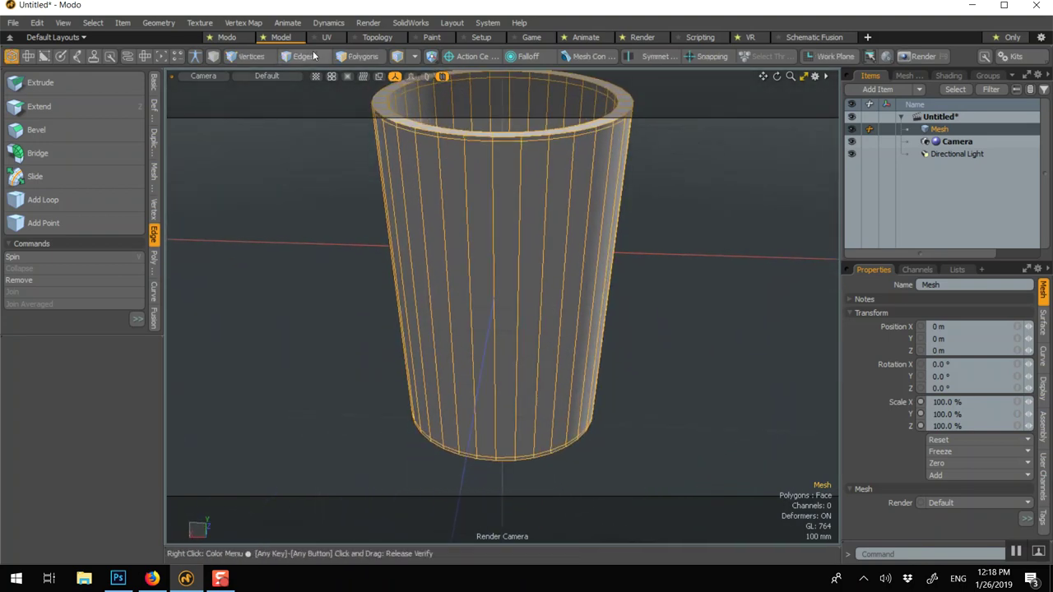
click(41, 203)
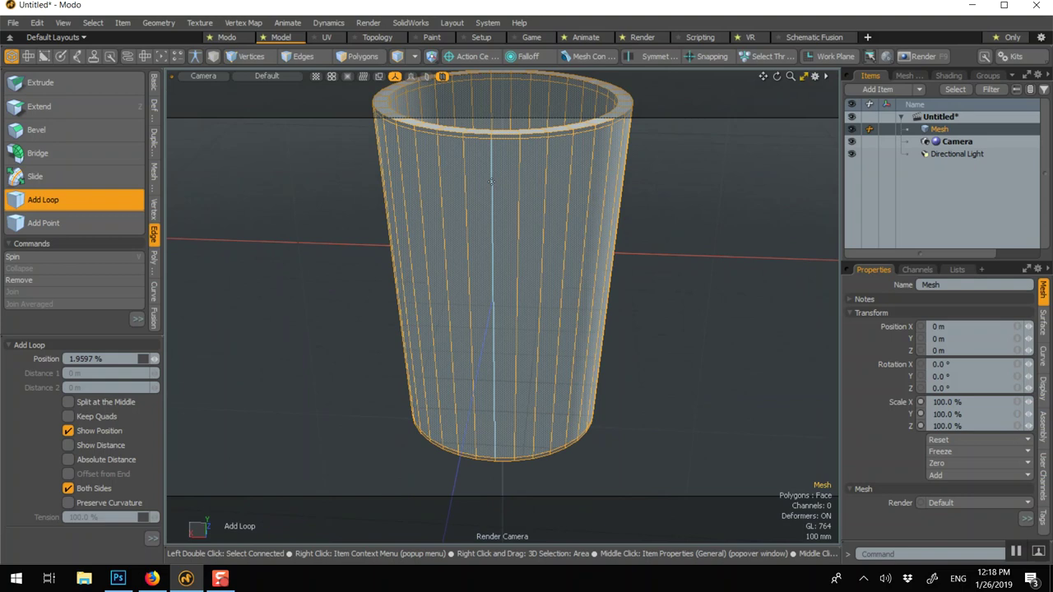
mouse_move(491, 181)
mouse_down()
mouse_move(493, 146)
mouse_move(491, 171)
mouse_up()
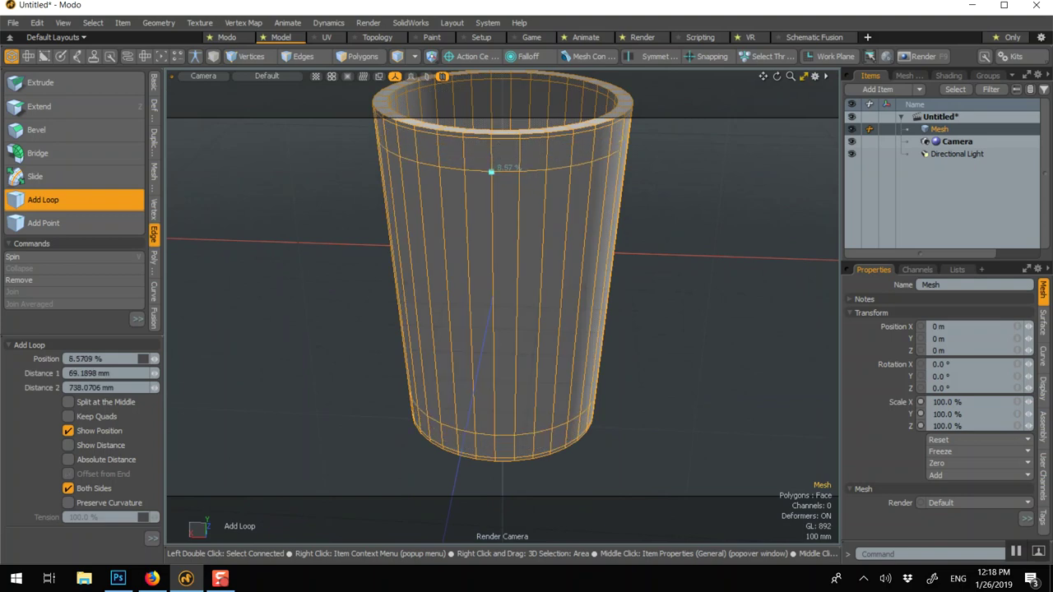
drag(491, 245, 491, 204)
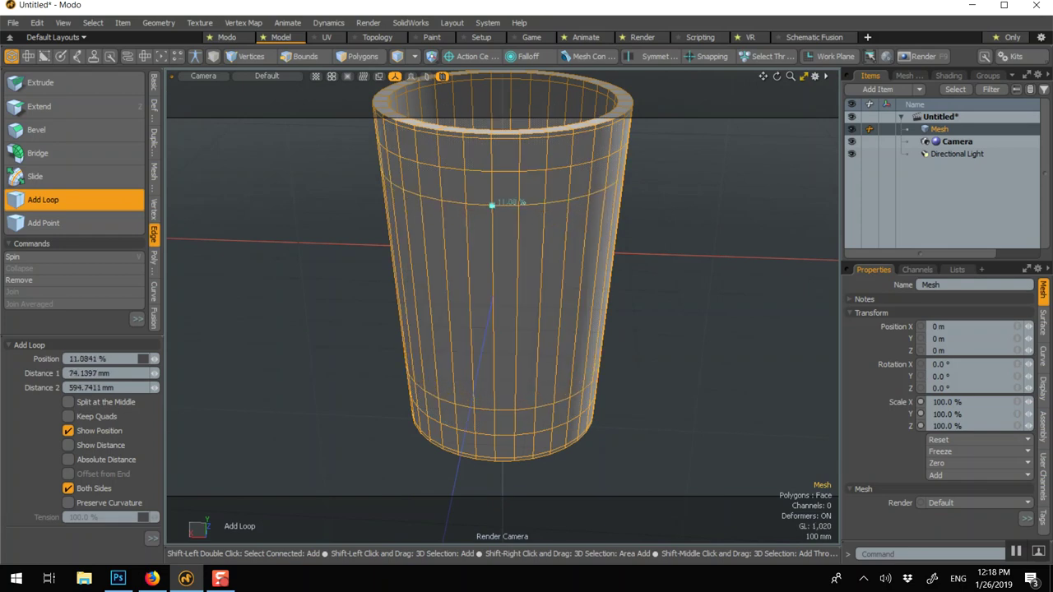
key(space)
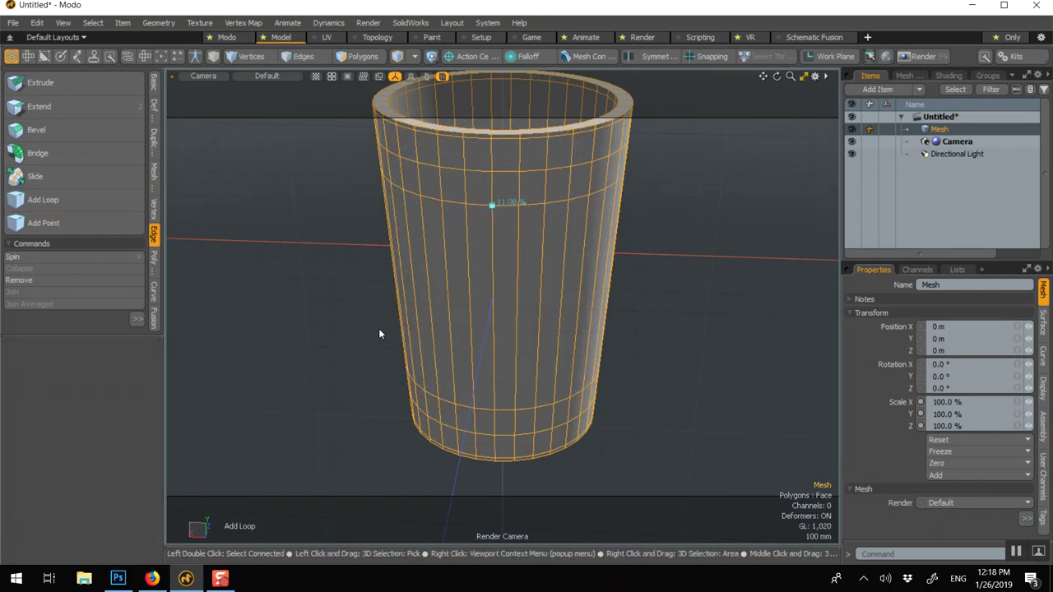
Add a single edge loop around the middle of the outer wall at 50%, with Both Sides disabled
click(95, 202)
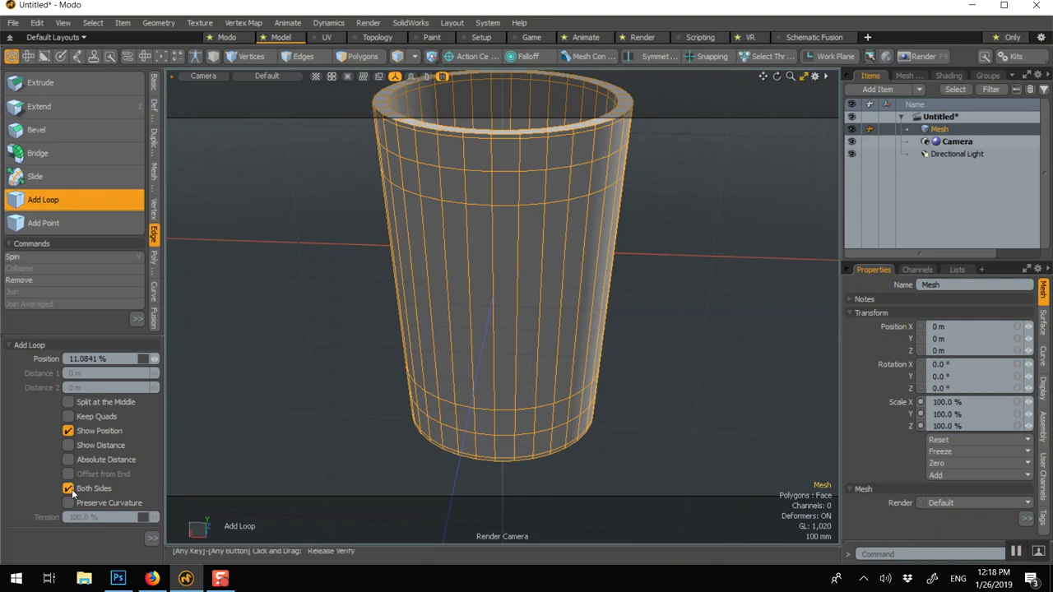
click(493, 295)
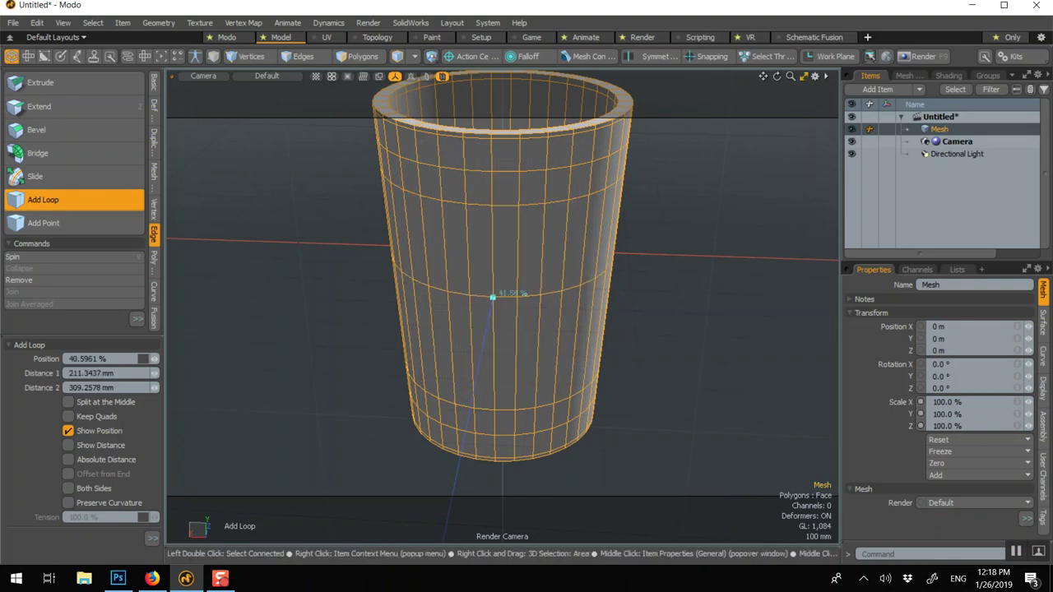
click(117, 359)
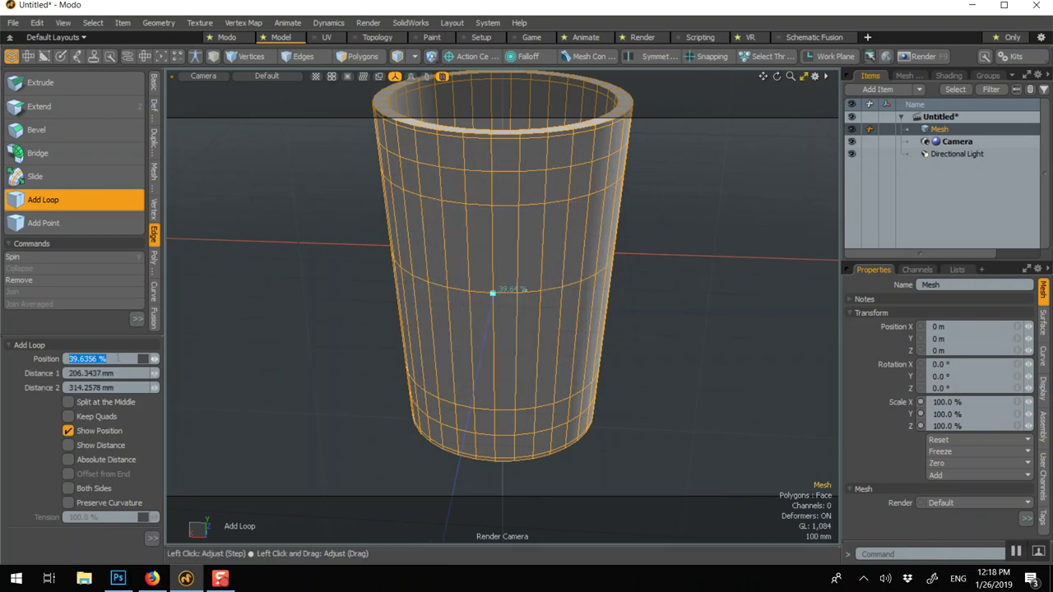
text(50)
key(Return)
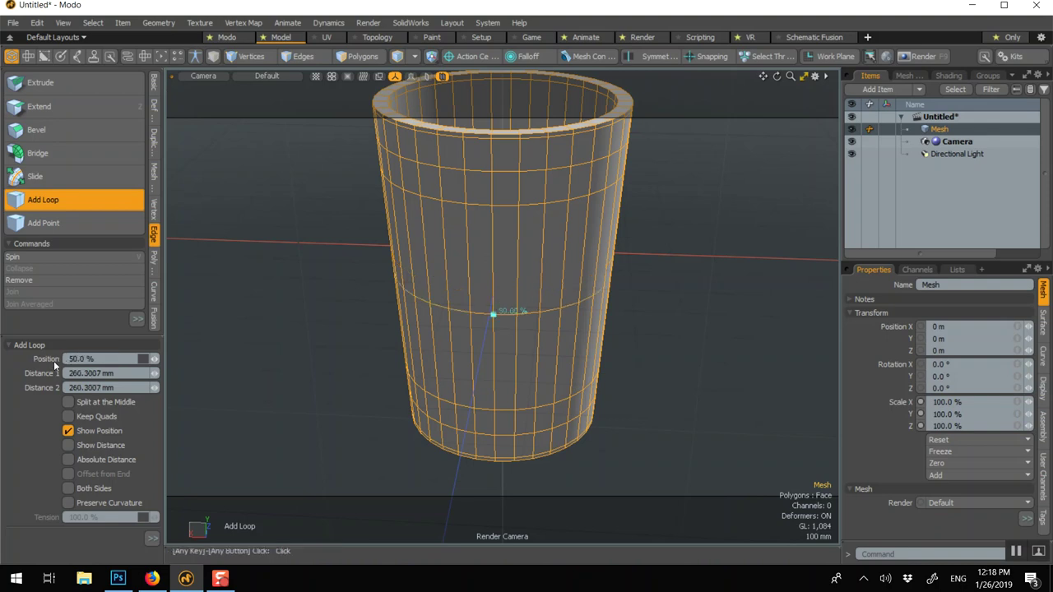
key(q)
click(318, 290)
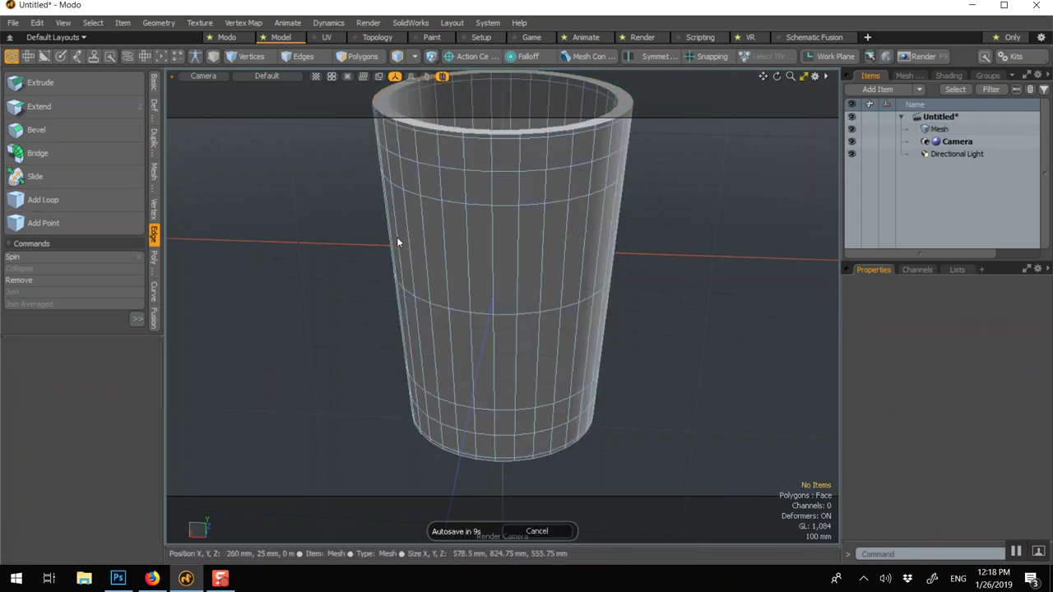
Scale one vertical edge in each of the upper and lower bands to 175% in Y, using the Local action center
click(442, 245)
scroll(478, 205, up, 2)
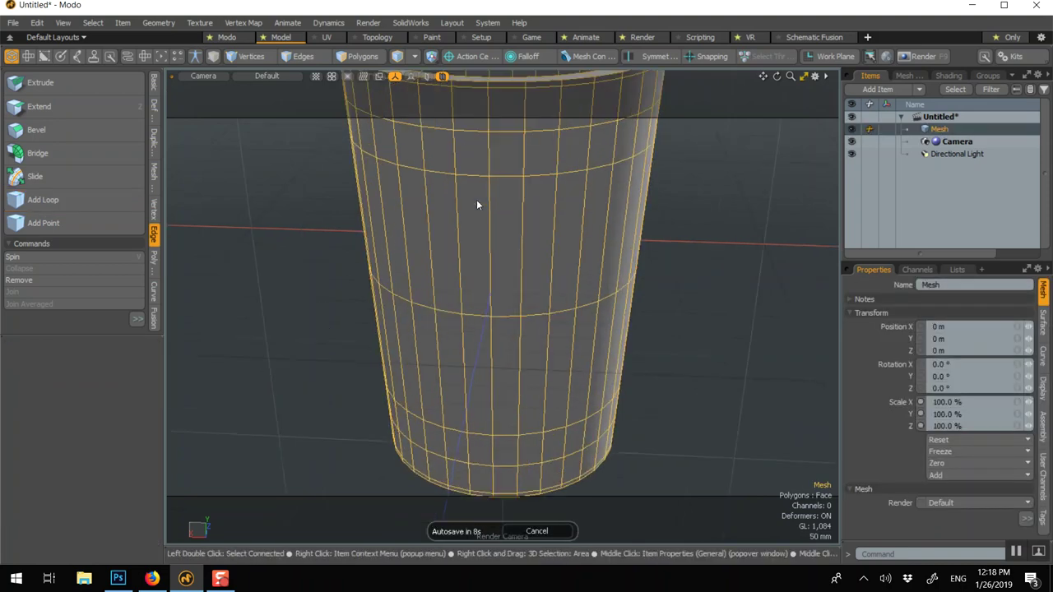
click(298, 55)
click(488, 148)
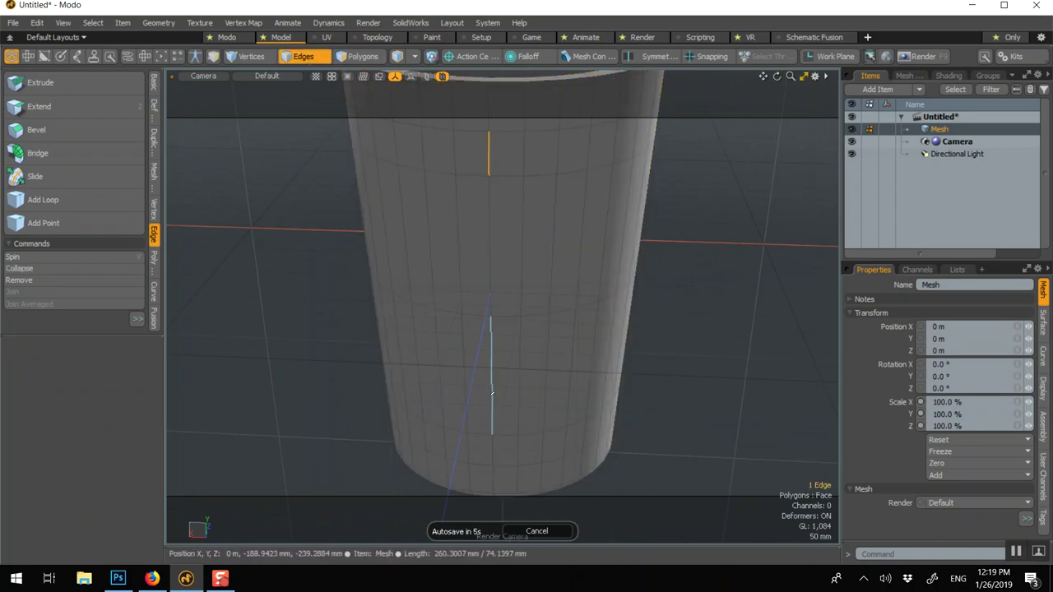
shift+click(492, 448)
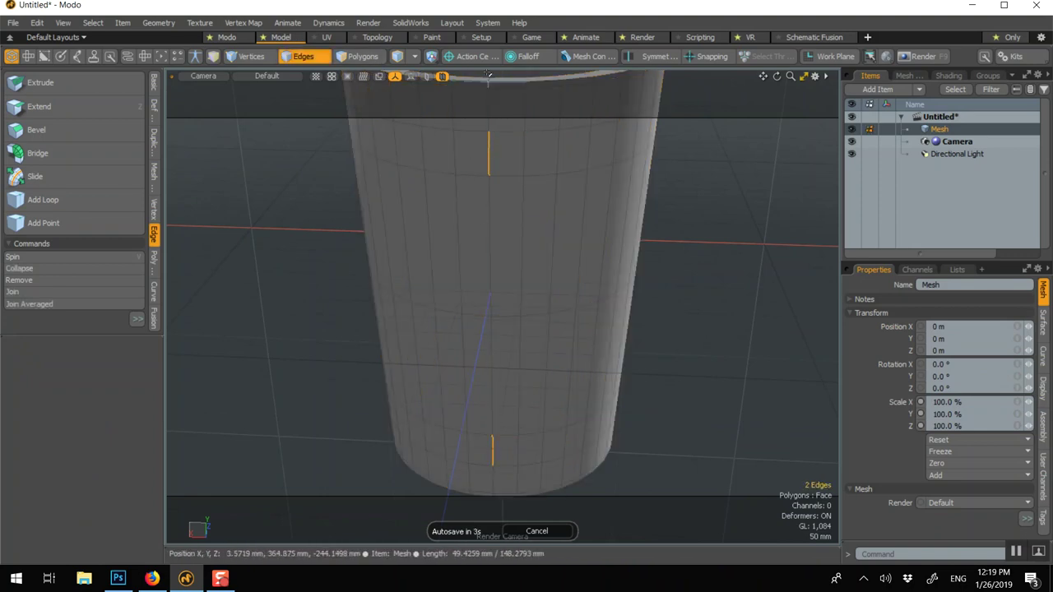
click(482, 55)
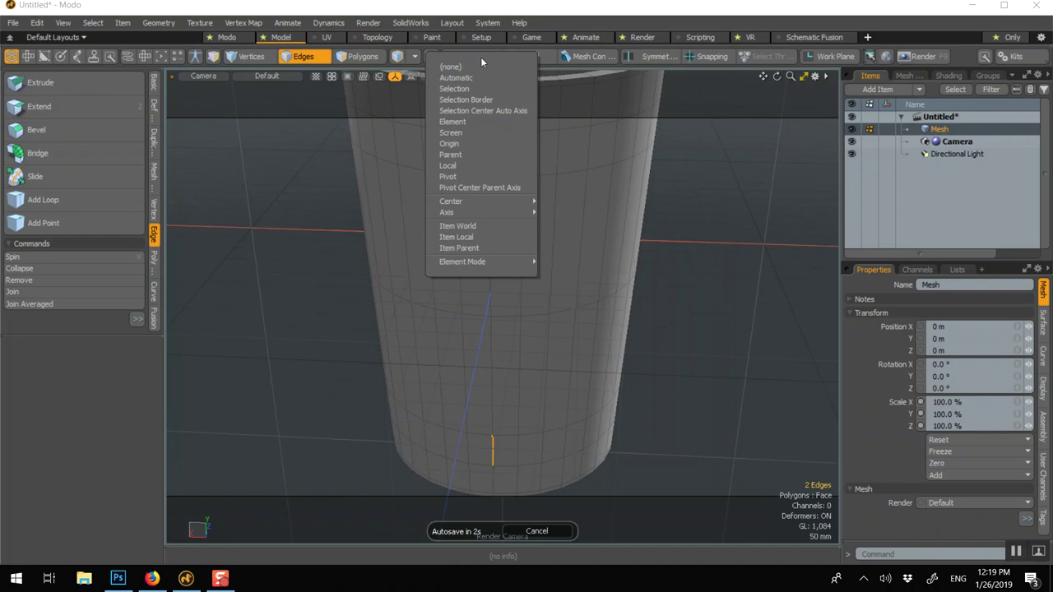
click(460, 169)
key(y)
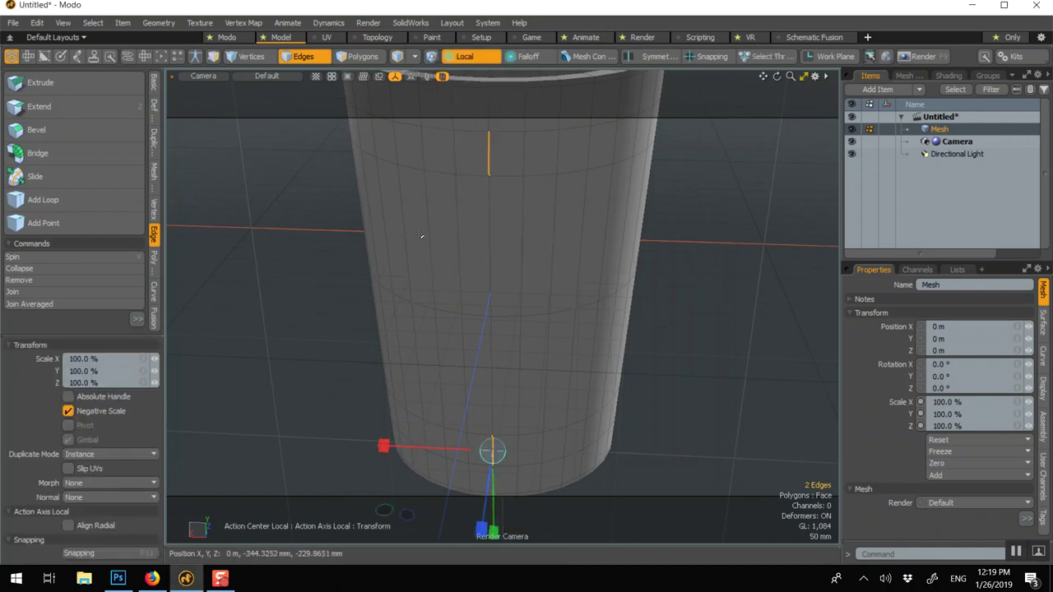
alt+drag(348, 305, 348, 355)
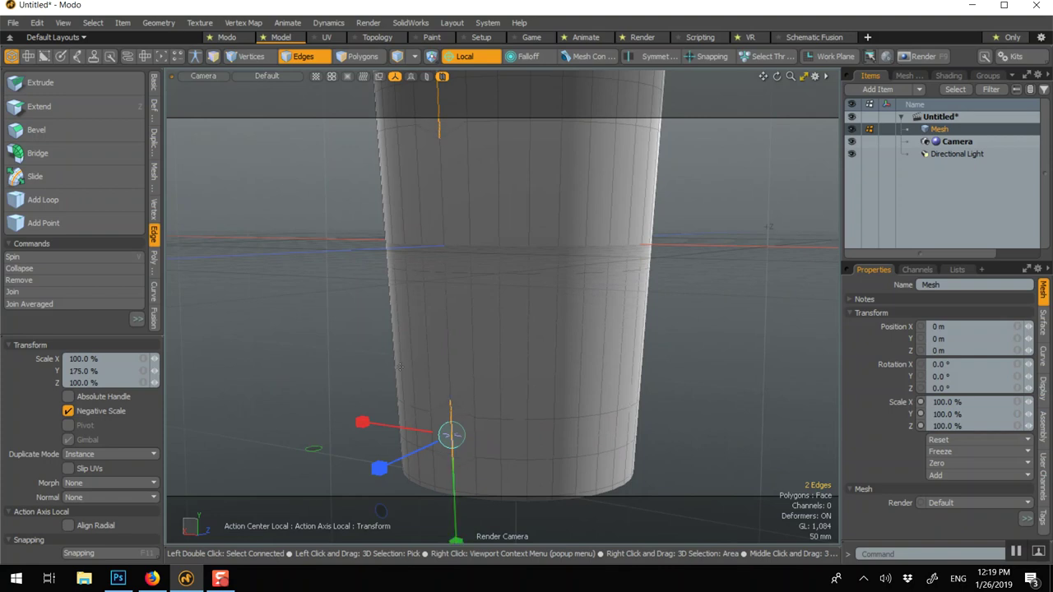
key(q)
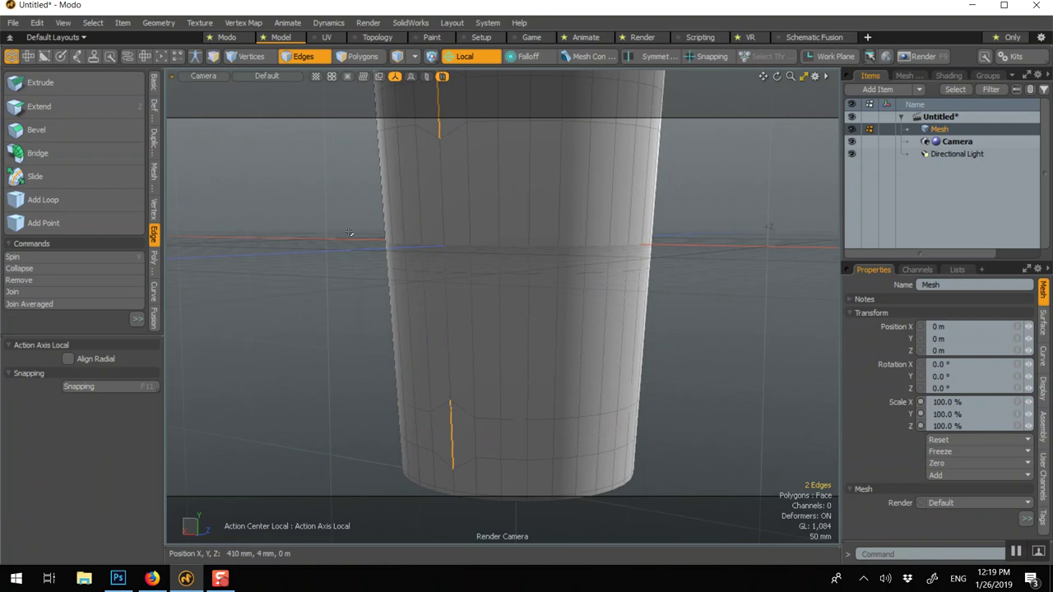
Bevel the upper and lower hexagonal polygon pairs outward with a 28 mm shift and 16.4 mm inset
key(3)
click(454, 434)
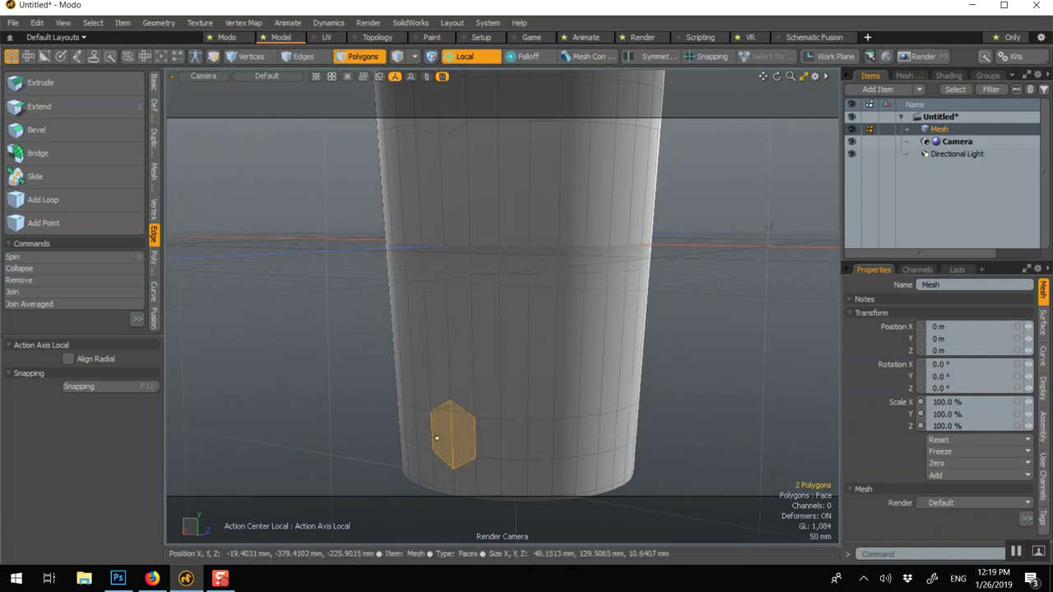
alt+shift+drag(397, 164, 400, 315)
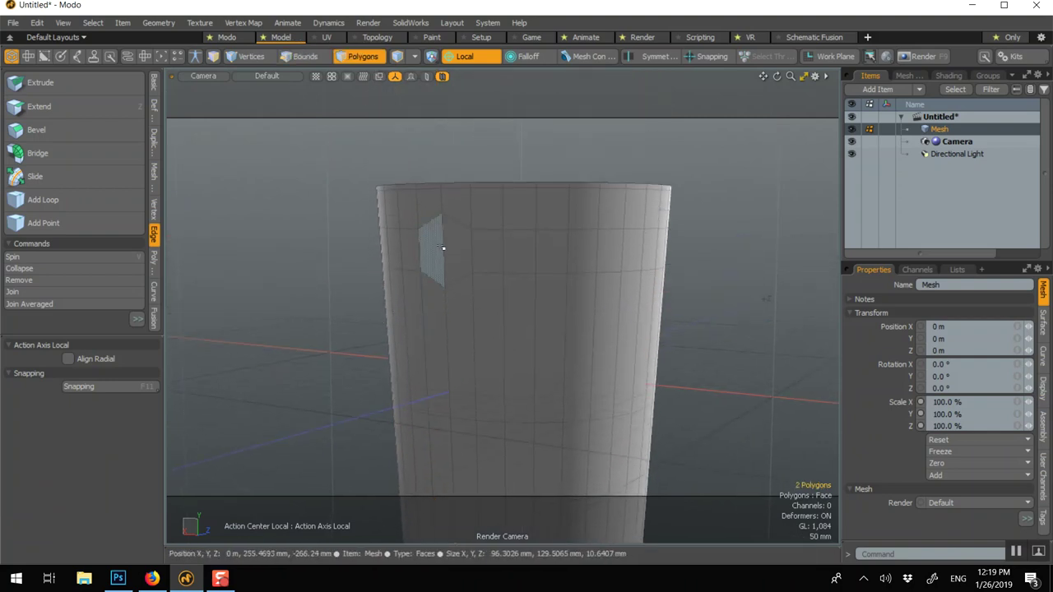
shift+drag(456, 249, 445, 248)
key(b)
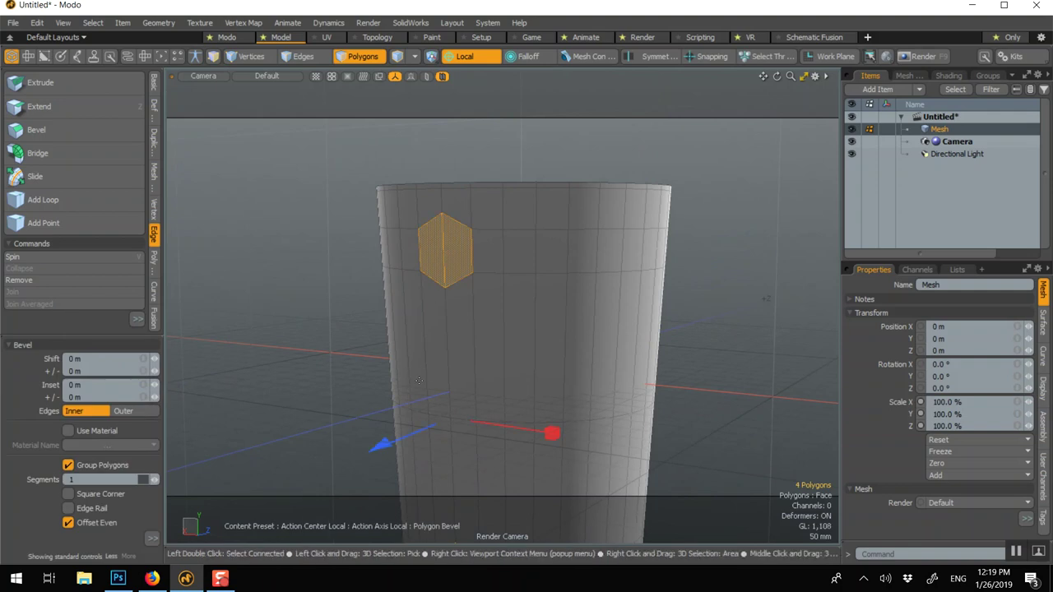
drag(383, 446, 370, 450)
drag(542, 445, 530, 446)
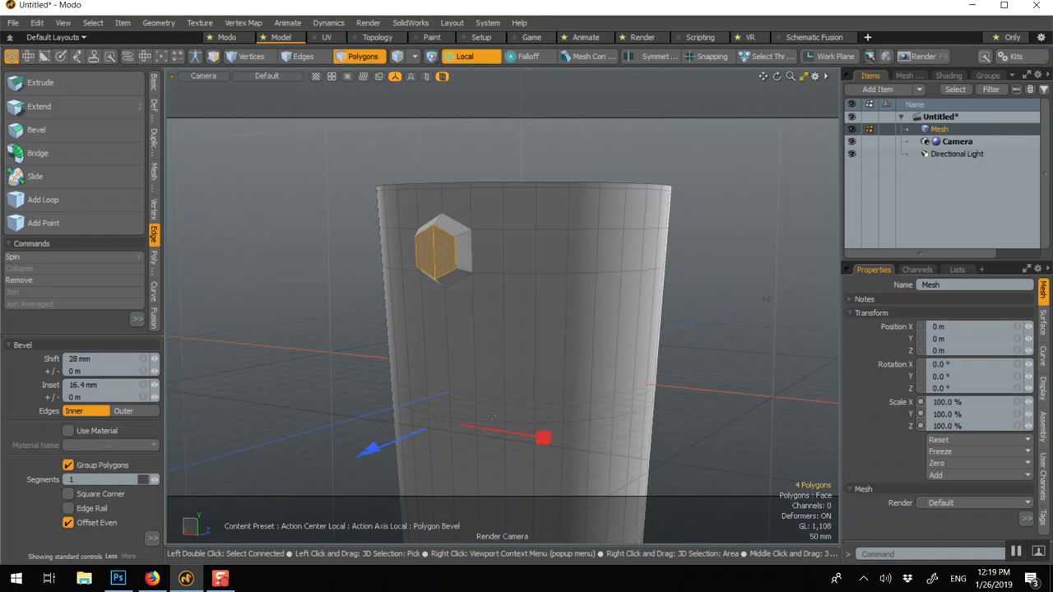
Rotate the two end polygons of the upper handle stub so they tilt downward
key(space)
click(424, 254)
shift+click(438, 254)
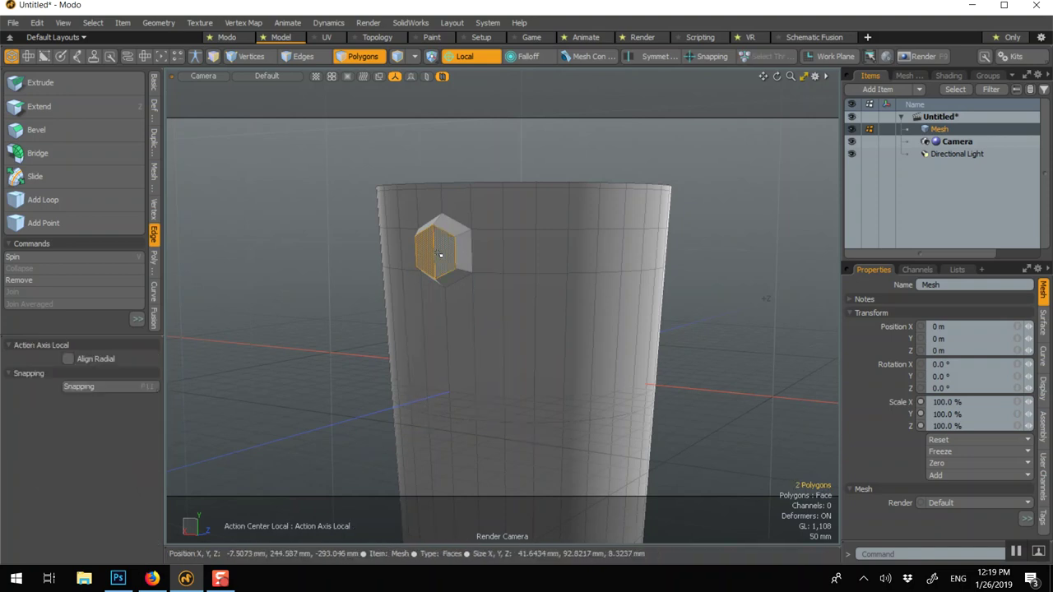
key(e)
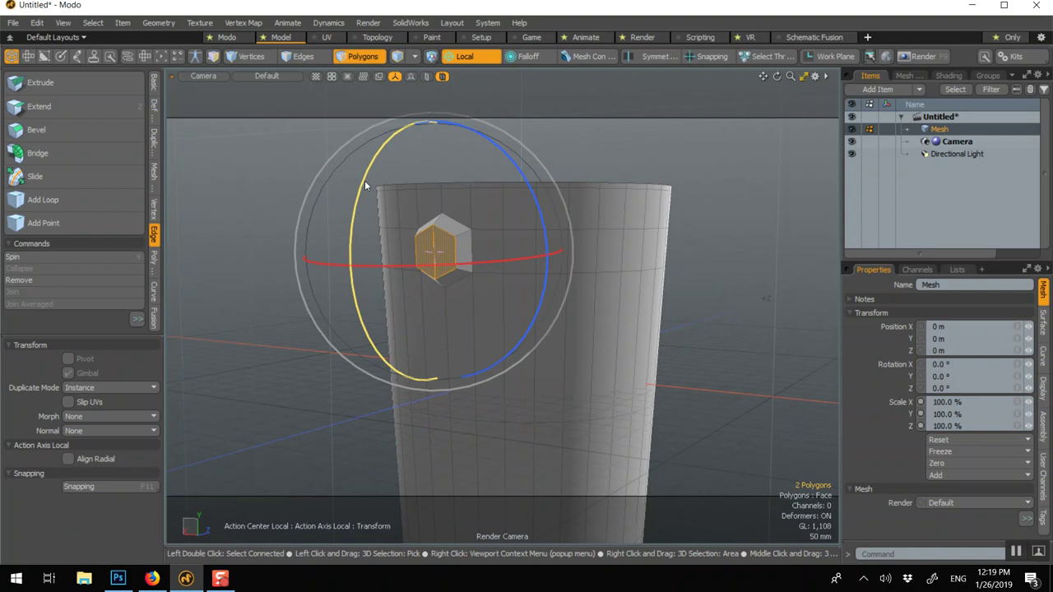
drag(363, 185, 360, 229)
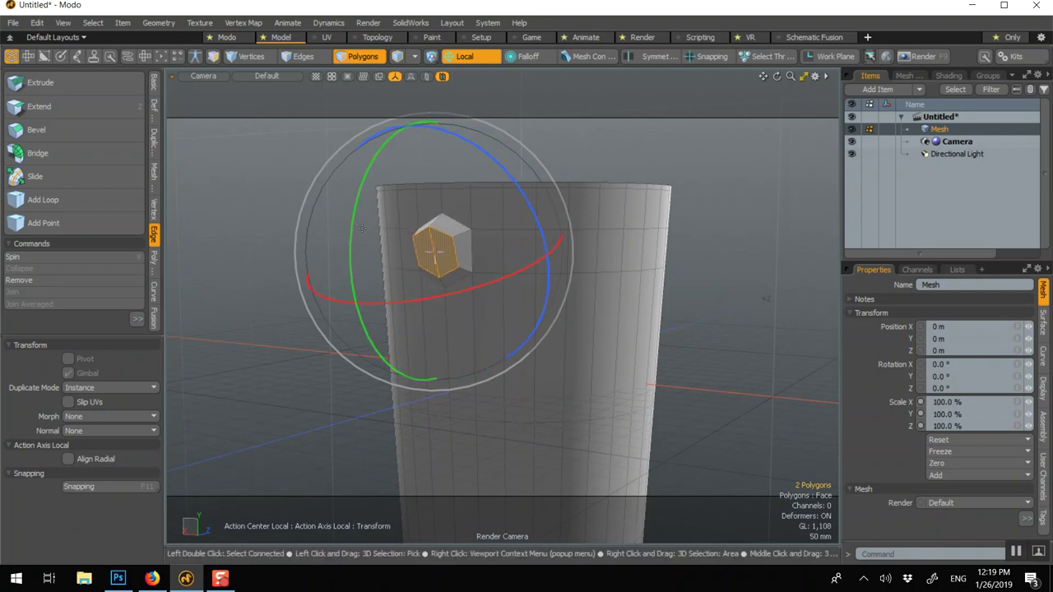
key(space)
click(304, 256)
Move the upper stub's two end polygons -8 mm along their local X axis
alt+shift+drag(307, 329, 311, 304)
drag(421, 238, 442, 232)
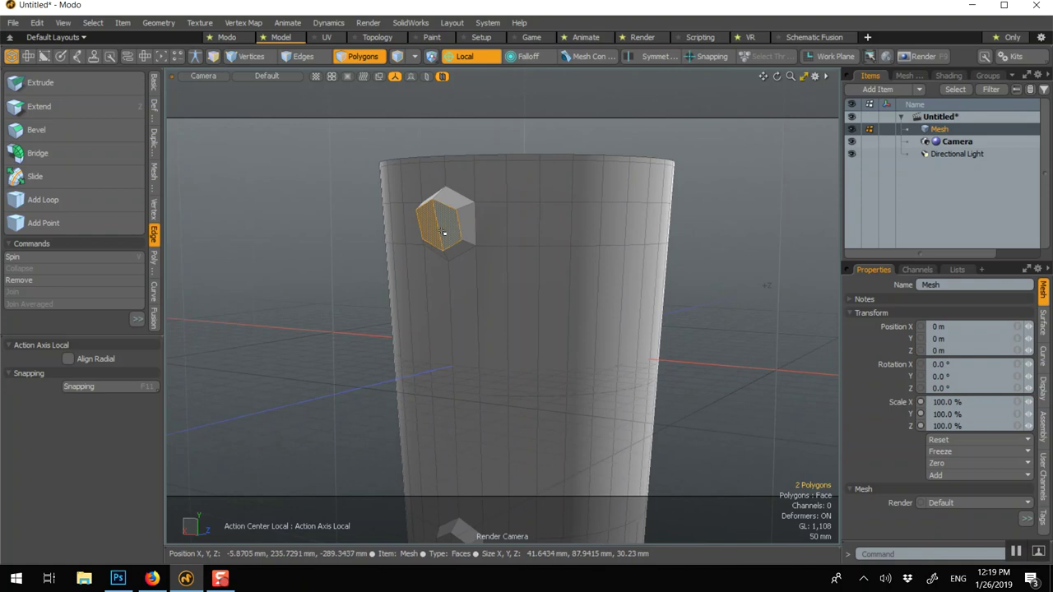
key(w)
drag(423, 168, 426, 170)
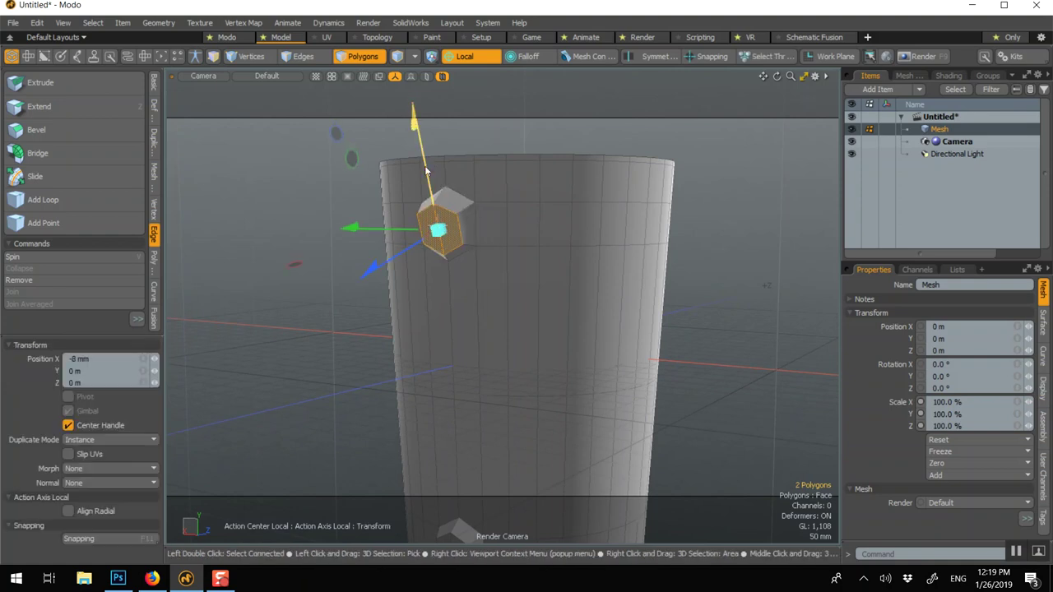
Rotate the lower handle stub's two end polygons to tilt upward and move them 14 mm along their local X axis
key(q)
click(346, 194)
alt+shift+drag(311, 301, 306, 181)
click(473, 315)
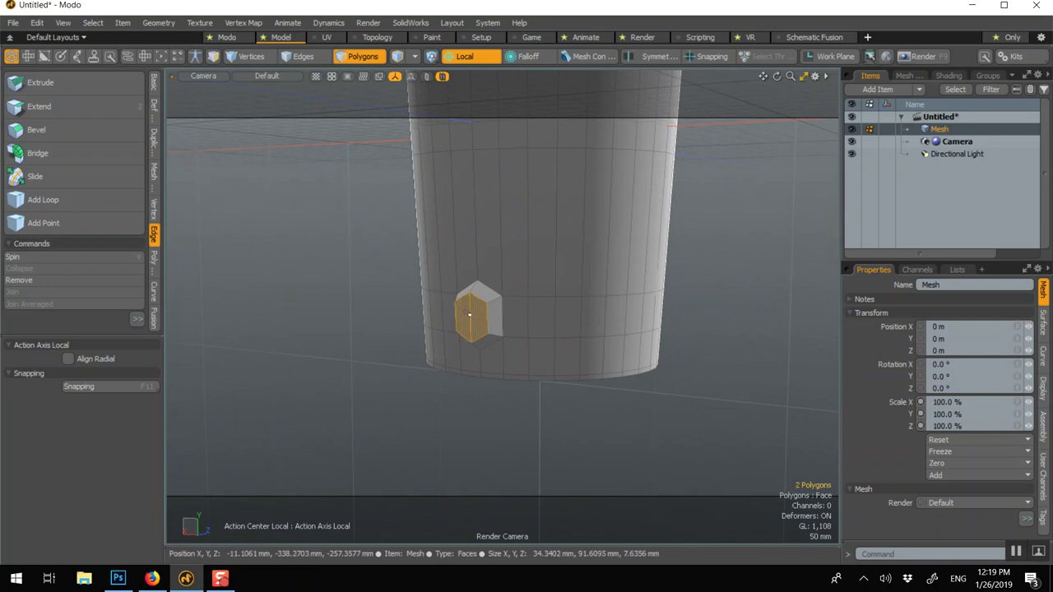
key(e)
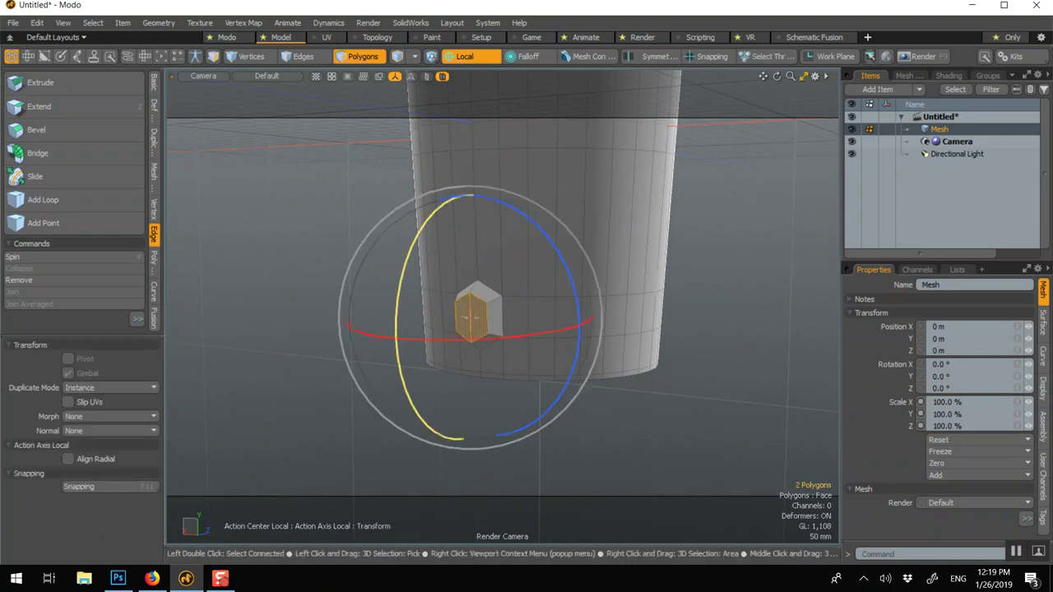
drag(418, 234, 483, 209)
key(w)
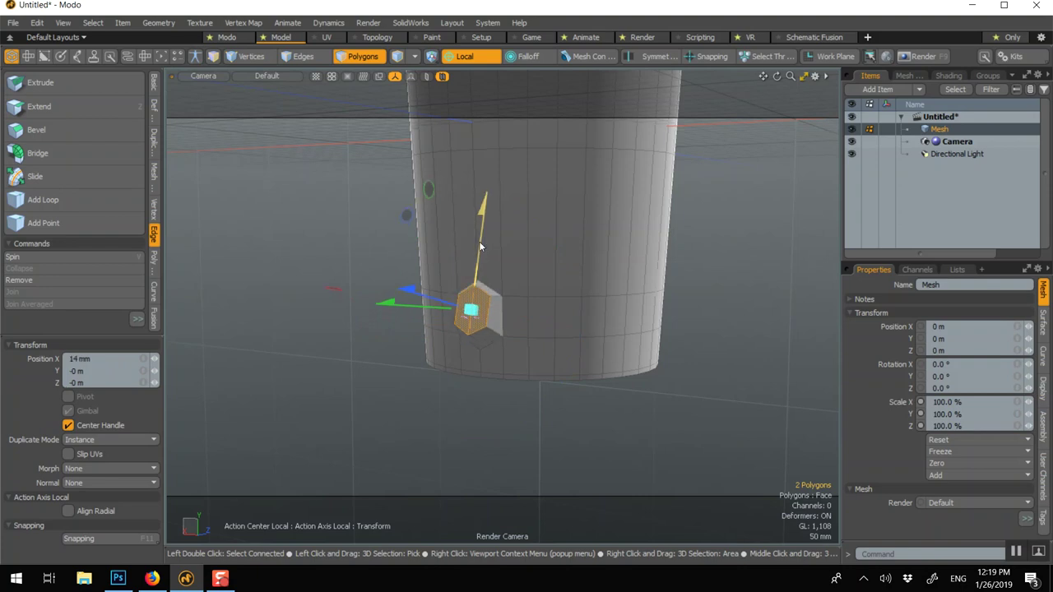
key(q)
Clear the Local action center and bridge the end polygons of both handle stubs in Curve mode with 3 segments
alt+shift+drag(364, 121, 341, 305)
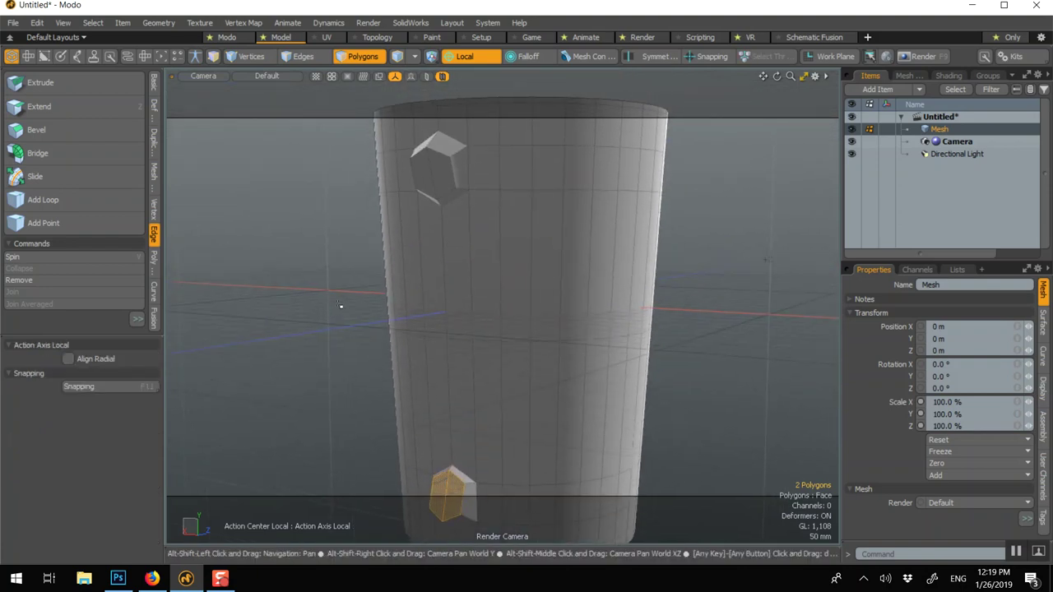
shift+click(436, 182)
shift+click(424, 173)
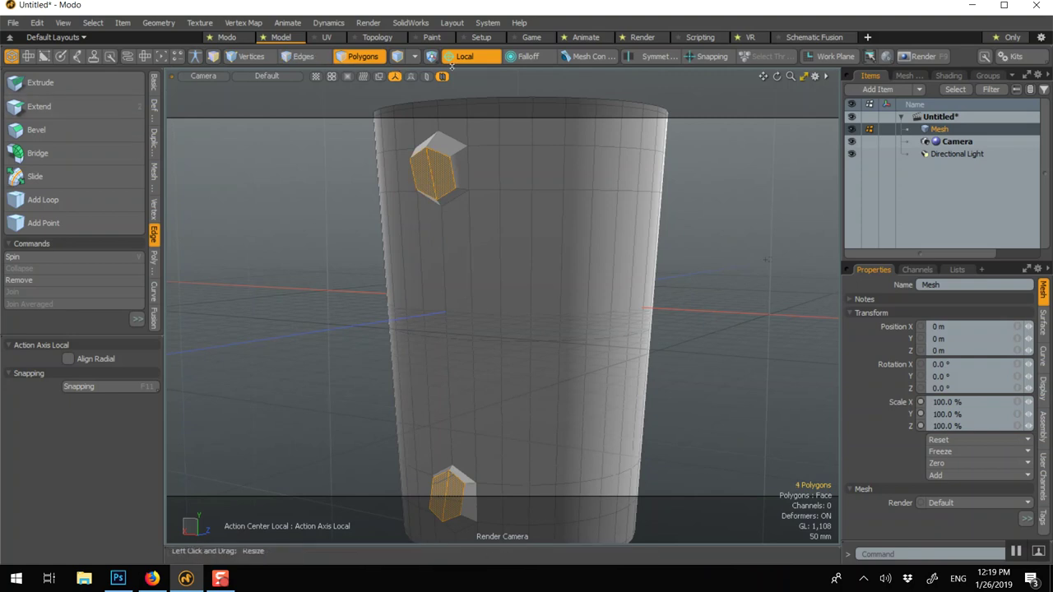
click(454, 61)
click(446, 74)
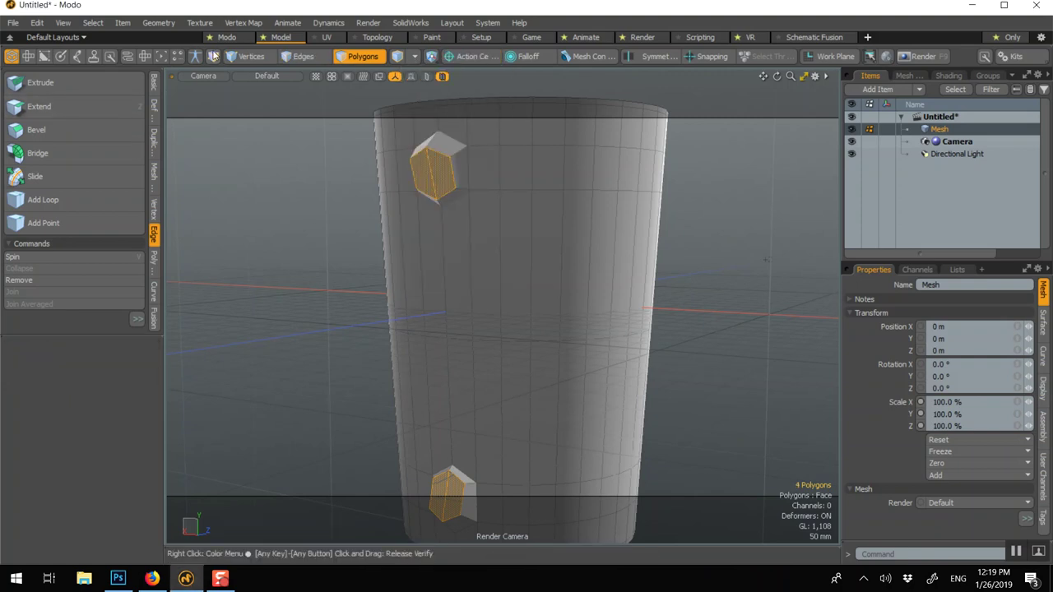
click(154, 83)
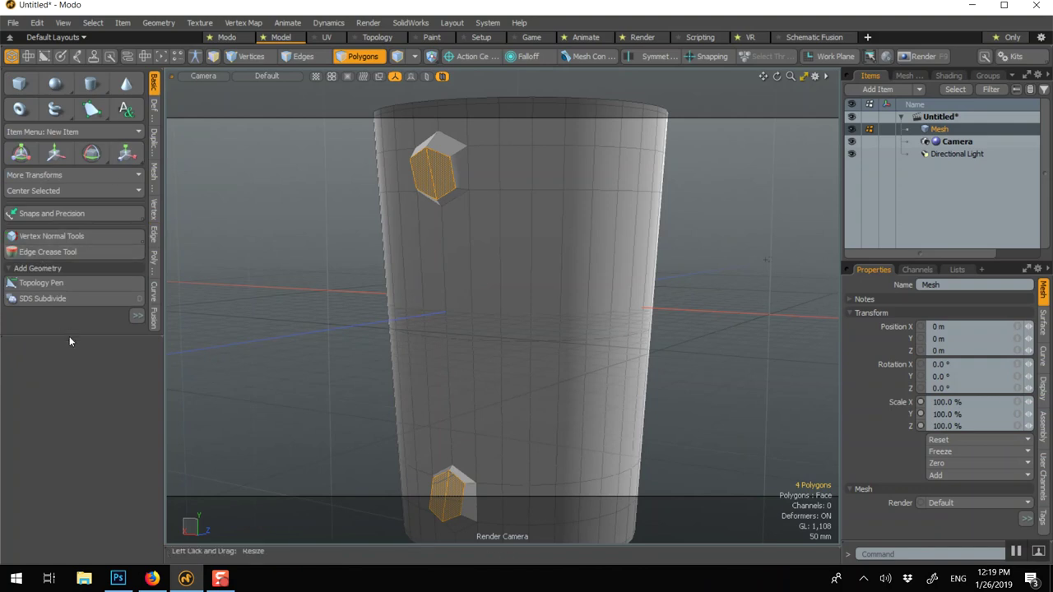
drag(69, 334, 69, 424)
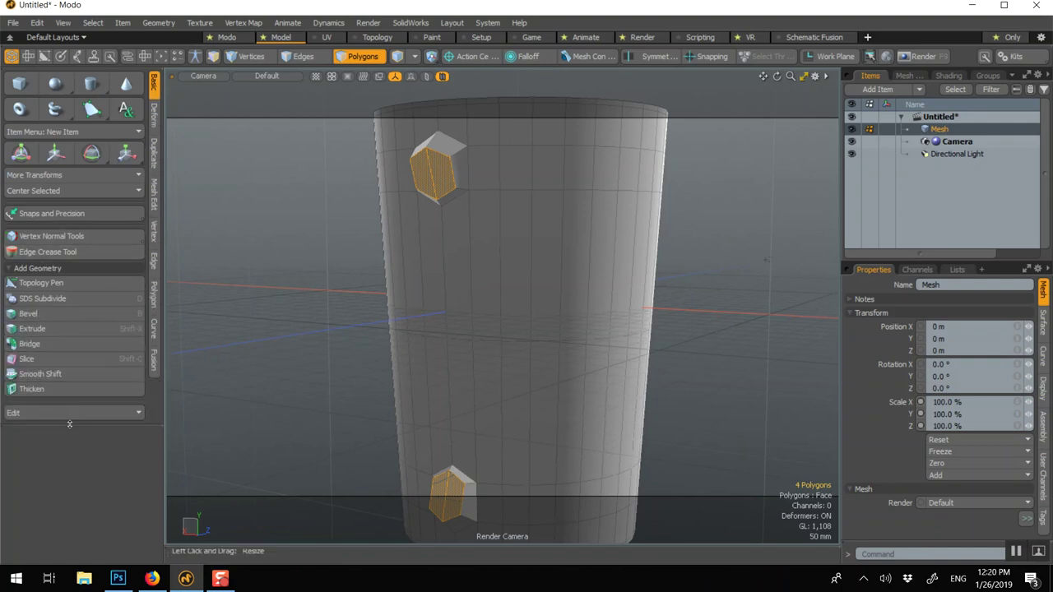
click(40, 345)
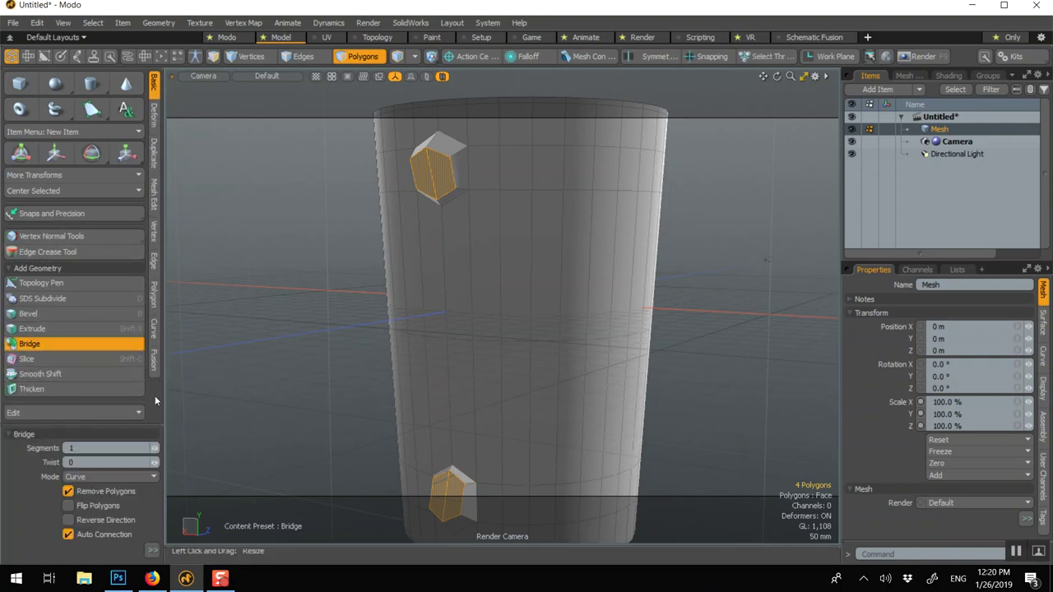
click(330, 360)
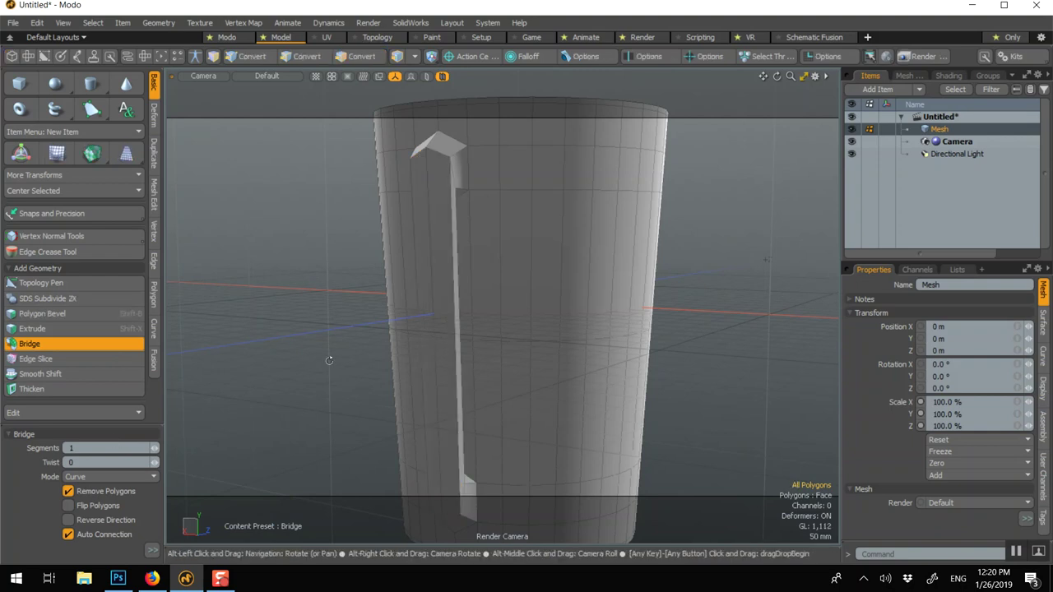
alt+drag(329, 360, 245, 357)
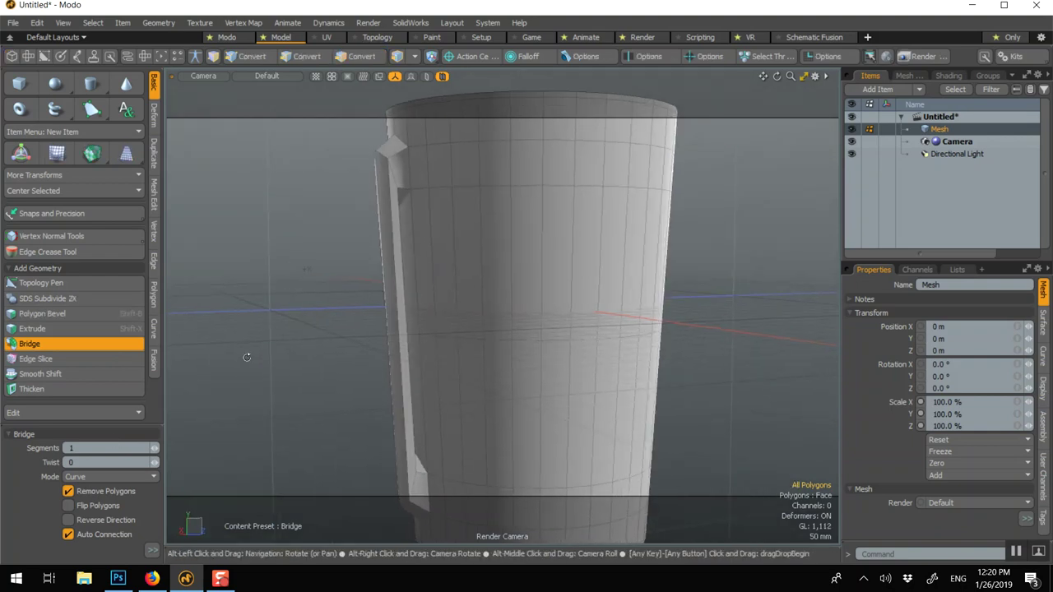
click(157, 449)
click(158, 449)
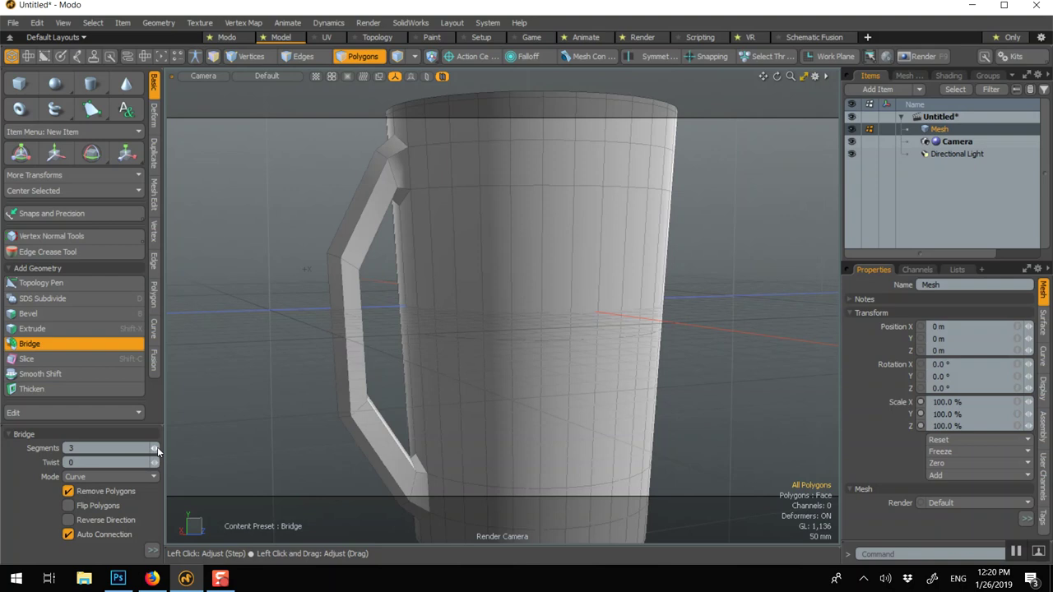
key(space)
Scale the edge loop at the handle's lower bend uniformly to about 86.5%
scroll(249, 357, down, 3)
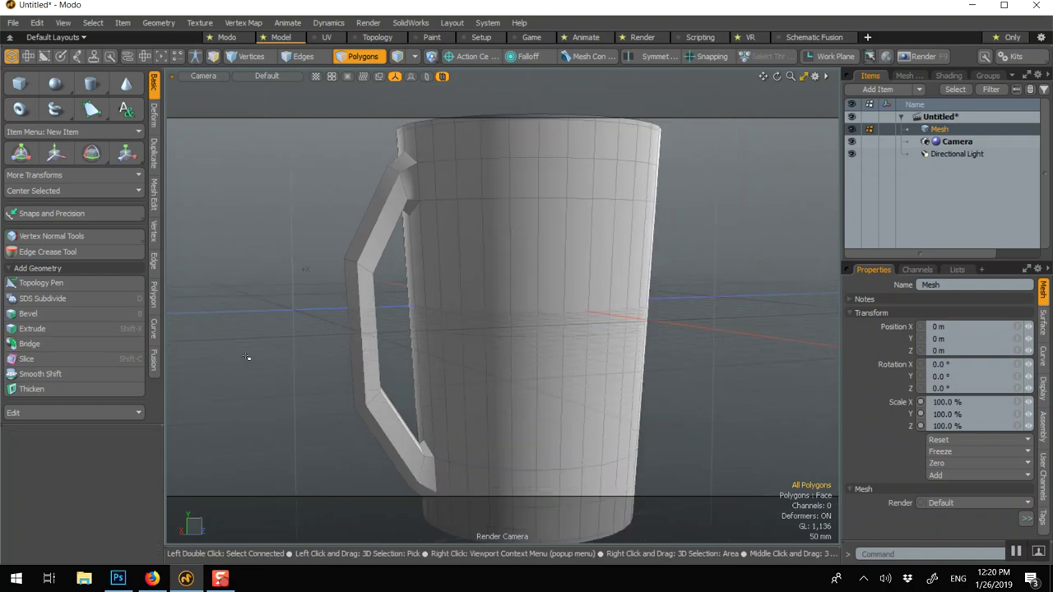
alt+drag(249, 357, 560, 351)
alt+shift+drag(581, 447, 540, 357)
scroll(541, 355, up, 2)
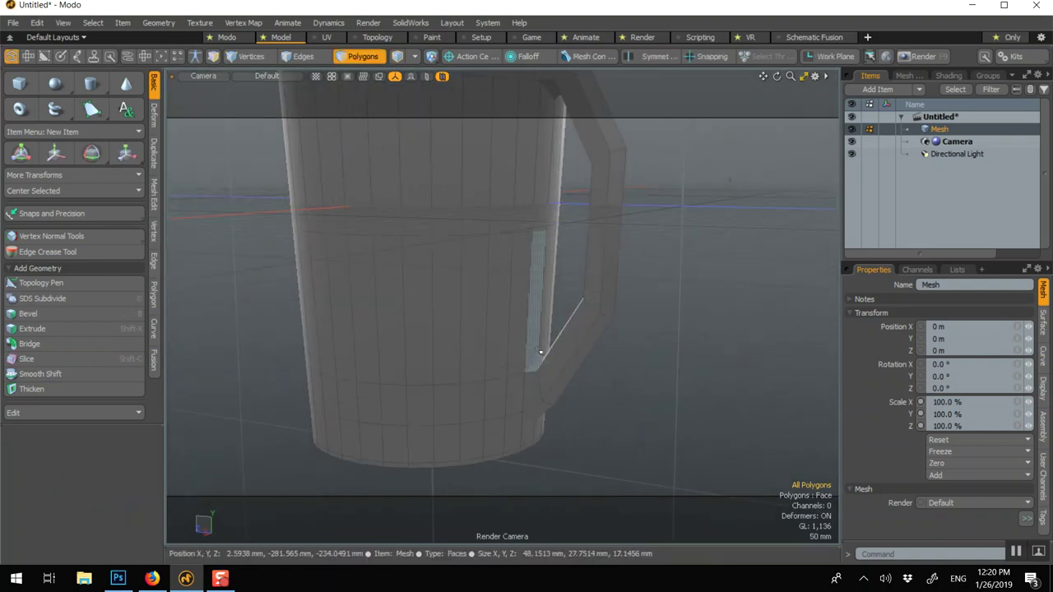
click(302, 56)
click(590, 313)
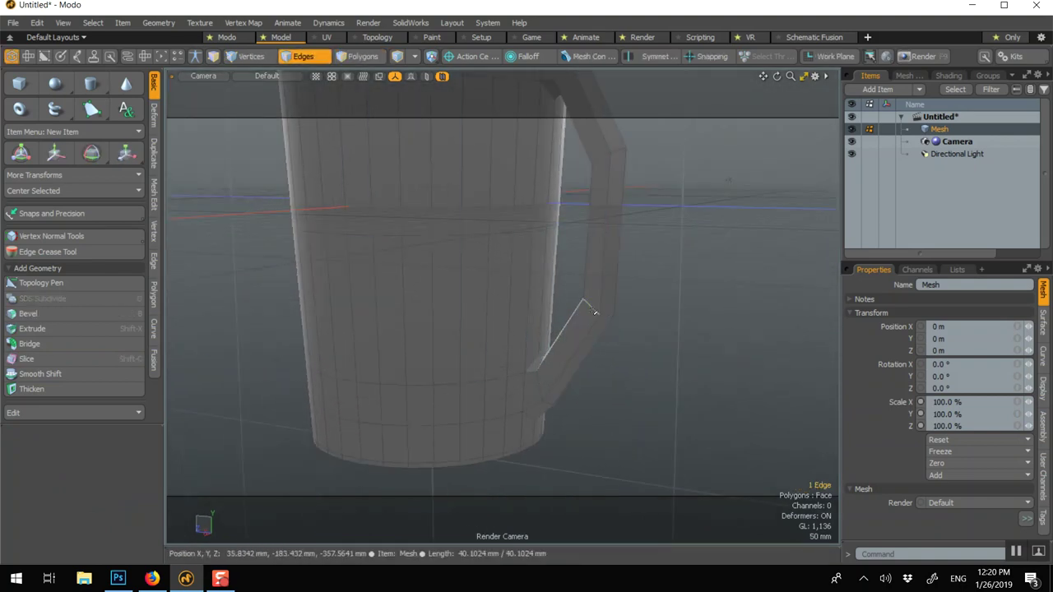
key(e)
key(r)
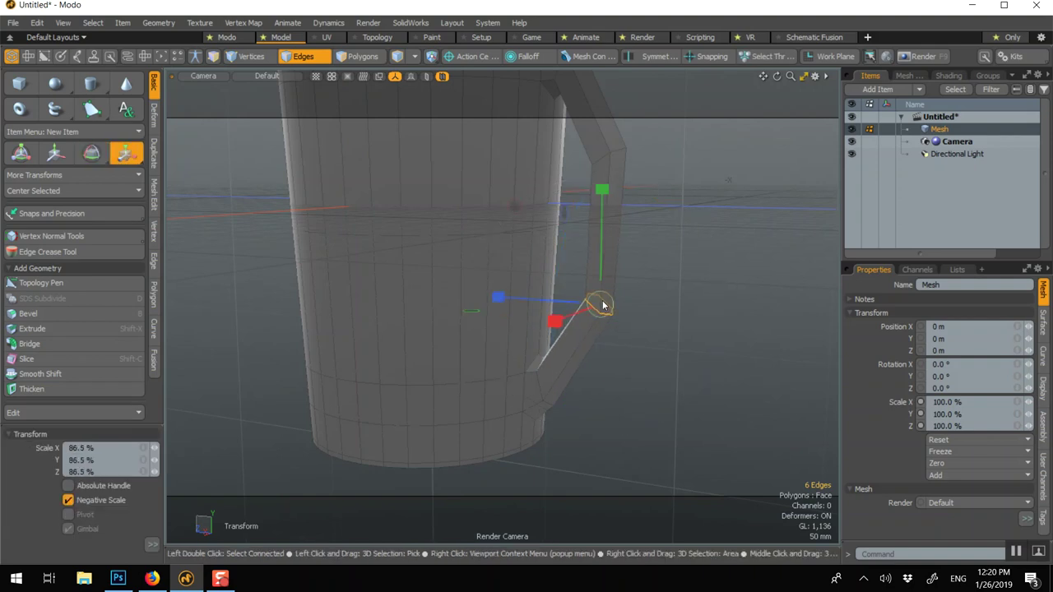
key(space)
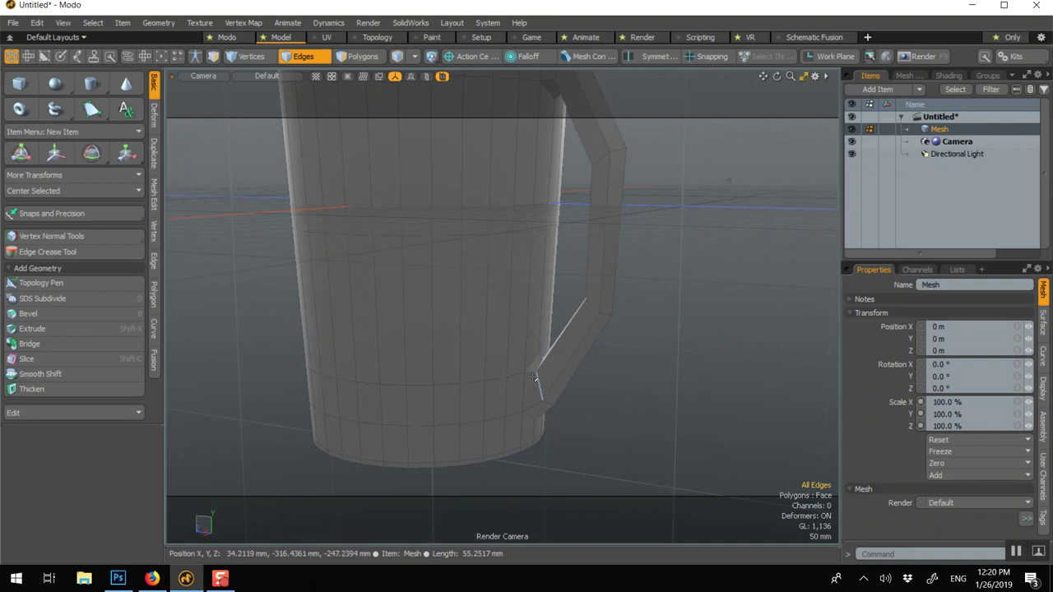
Scale the edge loop where the handle meets the lower stub uniformly to about 93.5%
key(e)
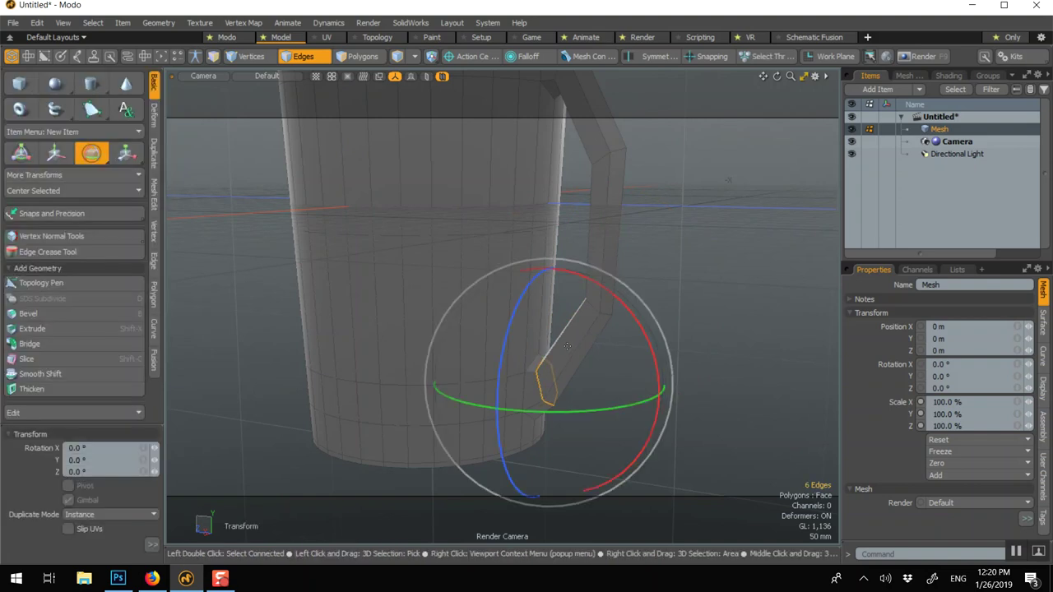
key(r)
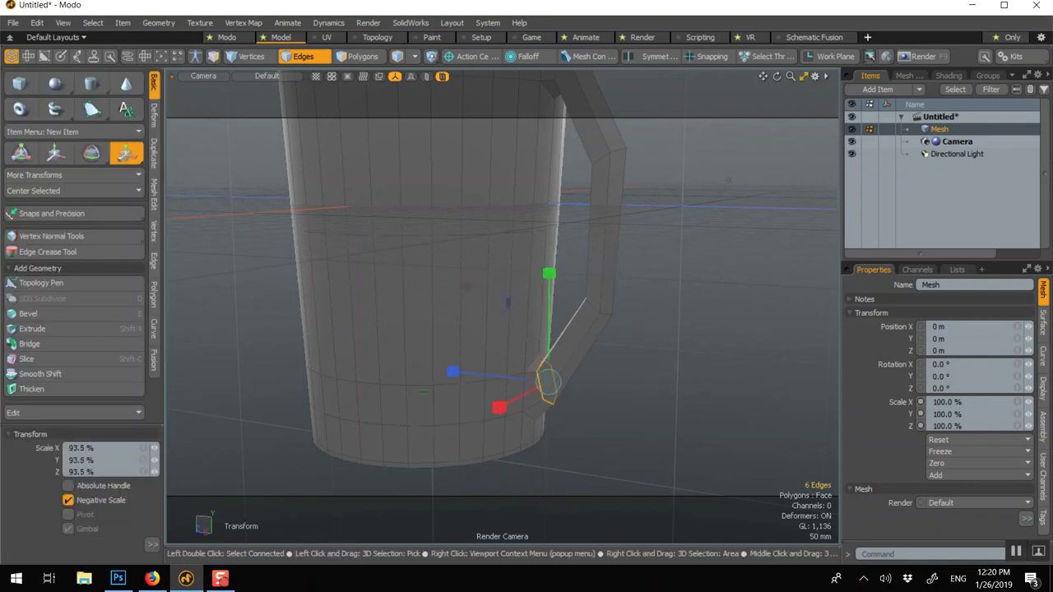
key(q)
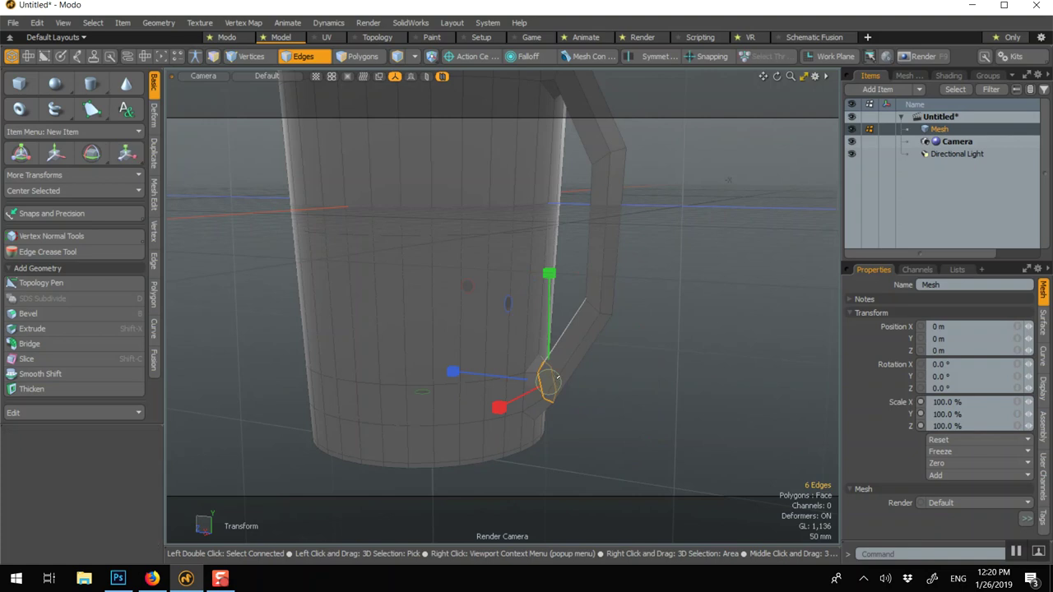
click(669, 344)
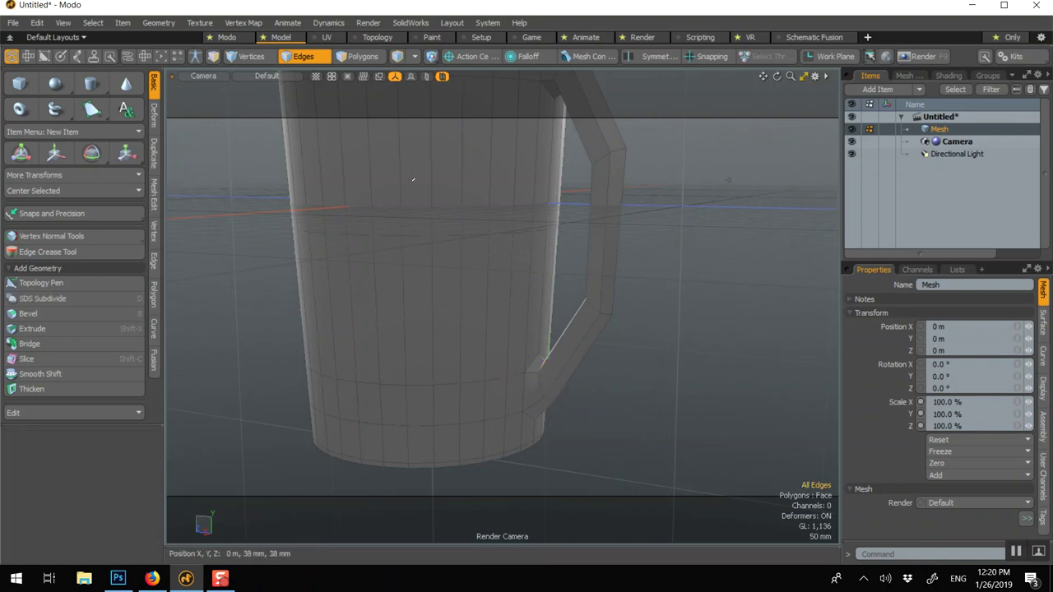
Bevel the polygons along the handle together with the side polygons of the upper and lower stubs
click(362, 56)
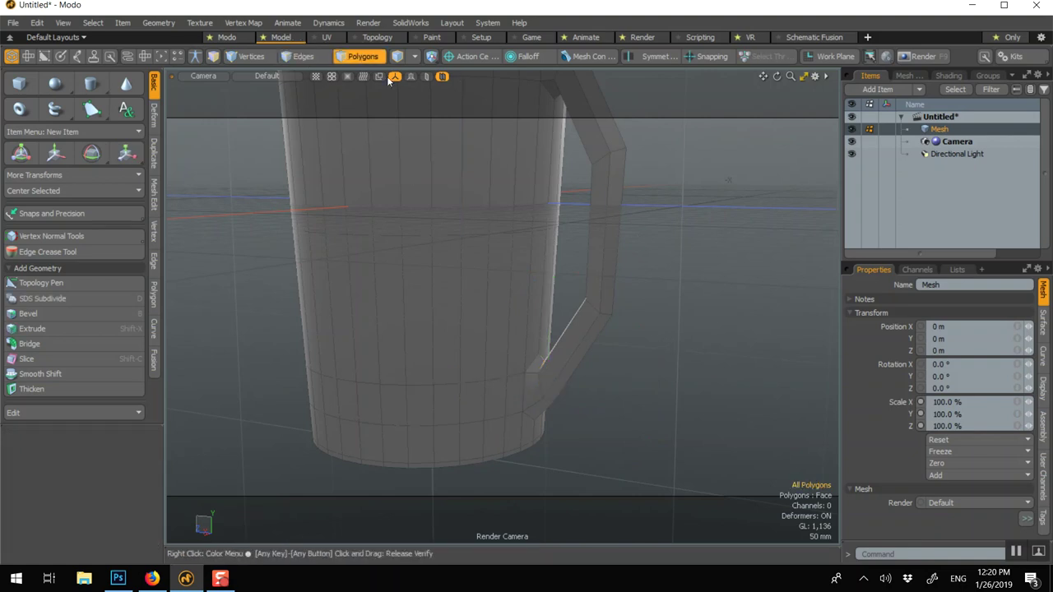
alt+drag(599, 148, 562, 197)
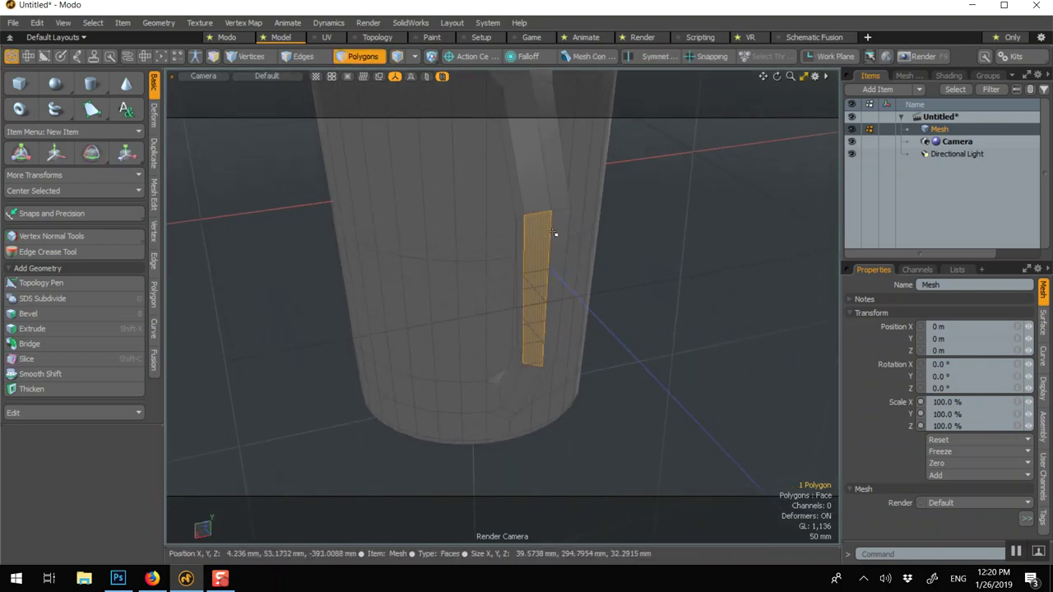
shift+click(560, 238)
key(l)
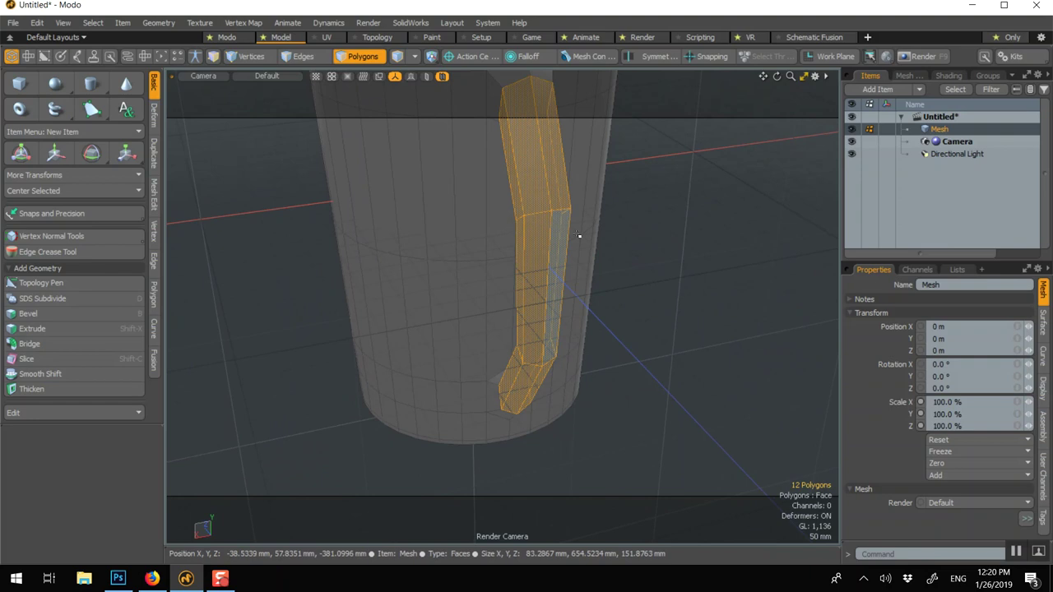
alt+drag(630, 230, 669, 296)
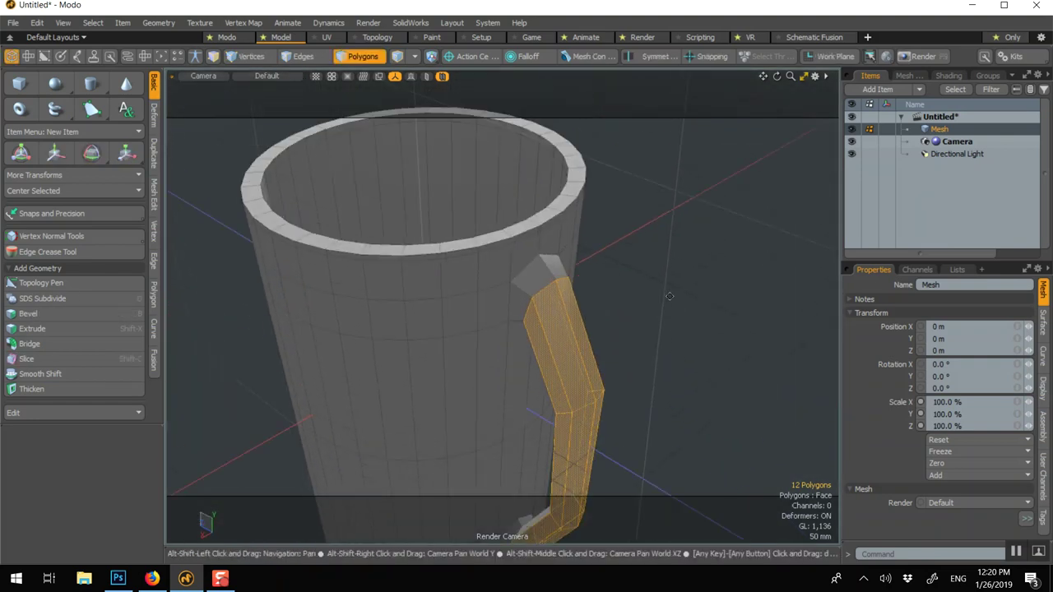
shift+click(532, 272)
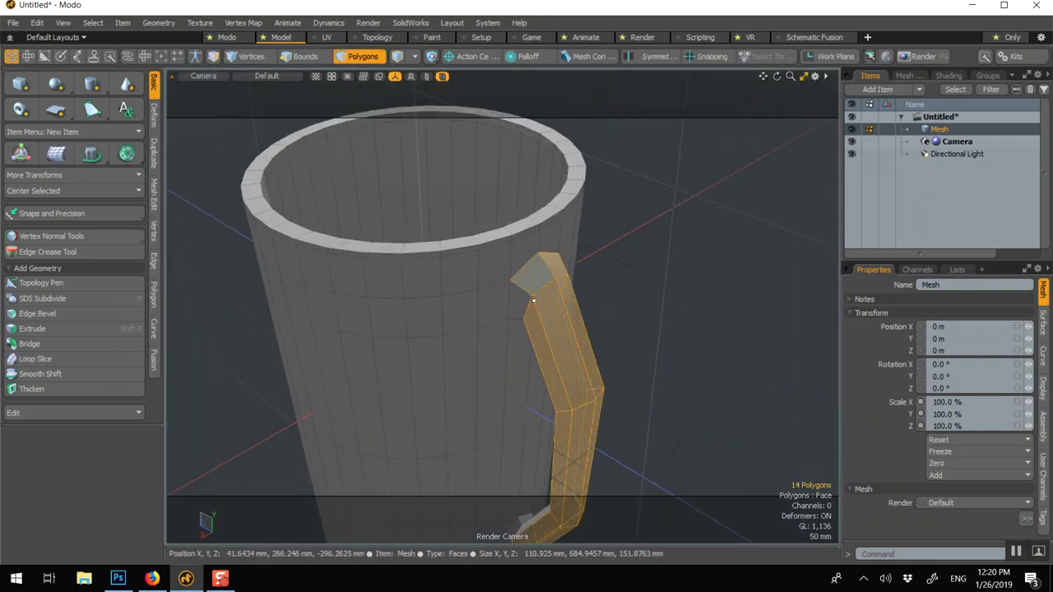
alt+drag(524, 298, 455, 337)
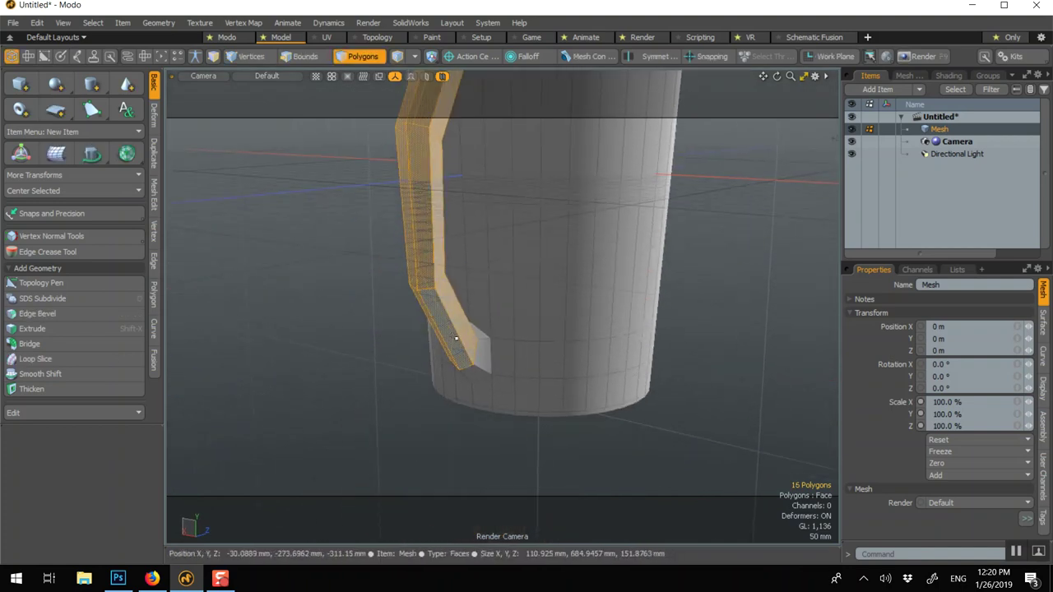
shift+click(478, 373)
alt+drag(478, 372, 497, 377)
shift+click(483, 382)
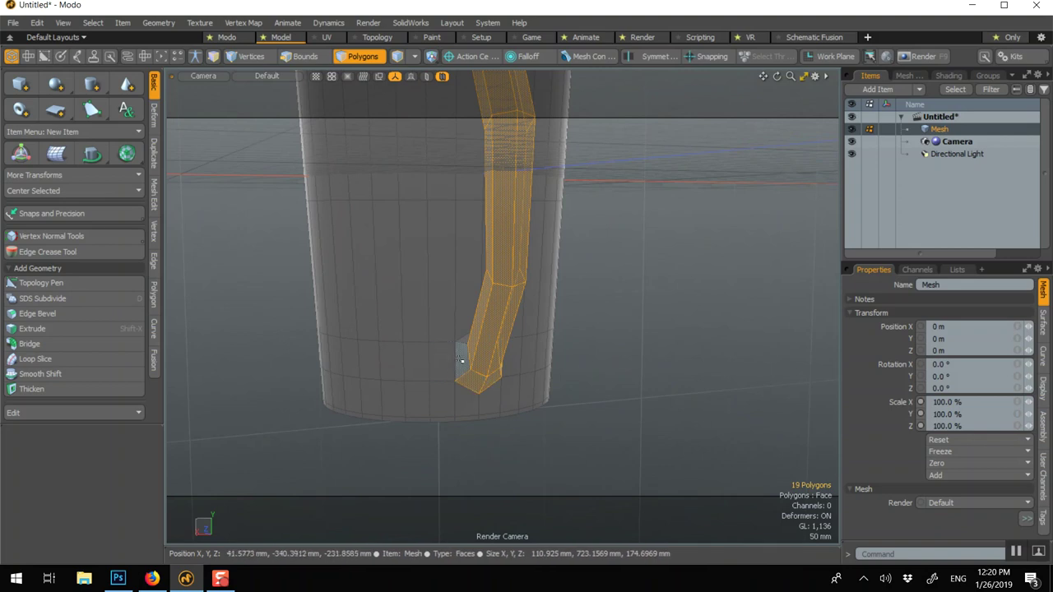
shift+click(460, 360)
alt+drag(440, 272, 403, 277)
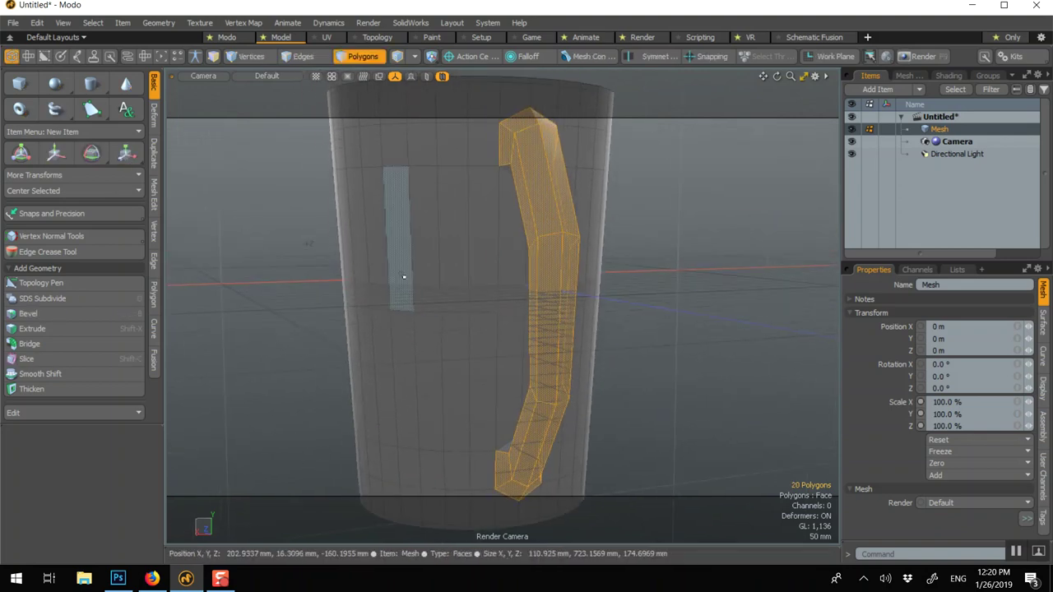
key(b)
key(q)
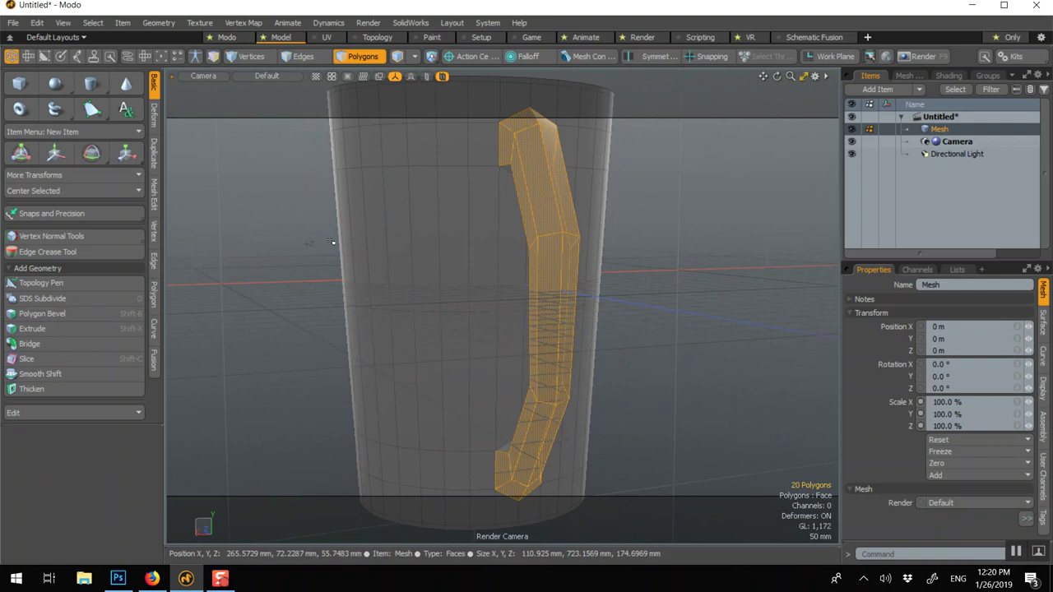
Convert the whole mug mesh to subdivision surfaces and inspect the smoothed cup and handle
click(296, 228)
key(Tab)
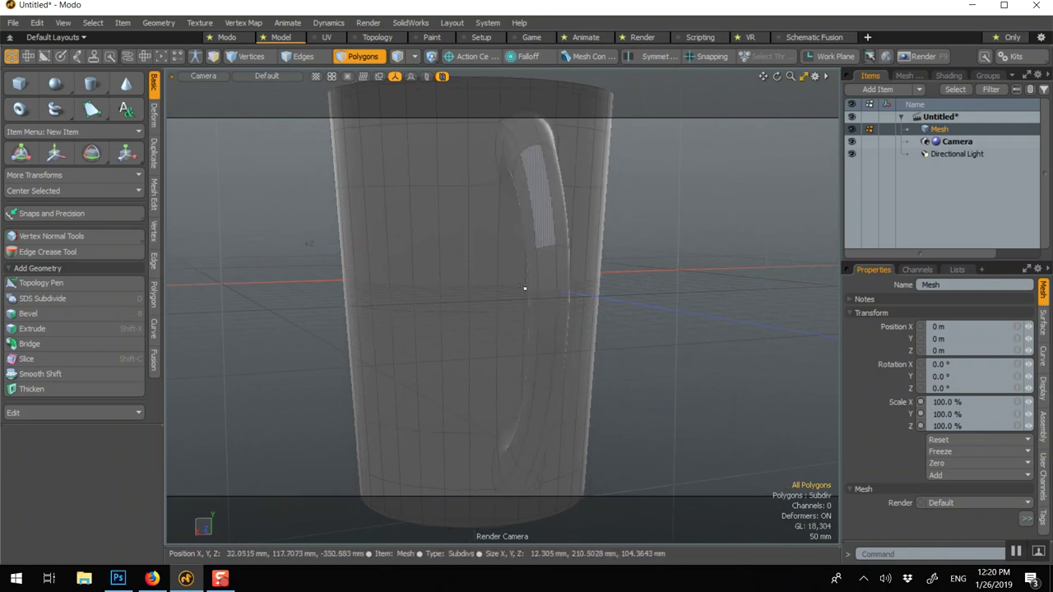
alt+drag(320, 236, 323, 309)
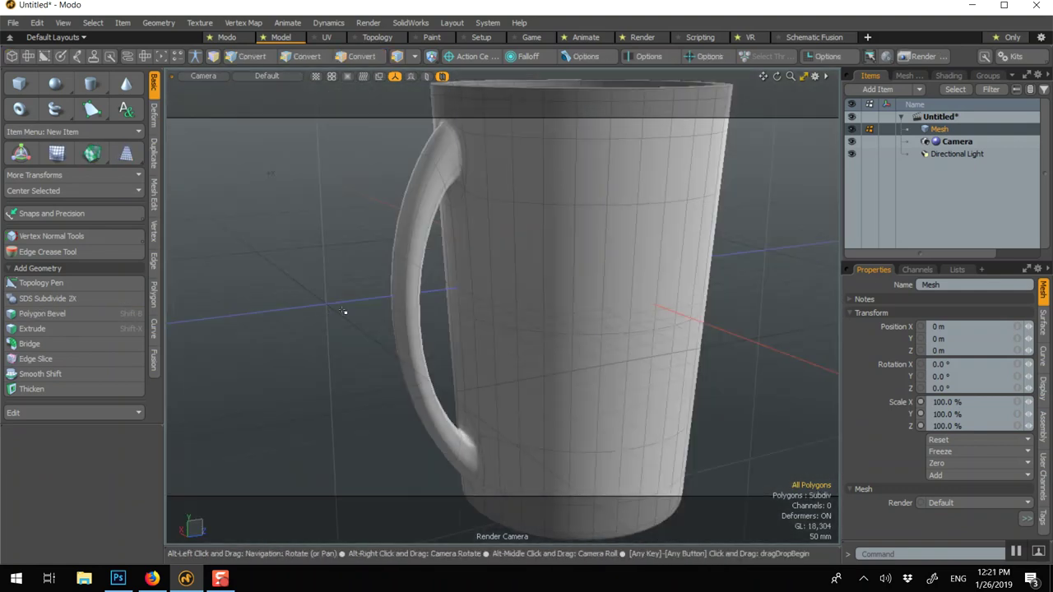
scroll(410, 313, down, 3)
scroll(410, 313, down, 2)
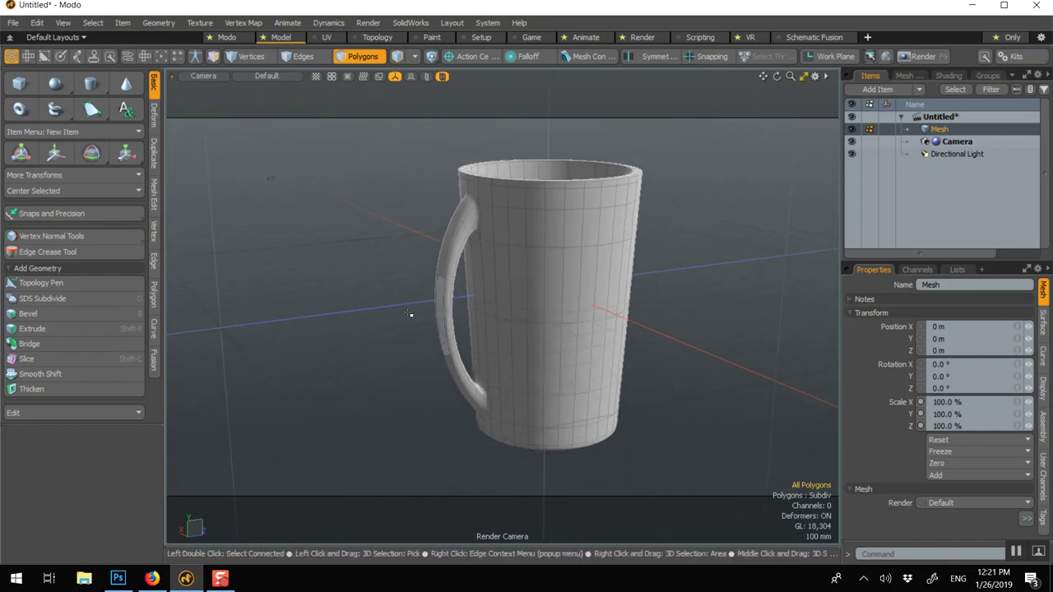
alt+shift+drag(410, 314, 352, 283)
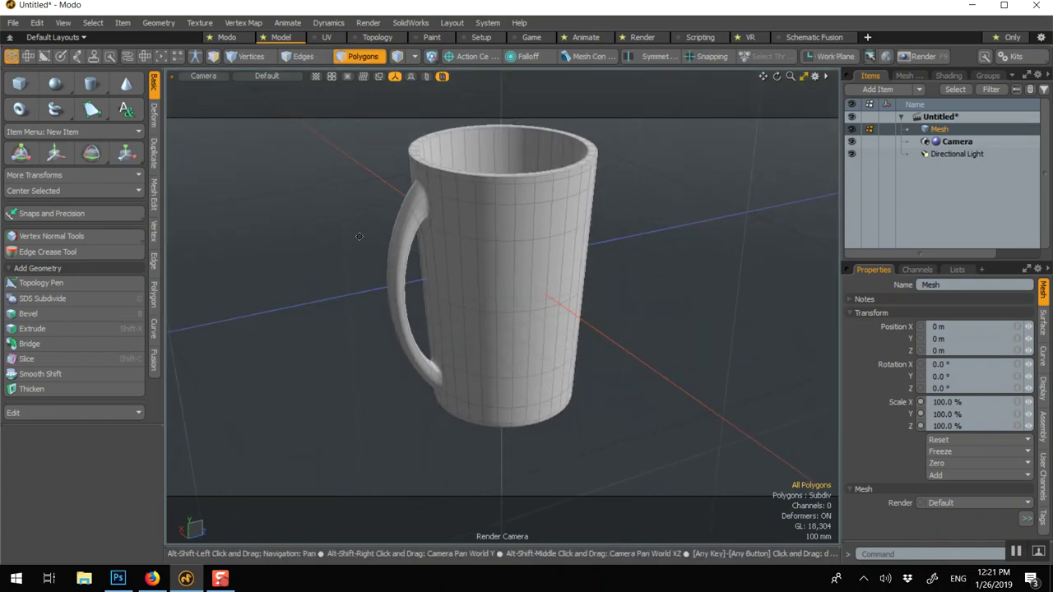
alt+shift+drag(357, 237, 401, 258)
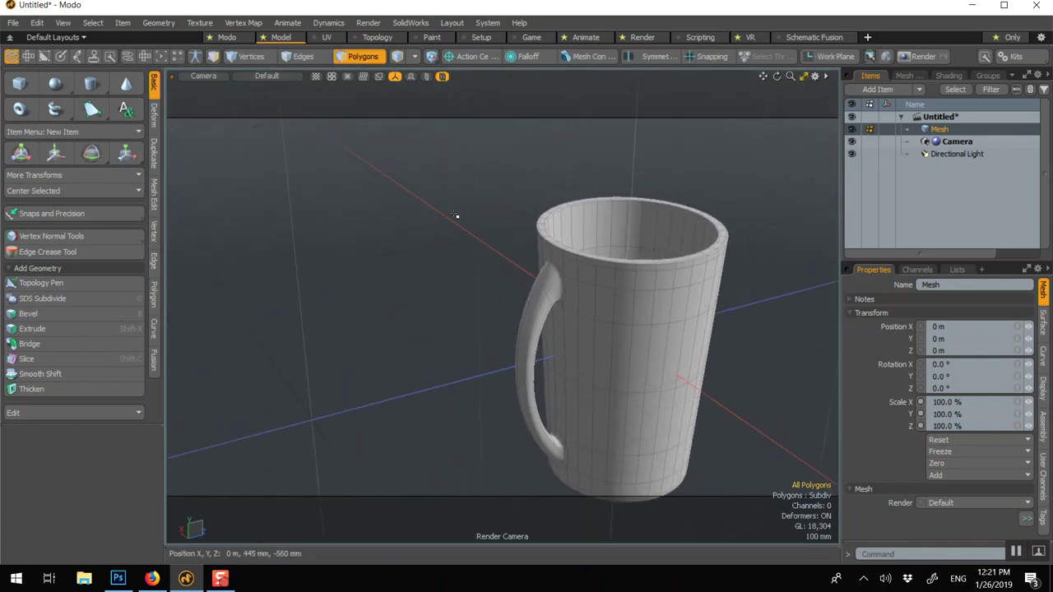
Assign a new material named Cup to the whole mug mesh
key(5)
key(m)
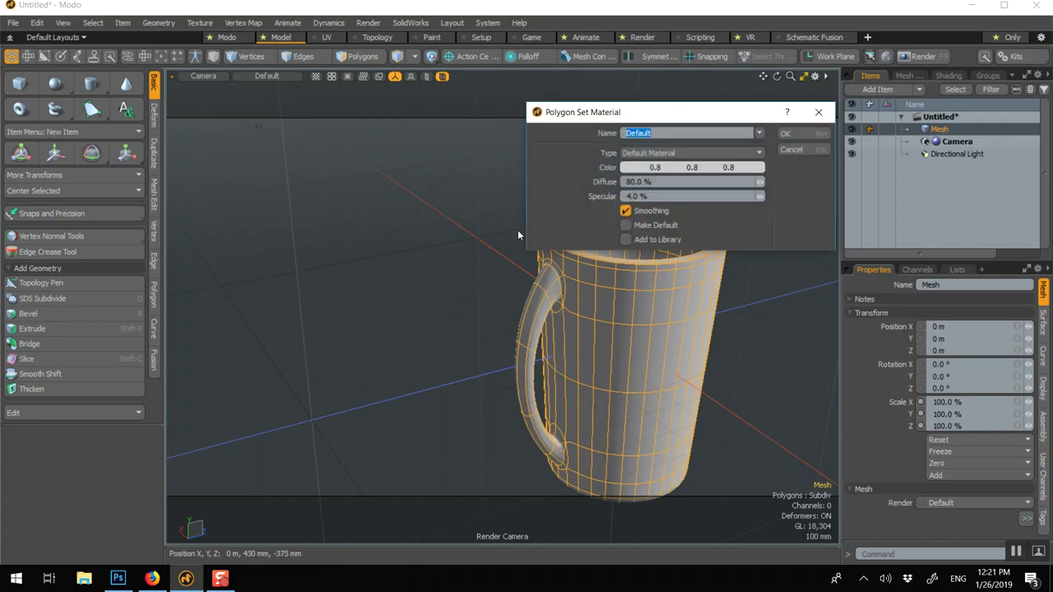
text(Cup)
key(Return)
Start a live render preview of the mug and reframe it through the render camera
key(F8)
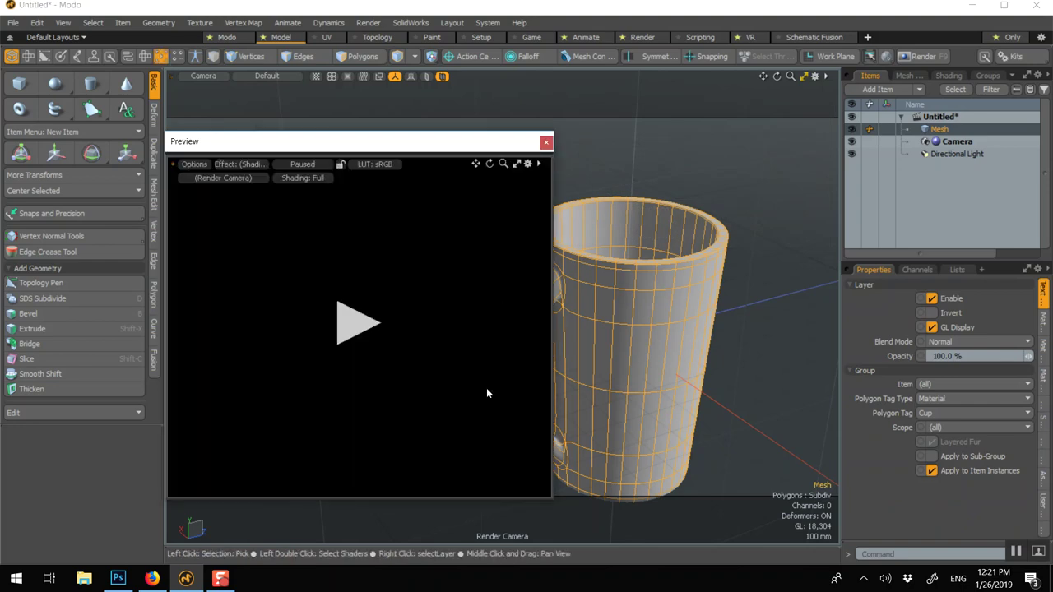
click(372, 320)
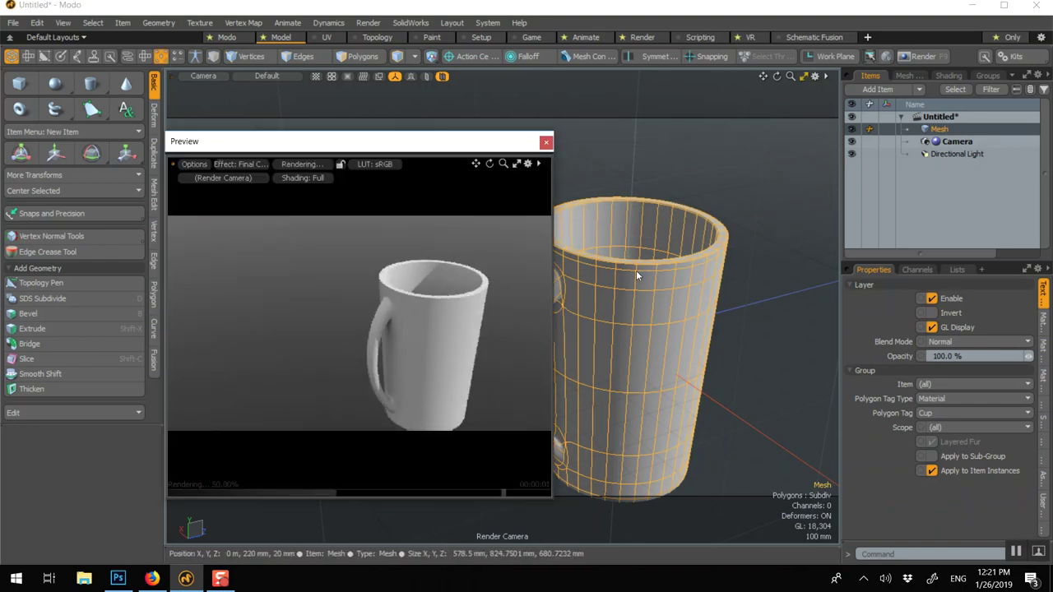
alt+shift+drag(659, 282, 682, 254)
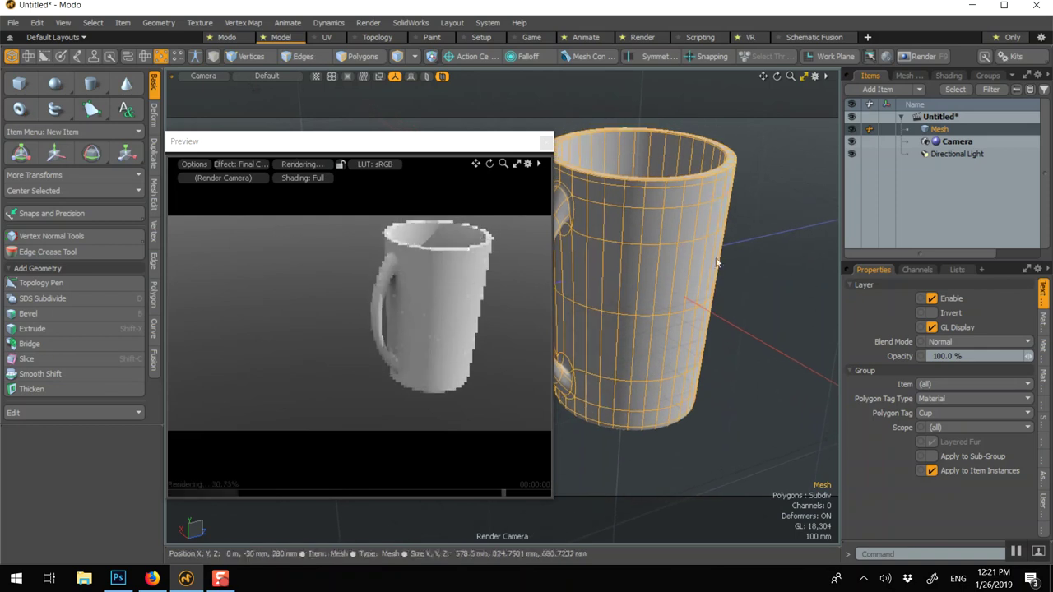
Add a plane primitive and scale it up uniformly into a broad ground surface around the mug
right_click(768, 261)
mouse_move(747, 372)
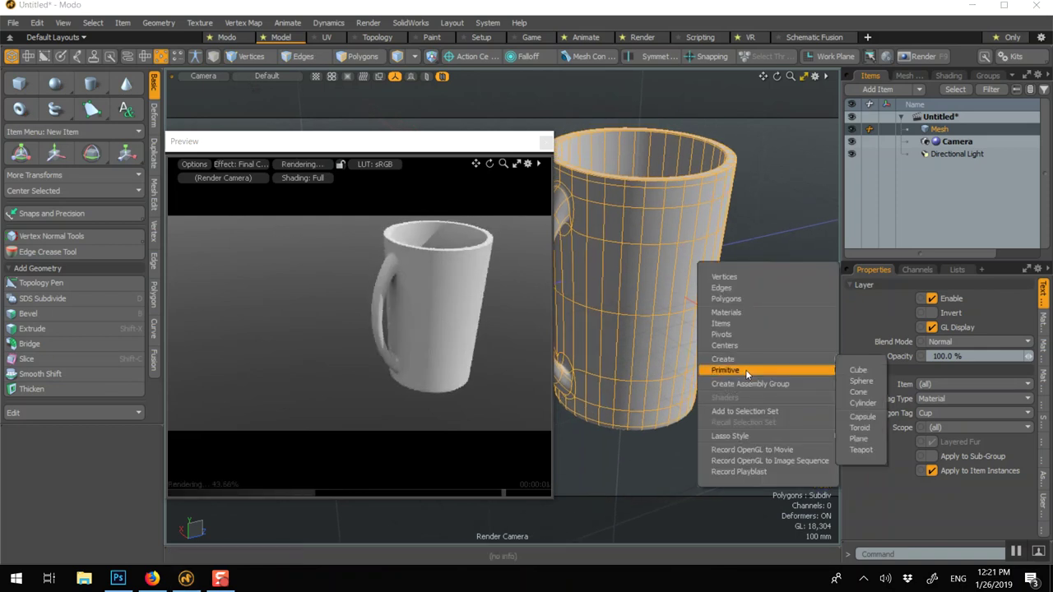
click(858, 438)
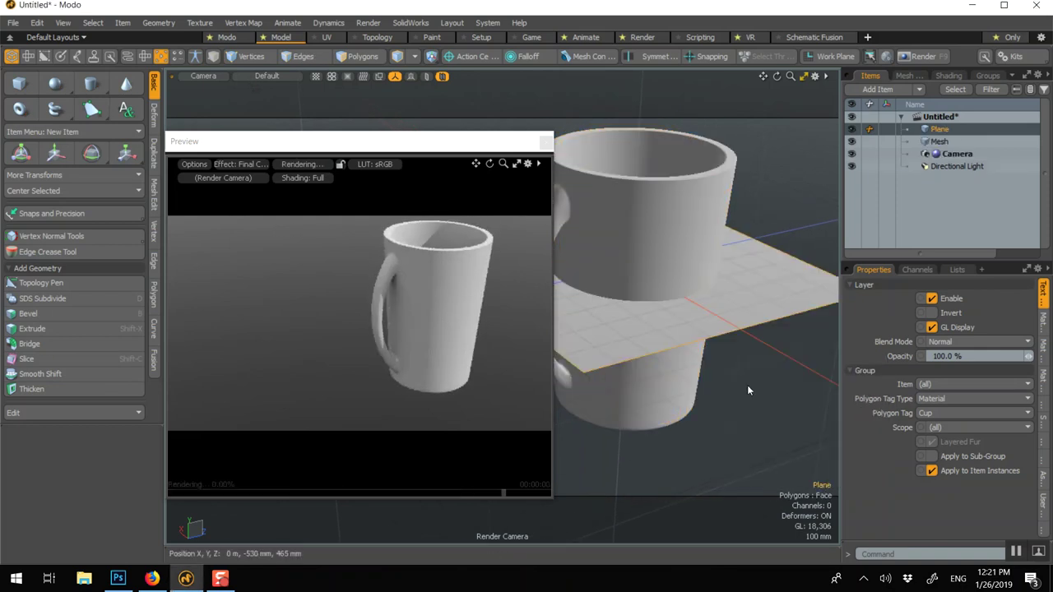
key(r)
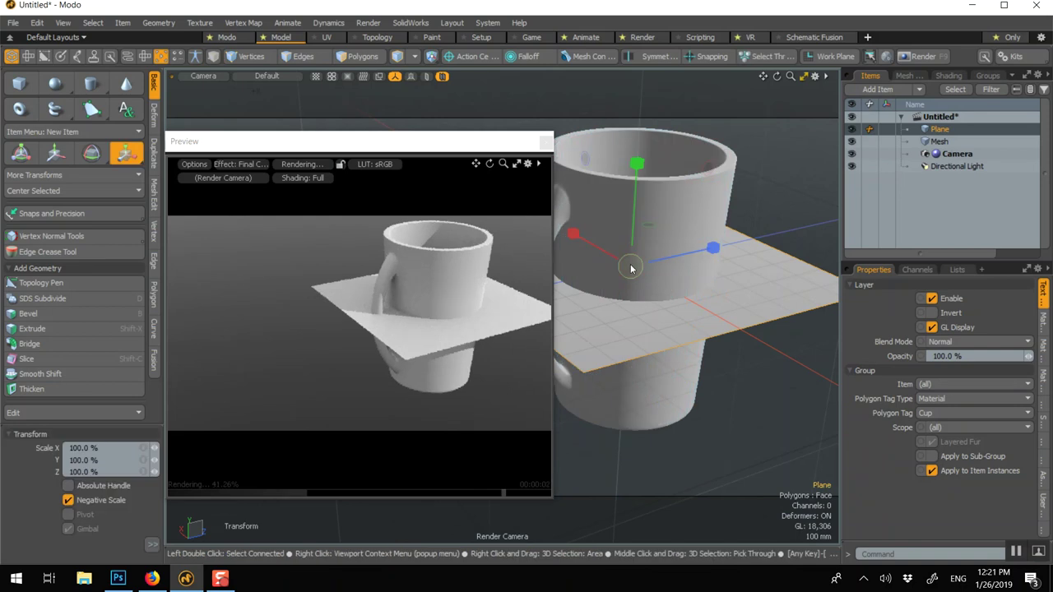
drag(631, 267, 787, 267)
Lower the ground plane vertically until it sits at the mug's base
key(w)
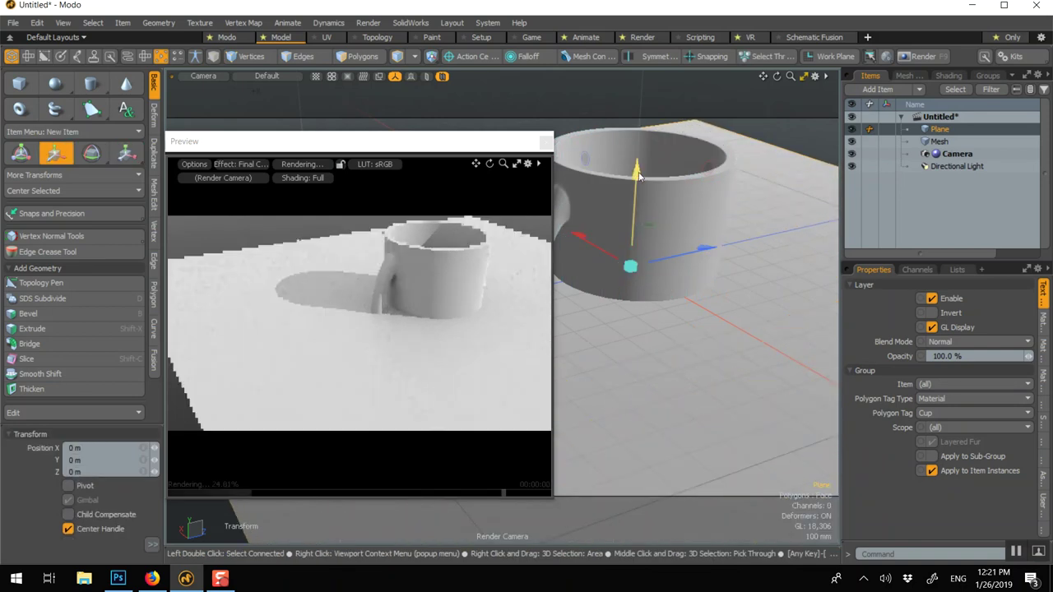
drag(636, 178, 625, 339)
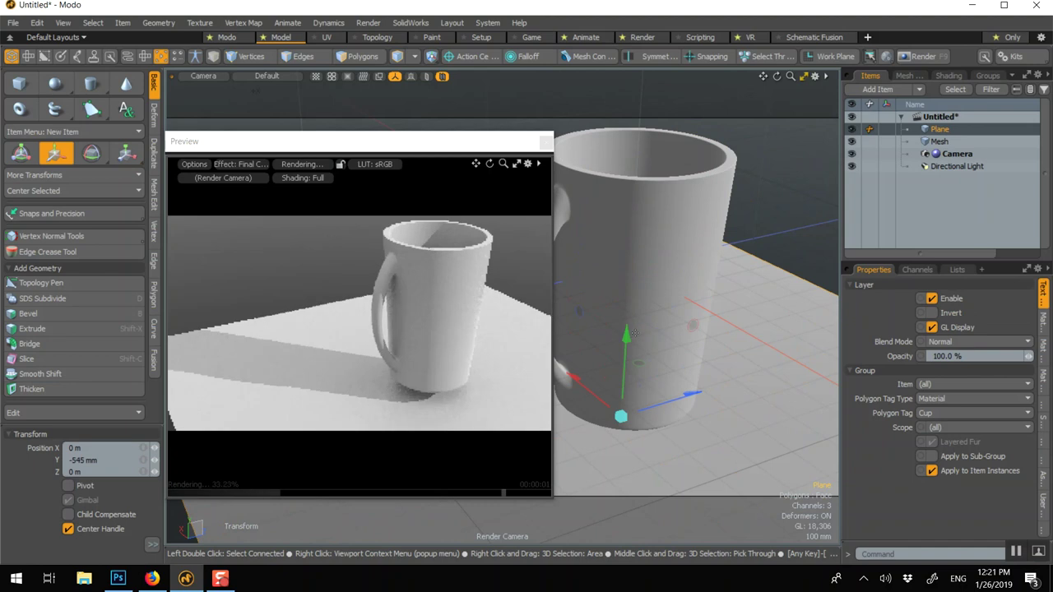
drag(625, 339, 625, 323)
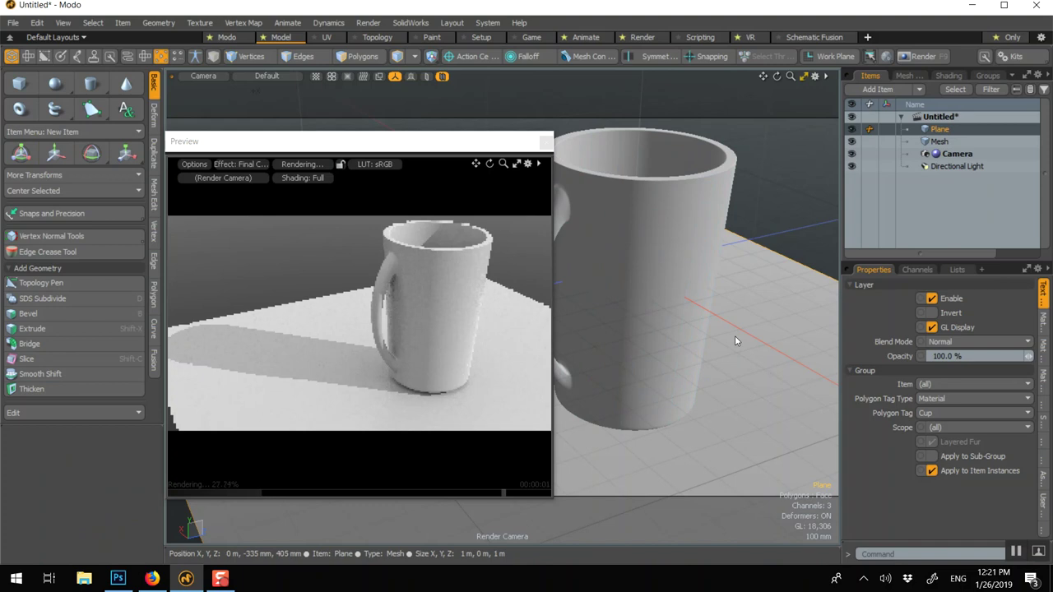
Open the preset browser at the Organic category of the cloud materials and move its window clear of the item list
key(F6)
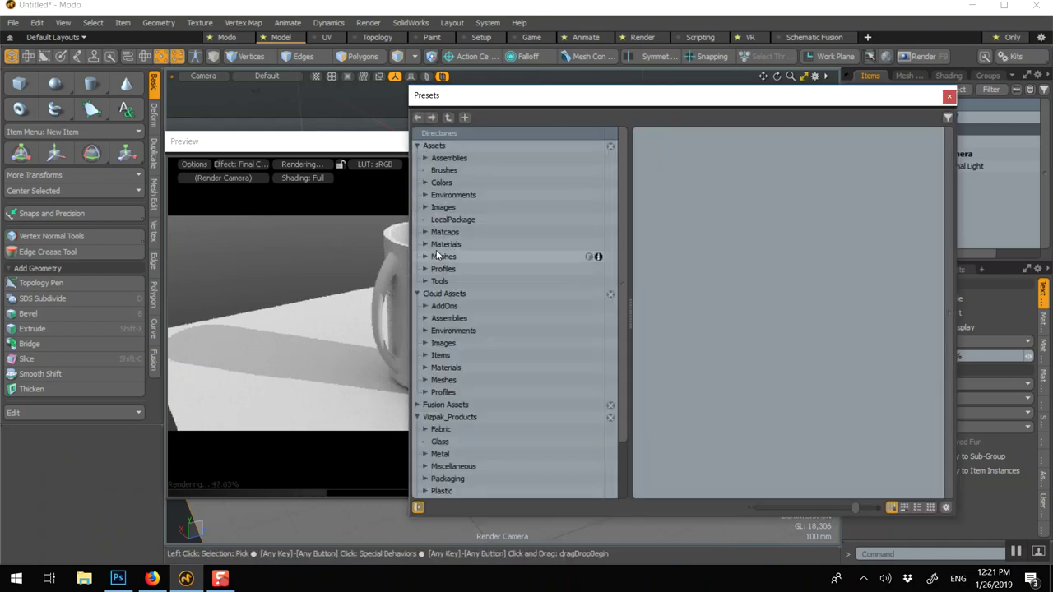
scroll(454, 340, down, 1)
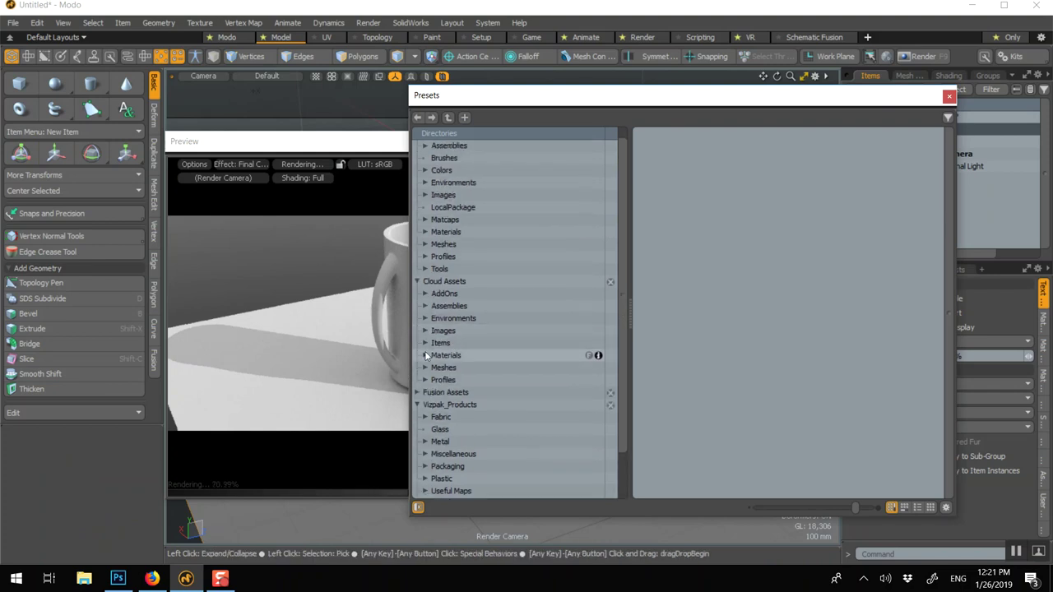
click(425, 351)
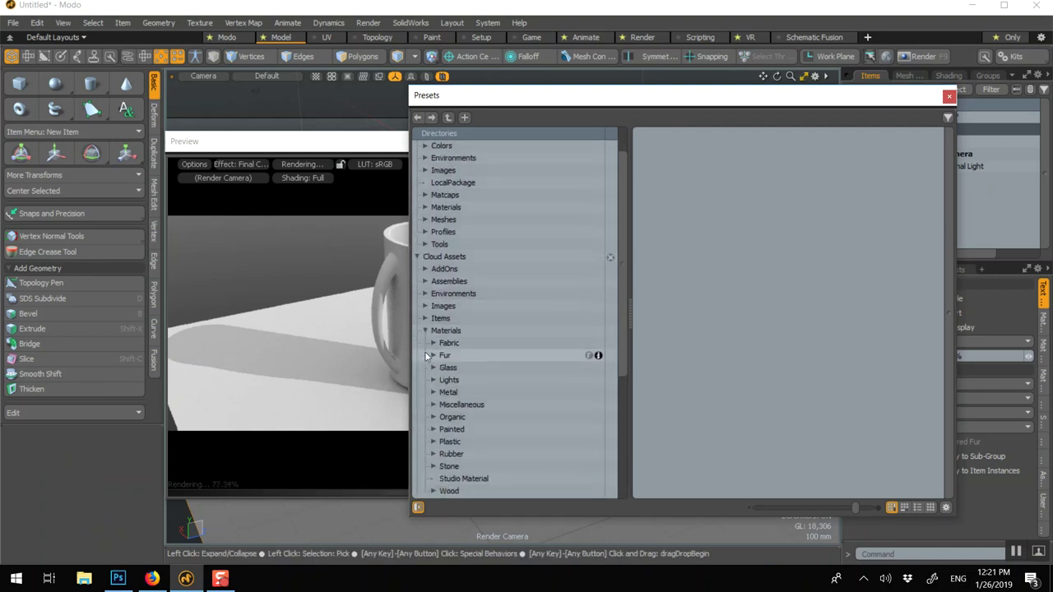
click(444, 418)
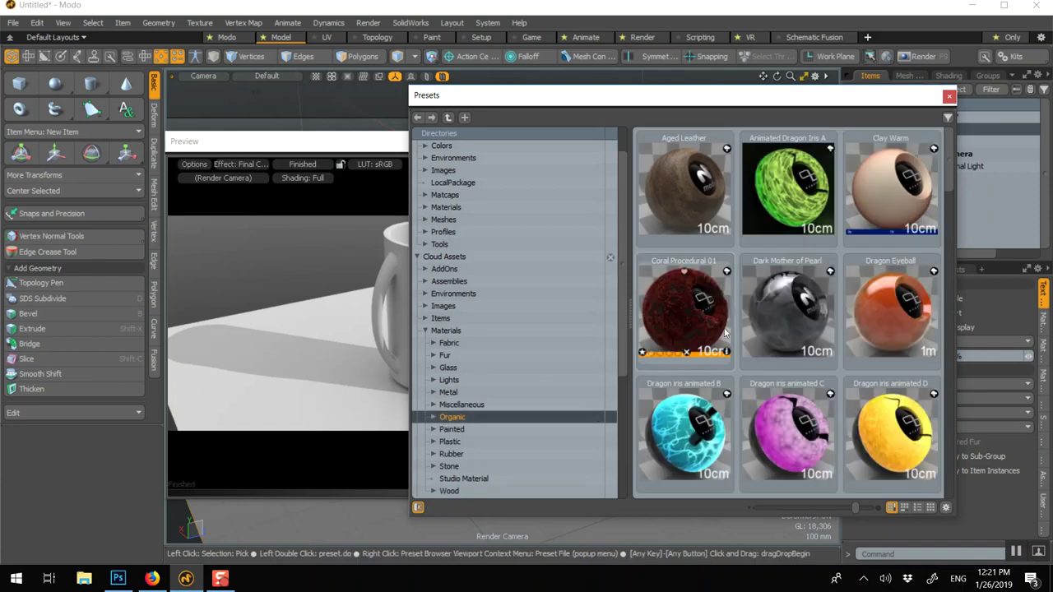
drag(811, 97, 566, 96)
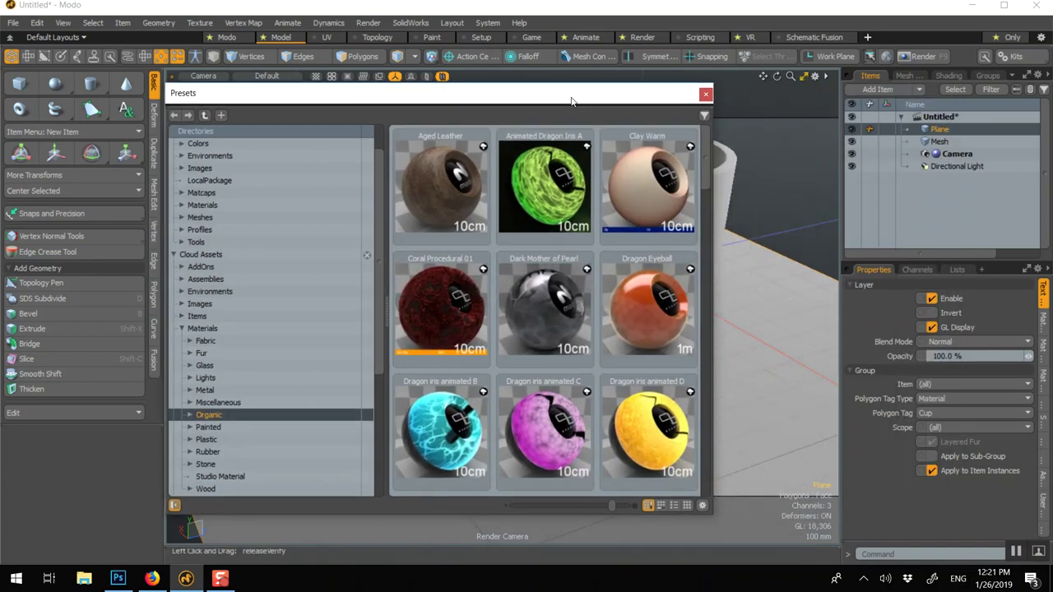
Apply the Asteroid 01 material preset from the cloud Organic Miscellaneous category to the mug
scroll(641, 288, down, 3)
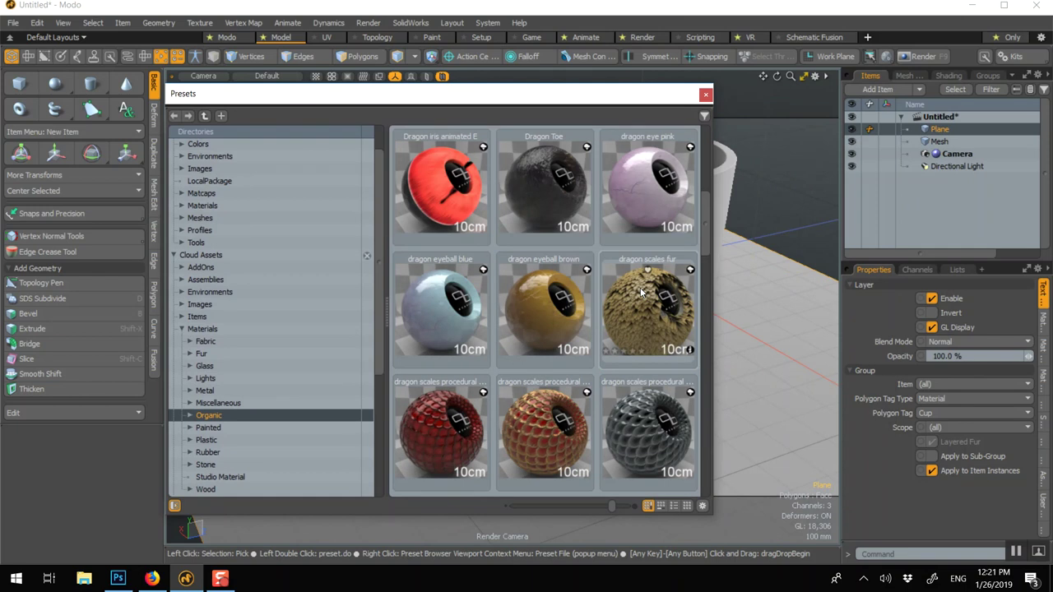
scroll(641, 292, down, 2)
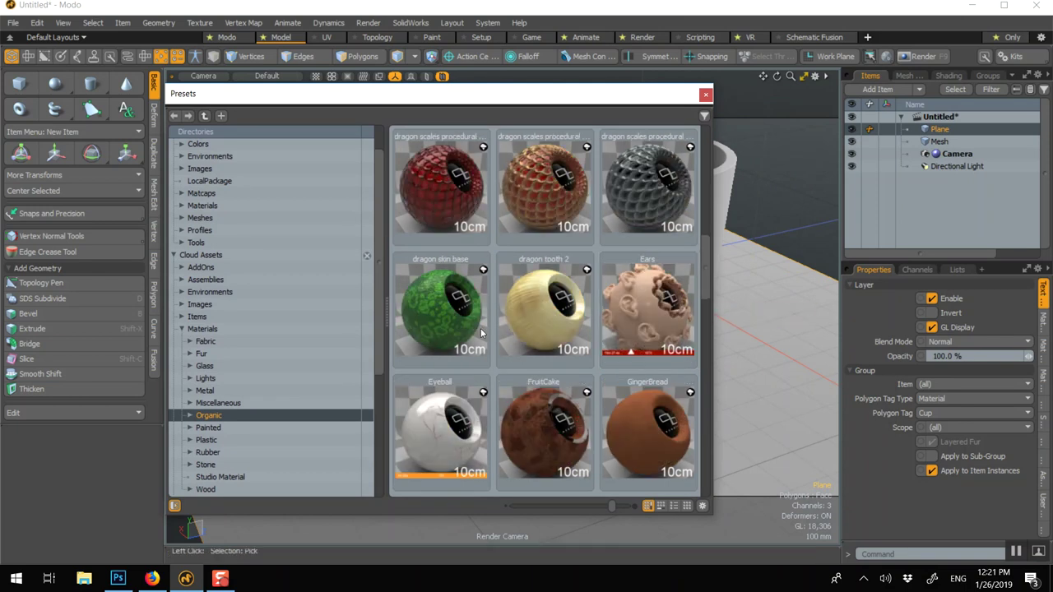
click(189, 417)
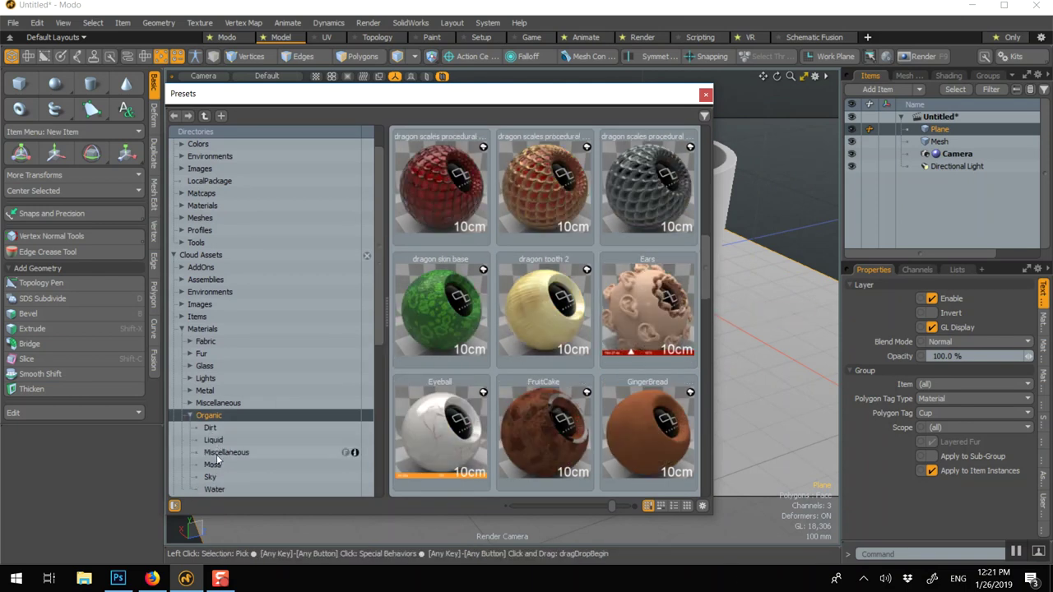
click(219, 454)
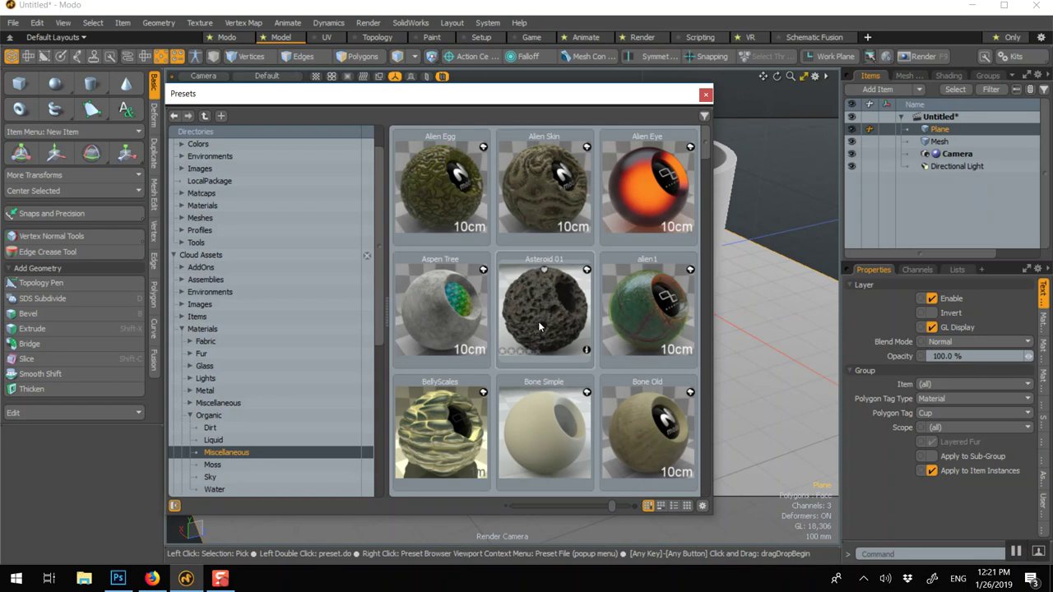
scroll(538, 320, down, 1)
click(539, 206)
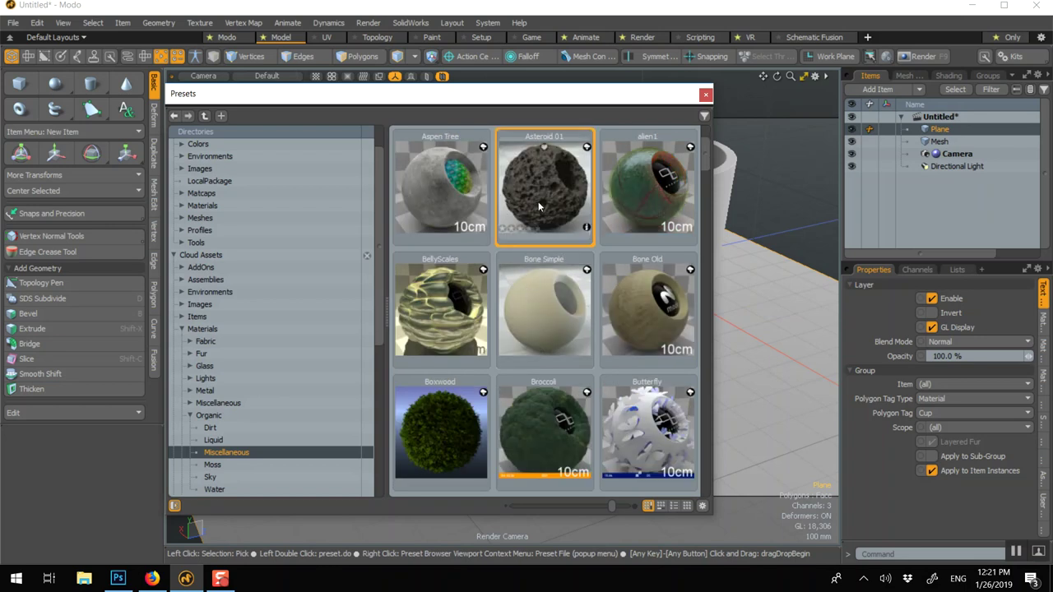
right_click(539, 206)
click(527, 214)
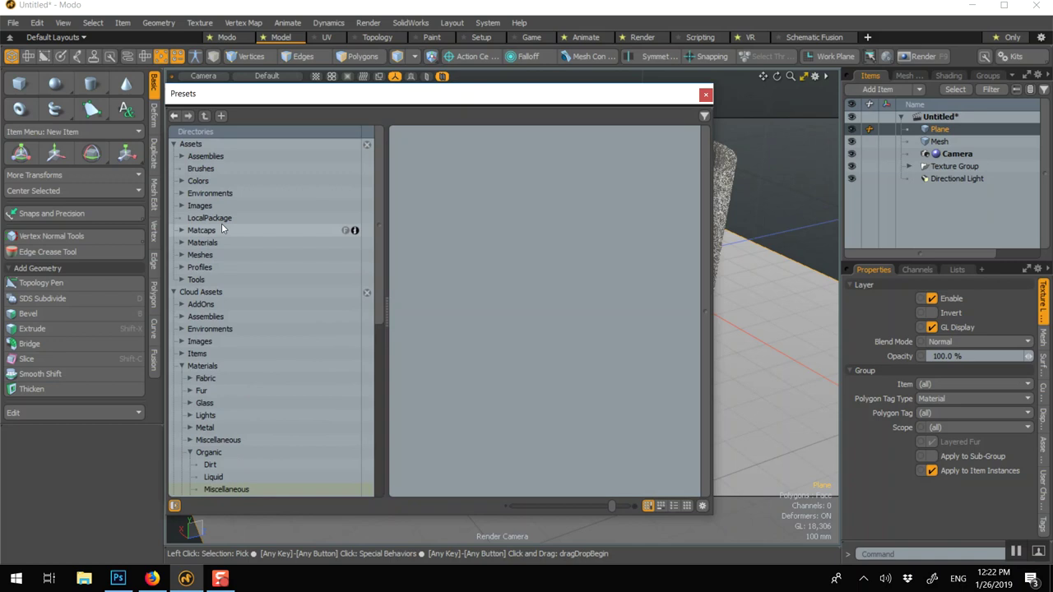
Browse the local Organic Miscellaneous material presets and move the preset browser aside to reveal the mug
click(179, 244)
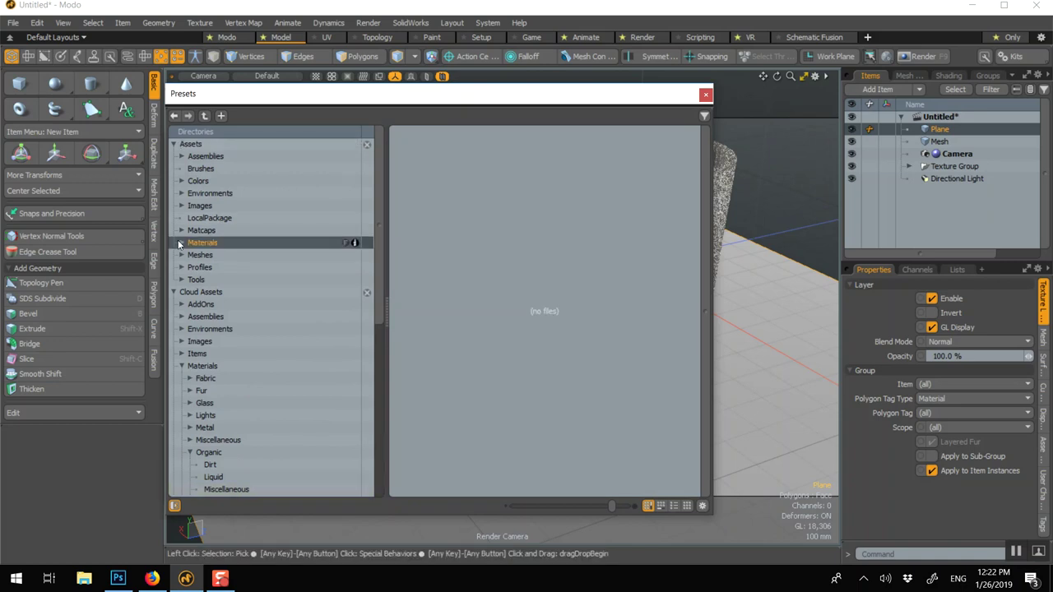
click(180, 244)
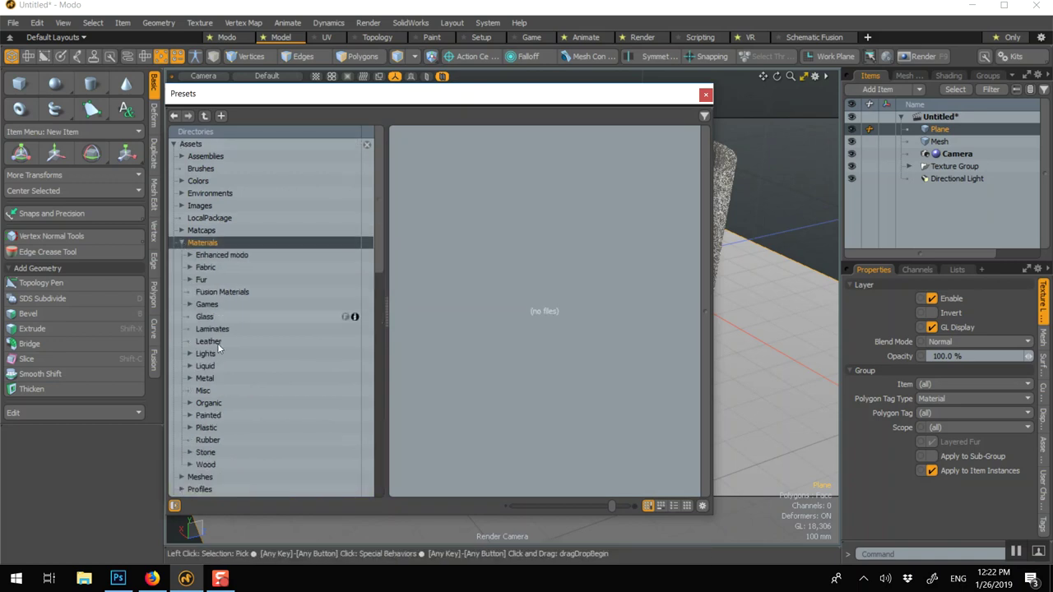
click(188, 403)
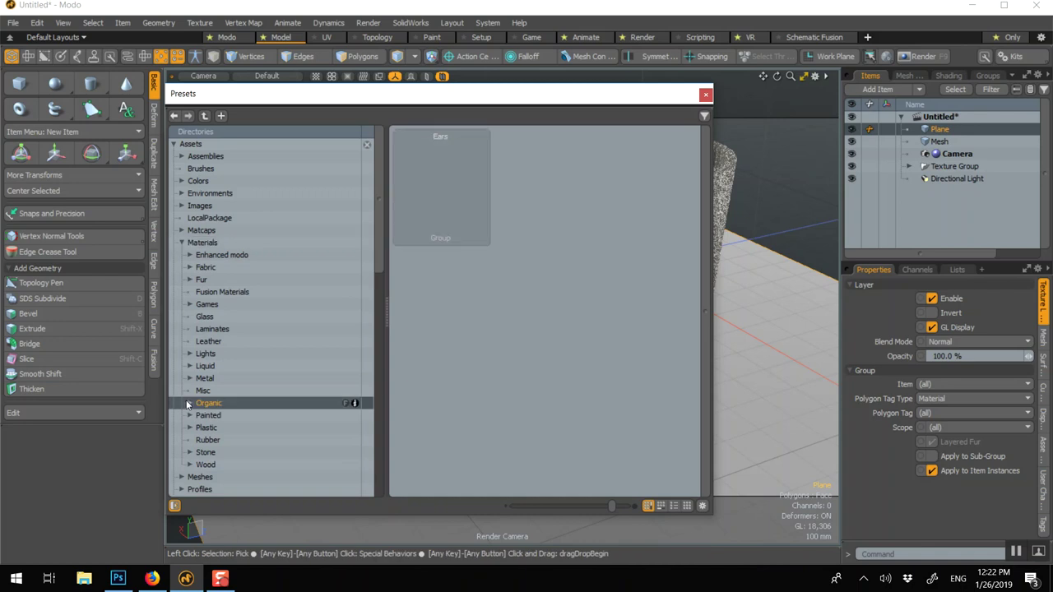
click(188, 404)
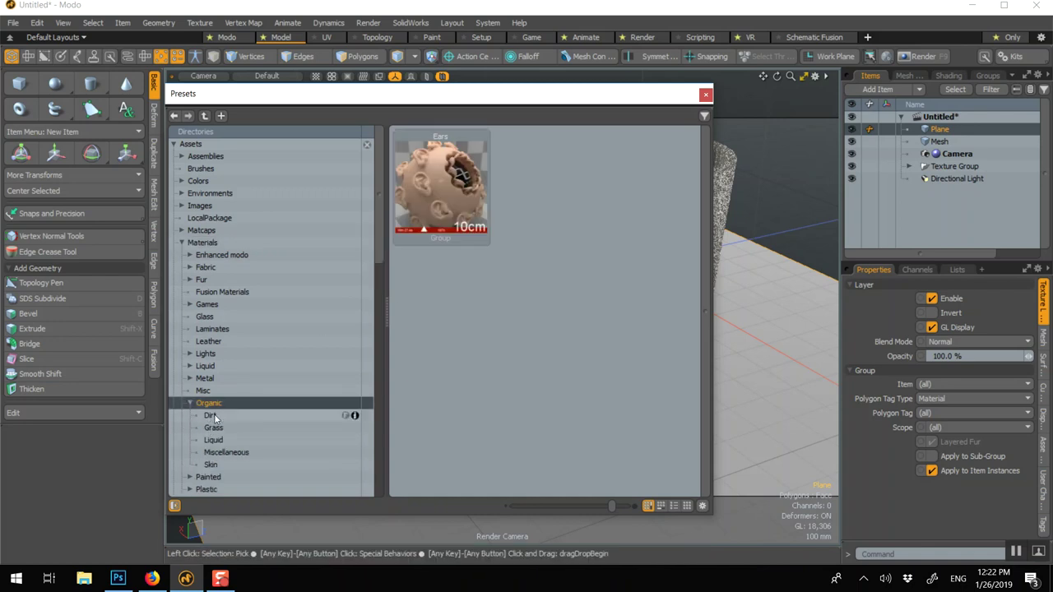
click(213, 454)
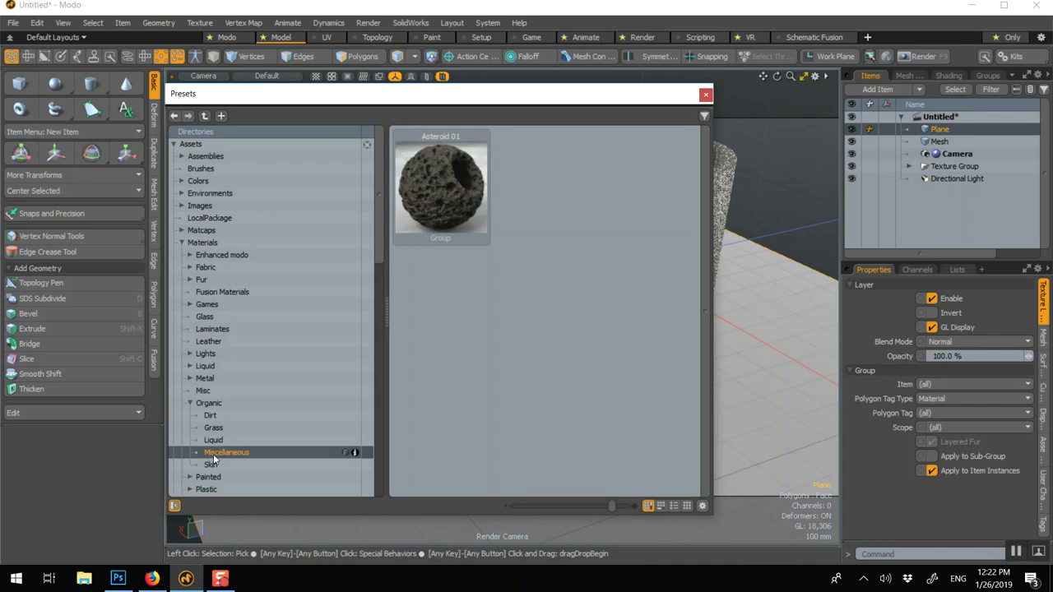
drag(424, 93, 290, 83)
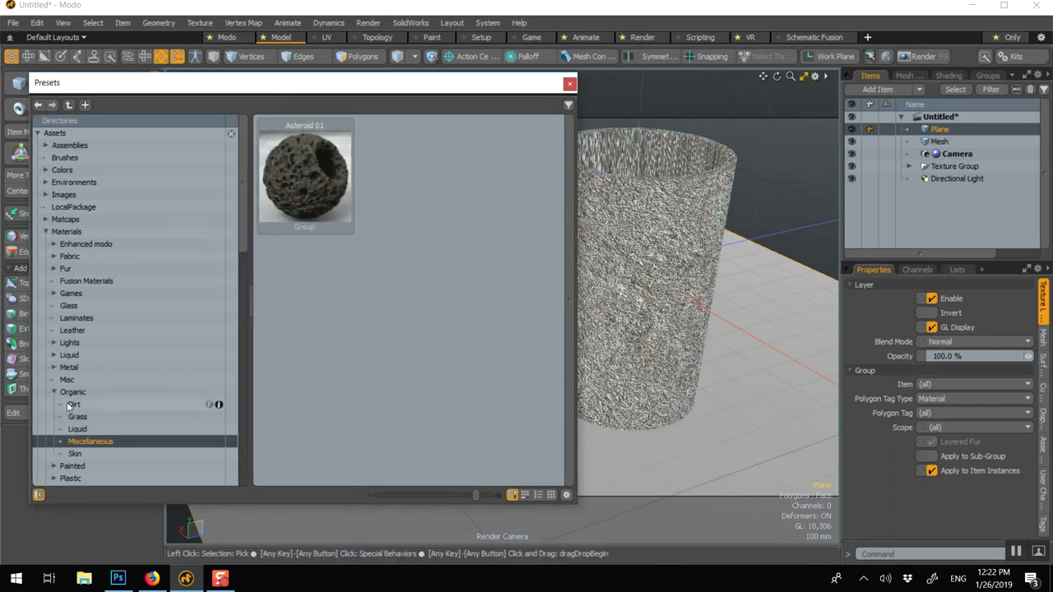
Apply the Brushed Brass preset from the local Metal materials to the mug
click(68, 367)
click(54, 367)
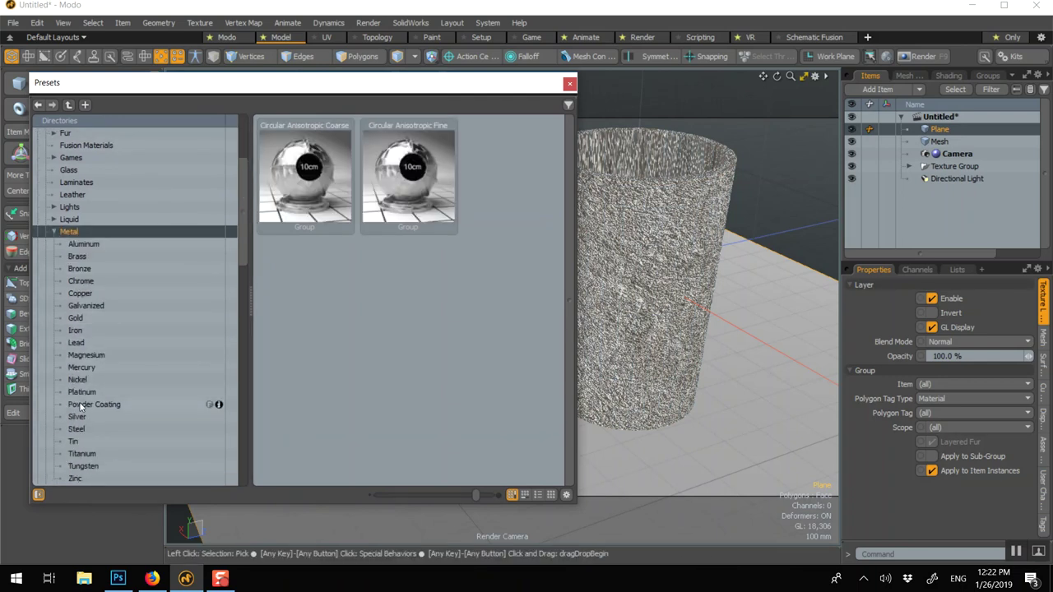
scroll(95, 329, up, 3)
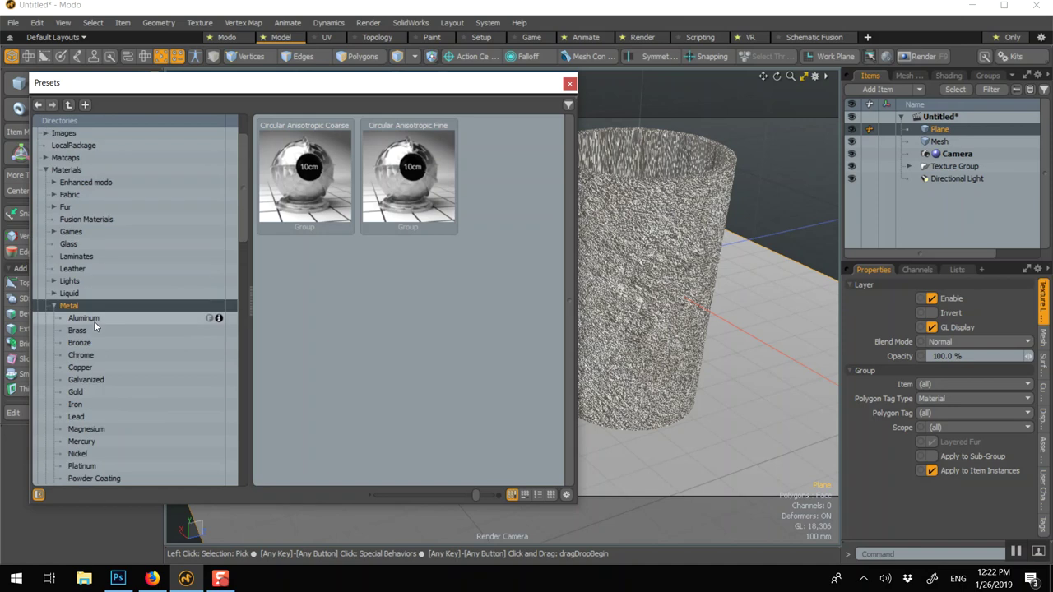
click(74, 367)
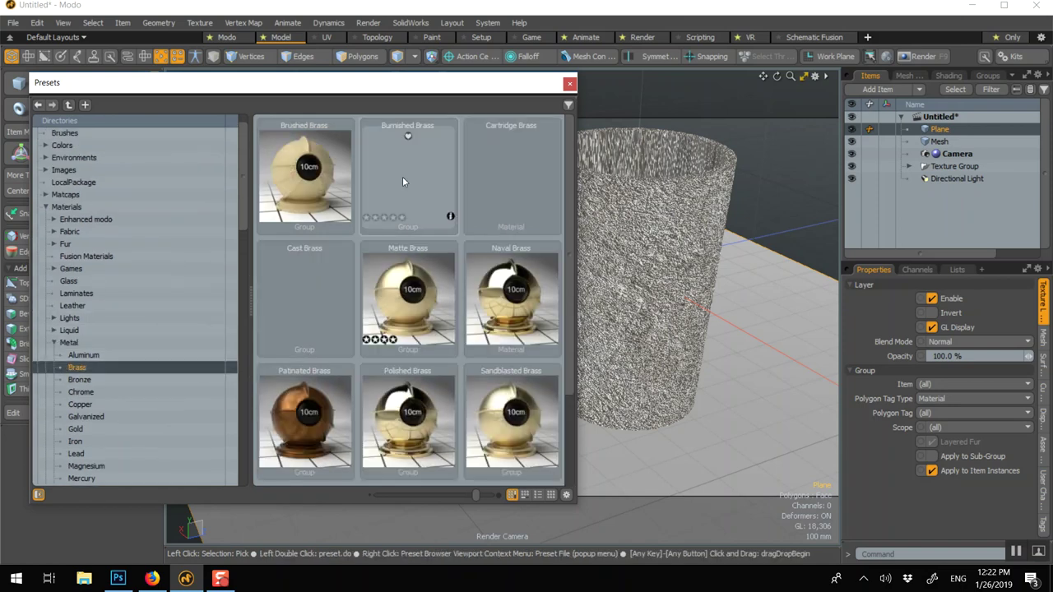
mouse_move(292, 148)
mouse_down()
mouse_move(537, 170)
mouse_move(617, 215)
mouse_up()
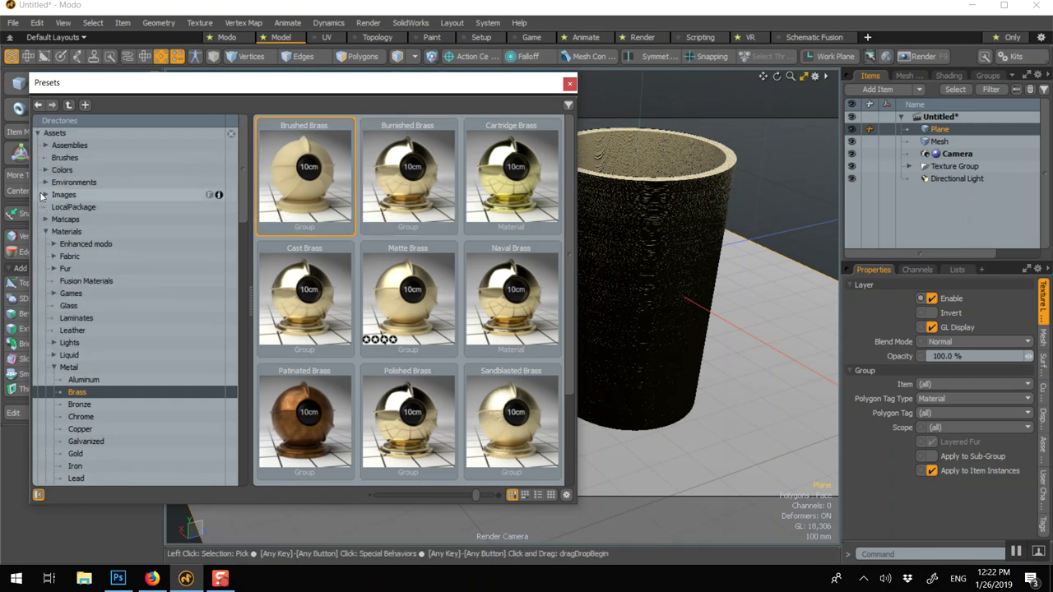
Add the 3 Point Beige 01 preset from the Studio environments to the scene
scroll(49, 197, up, 1)
click(45, 181)
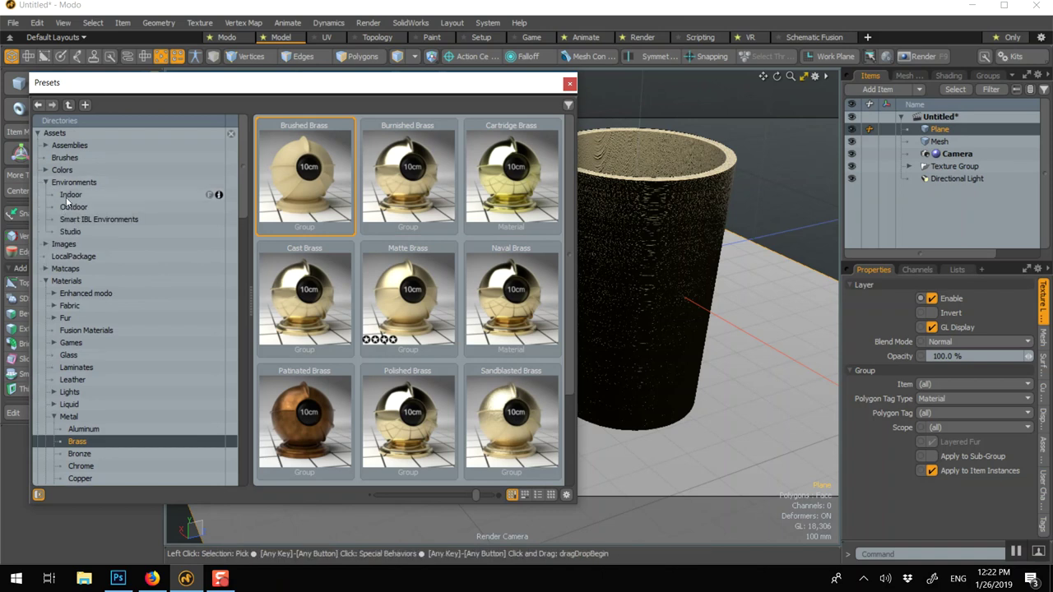
click(70, 196)
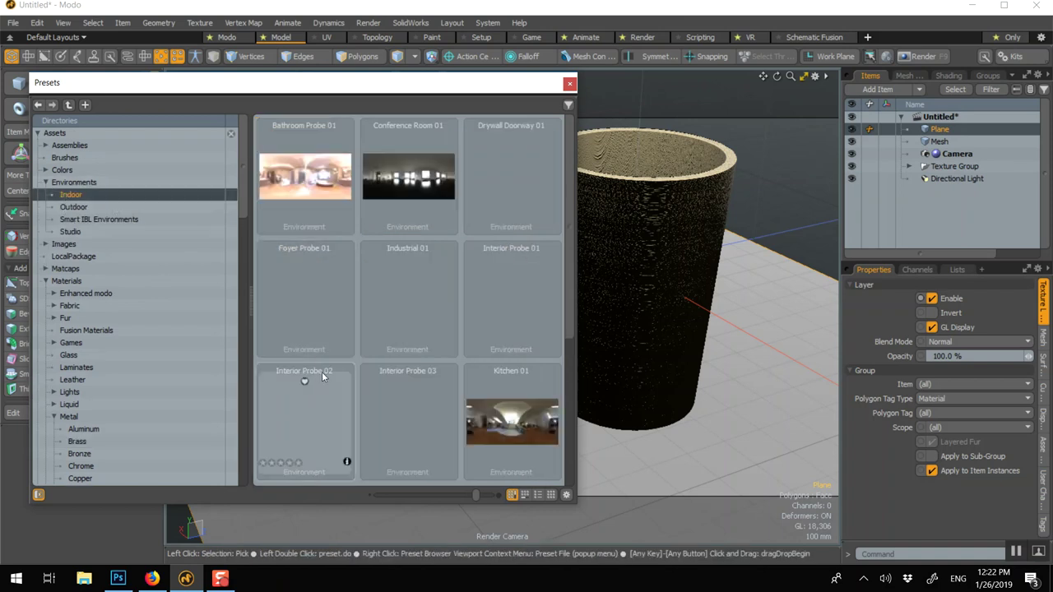
click(209, 231)
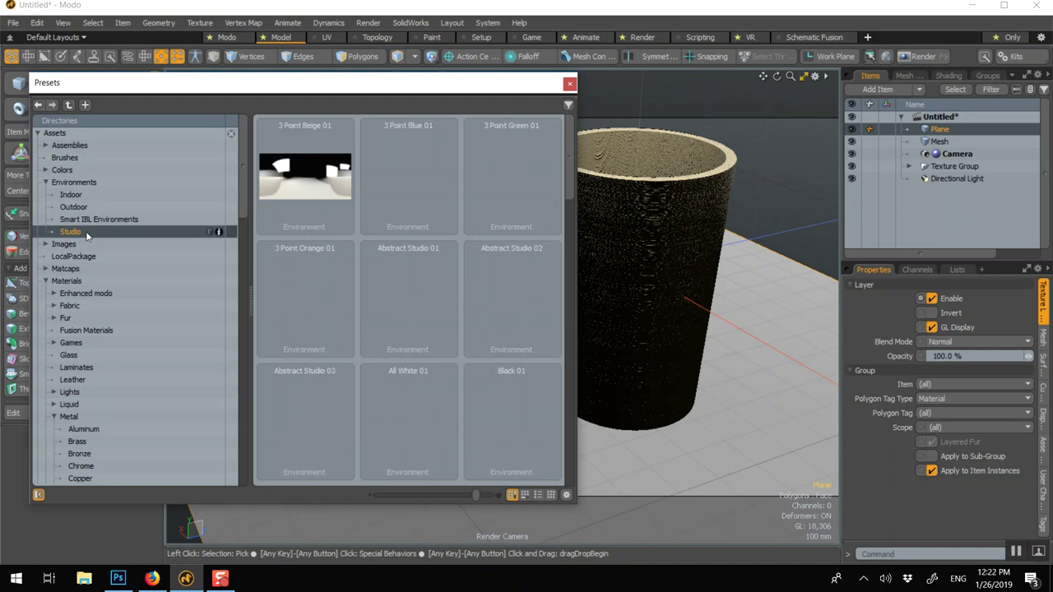
double_click(306, 188)
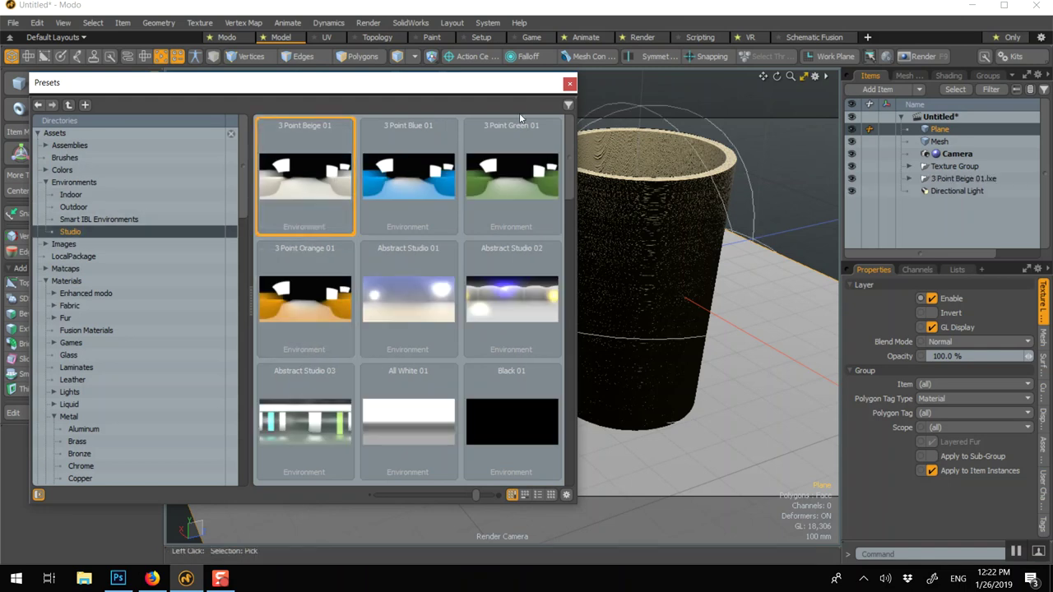
Close the preset browser and expand the Cup material group in the shader tree to examine its layers
click(570, 86)
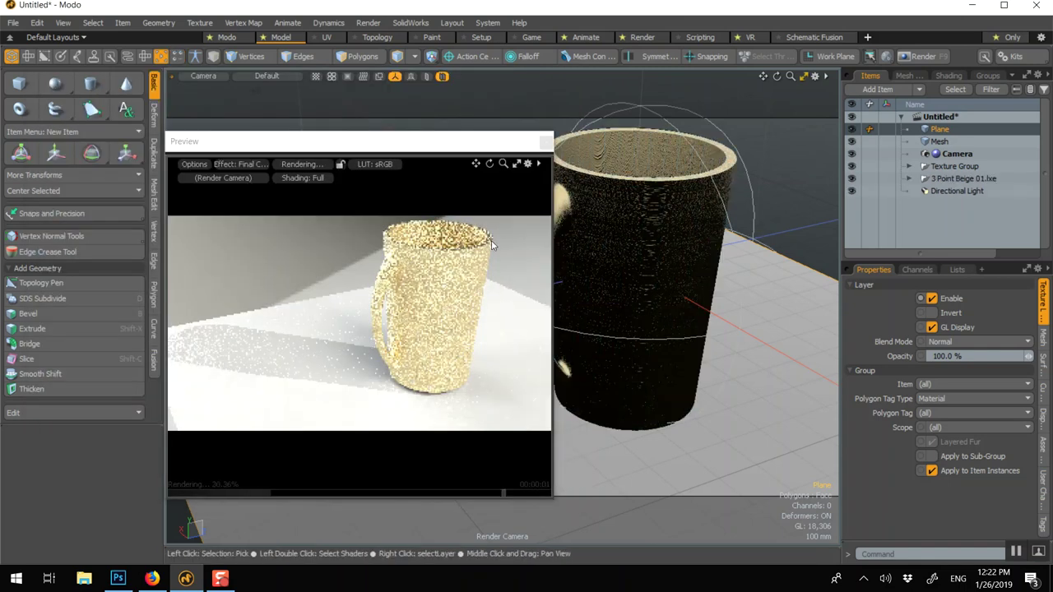
click(948, 75)
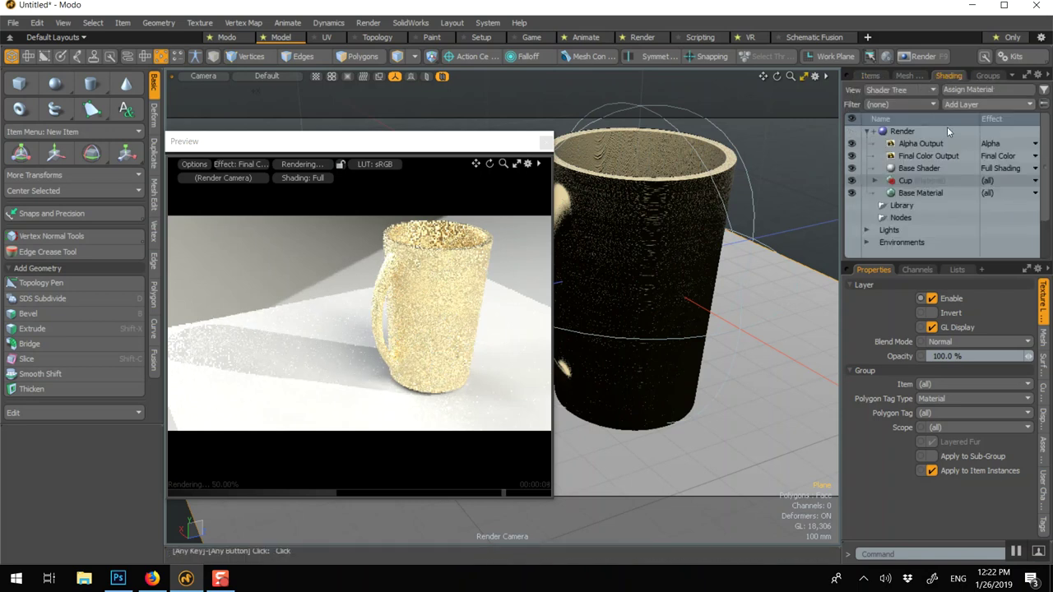
click(875, 181)
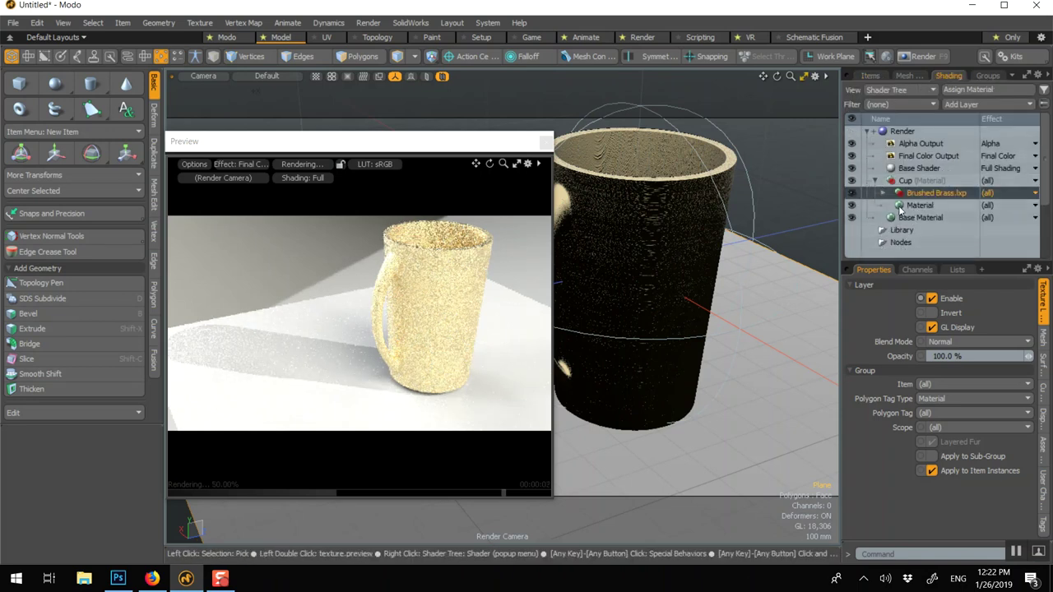
Make the scene's Environment invisible to the camera and set its intensity to 0.6 W/srm2
scroll(900, 211, down, 2)
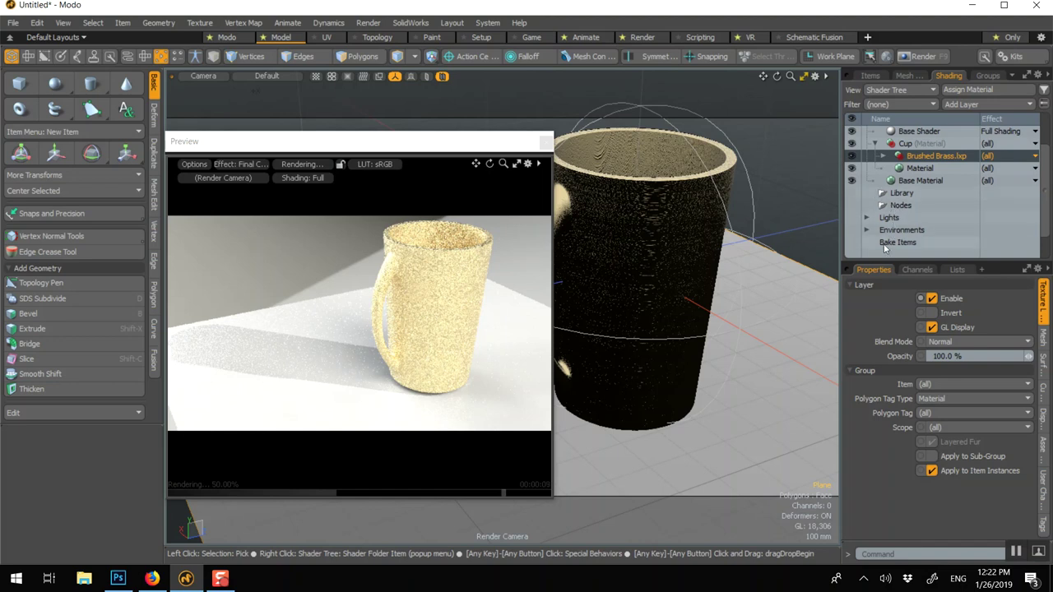
scroll(885, 249, down, 1)
click(866, 216)
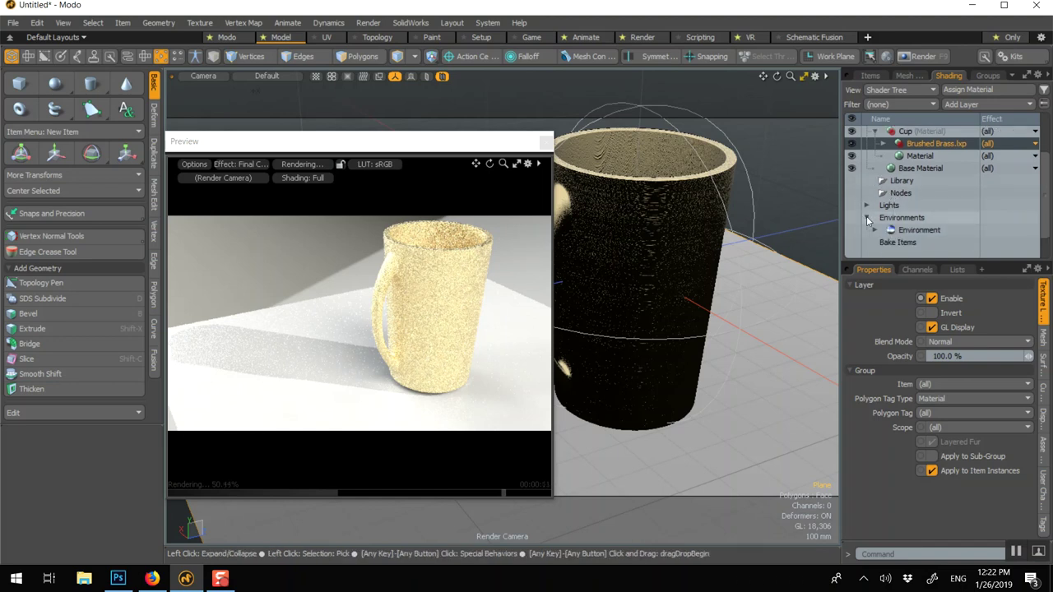
click(910, 231)
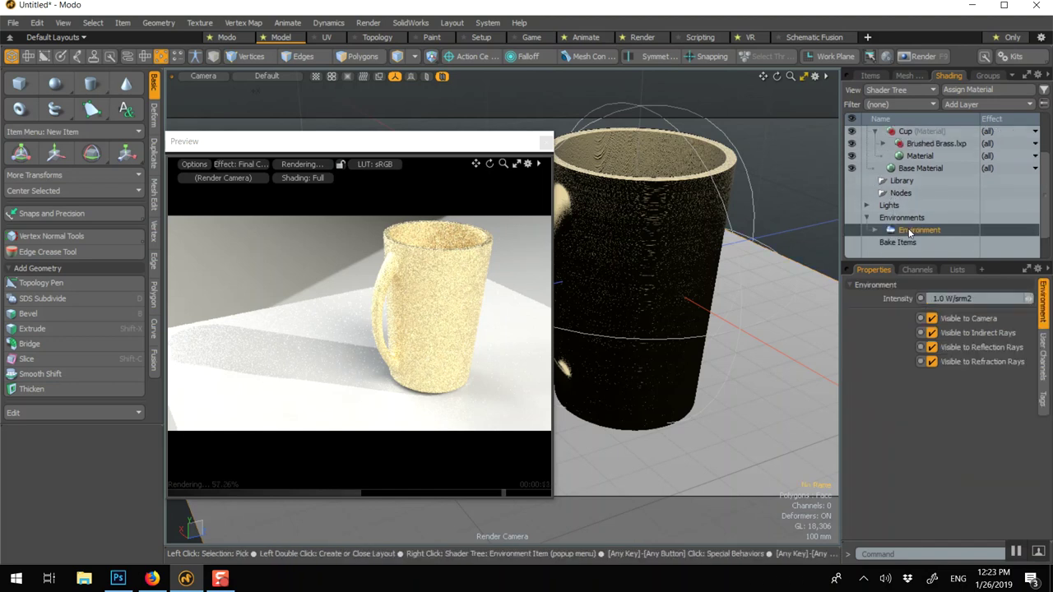
click(945, 305)
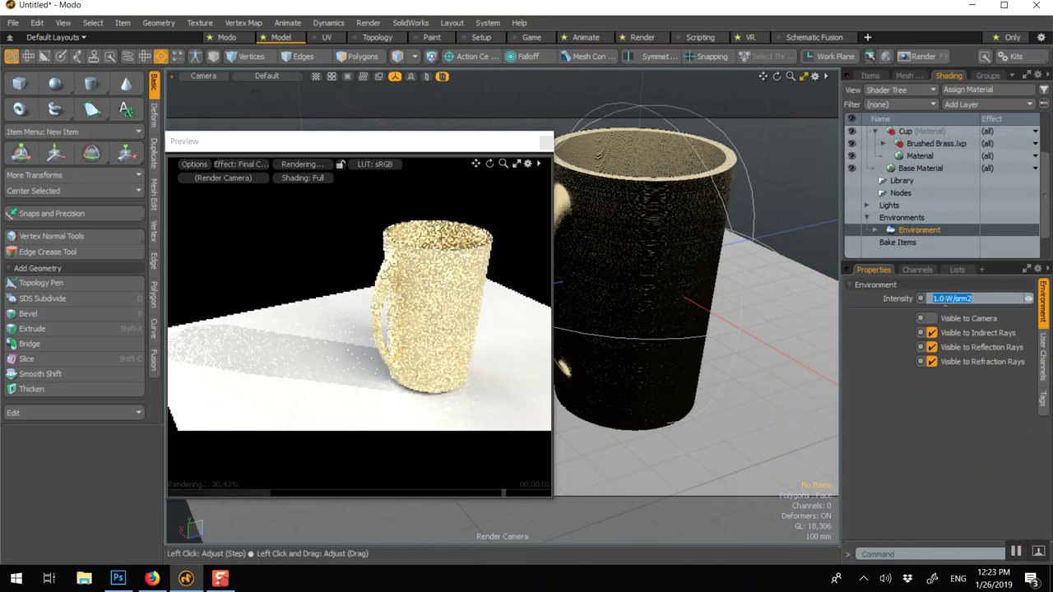
text(0.6)
key(Return)
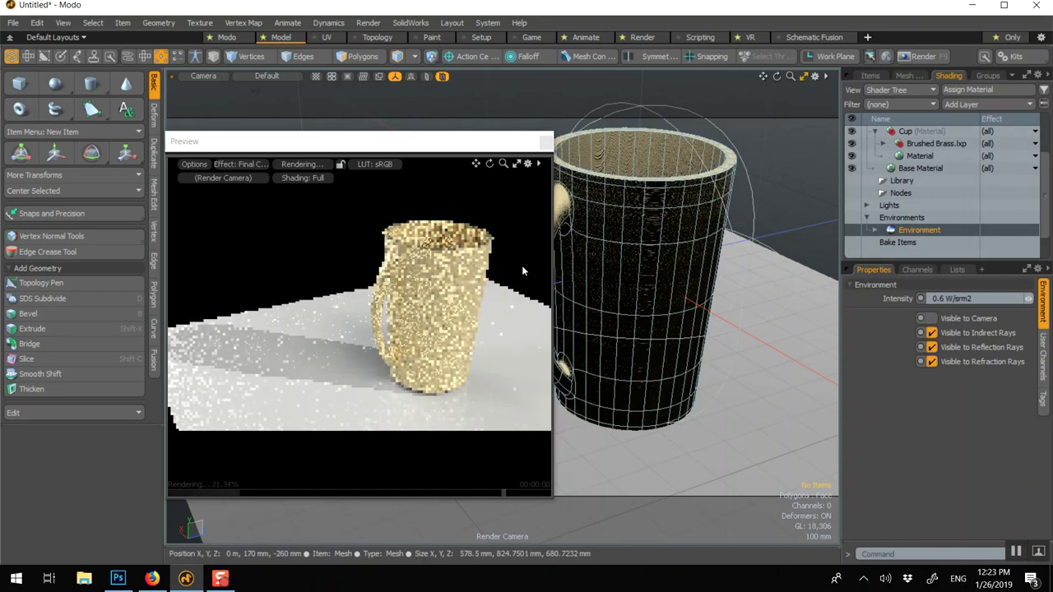